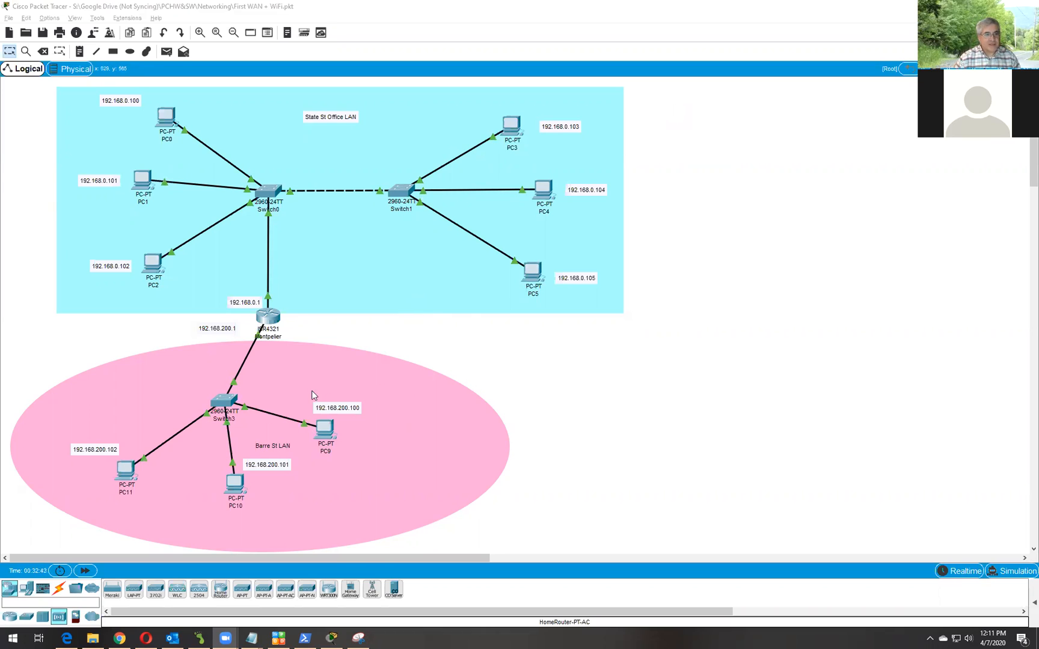
click(9, 22)
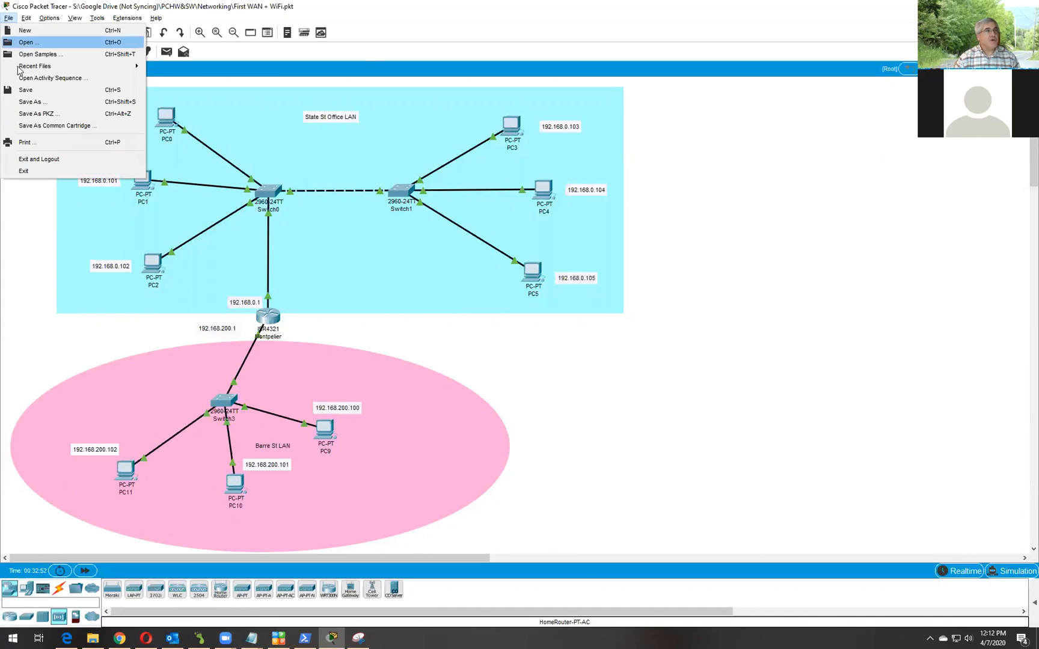
mouse_move(20, 72)
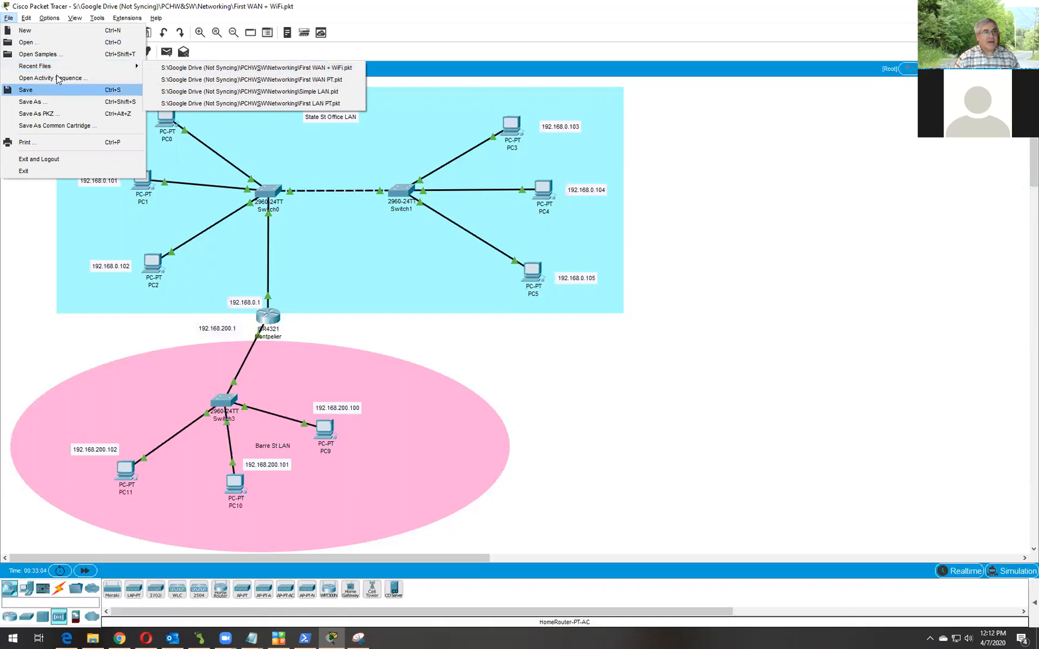
mouse_move(64, 72)
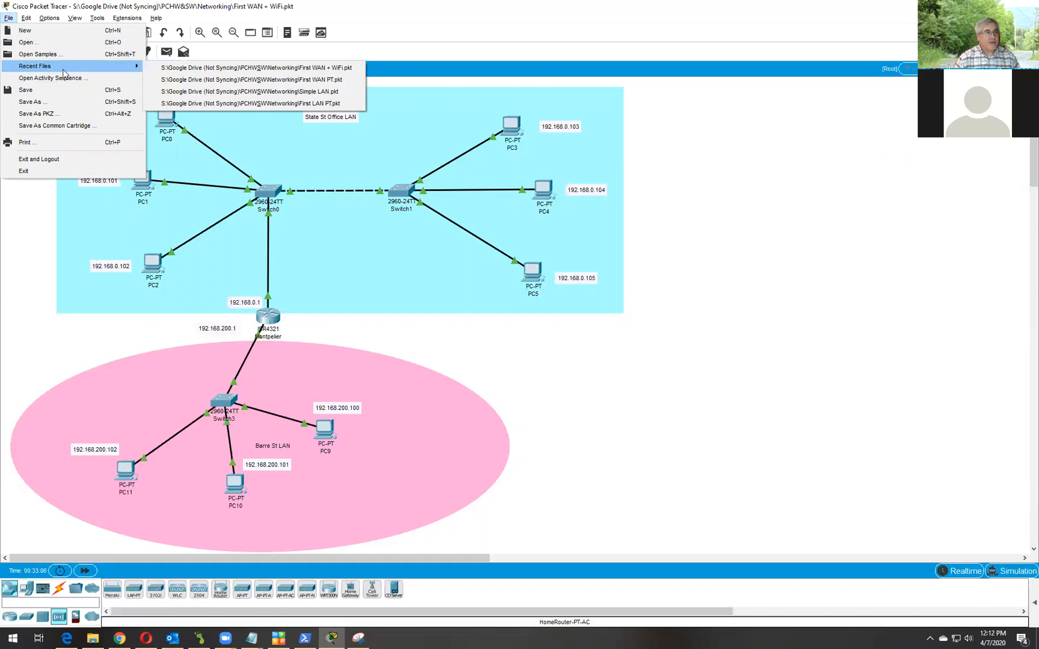
click(54, 104)
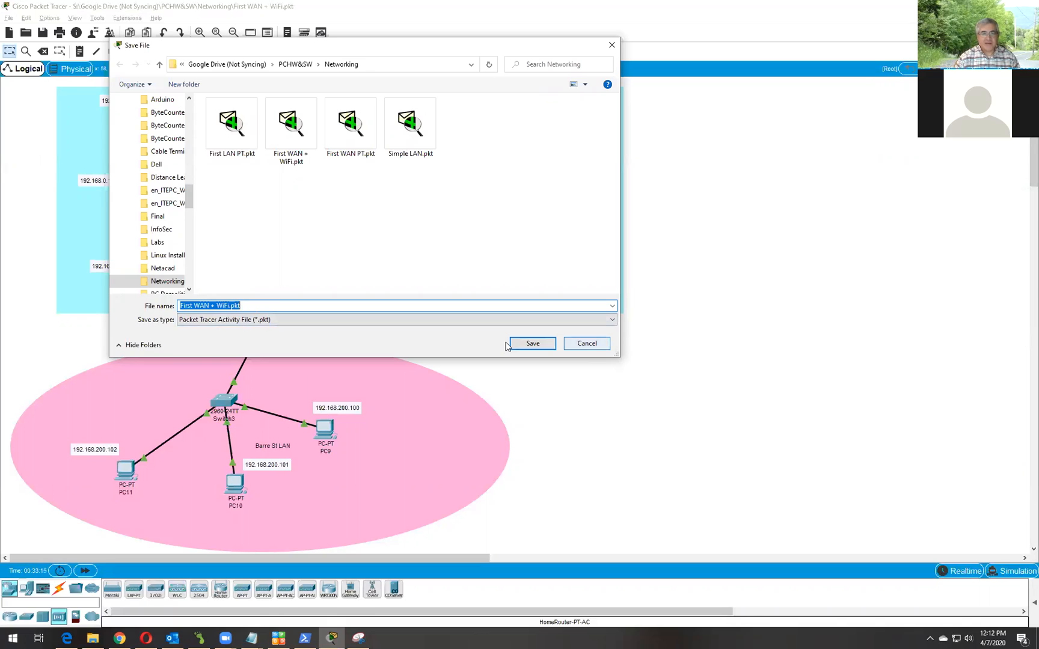
click(593, 346)
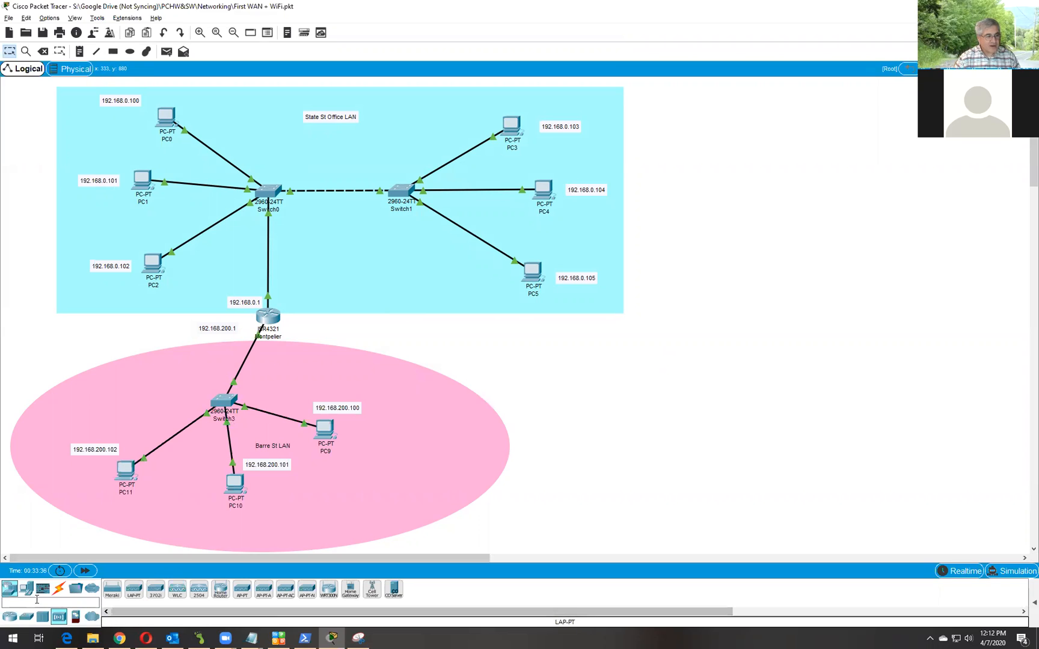
Add a WRT300N wireless router to the empty workspace area just outside the pink Barre St LAN ellipse.
click(10, 589)
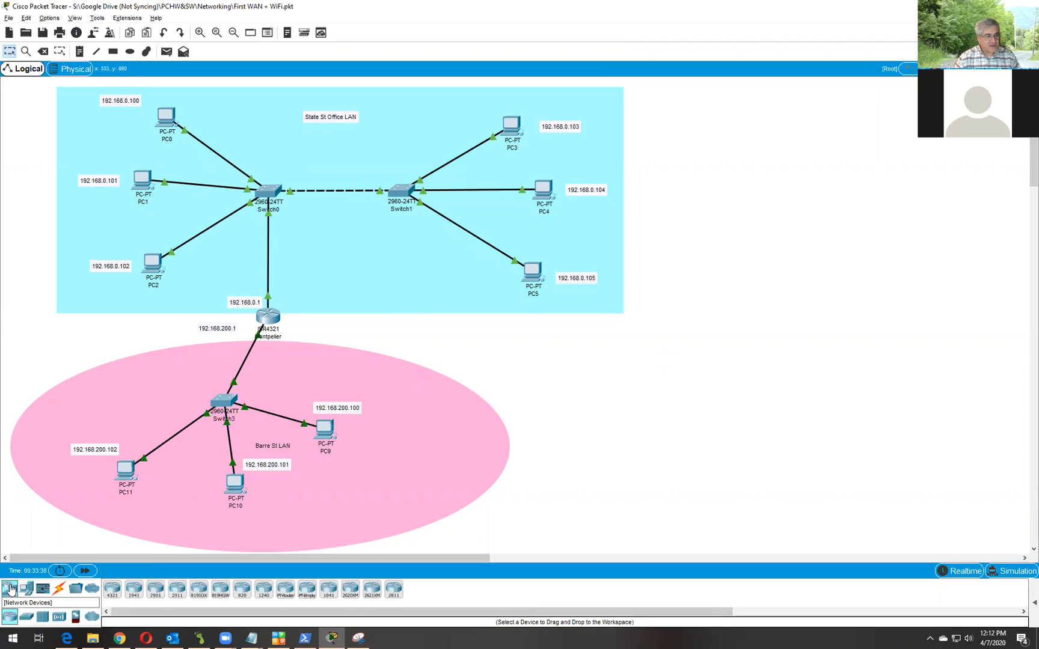
click(59, 618)
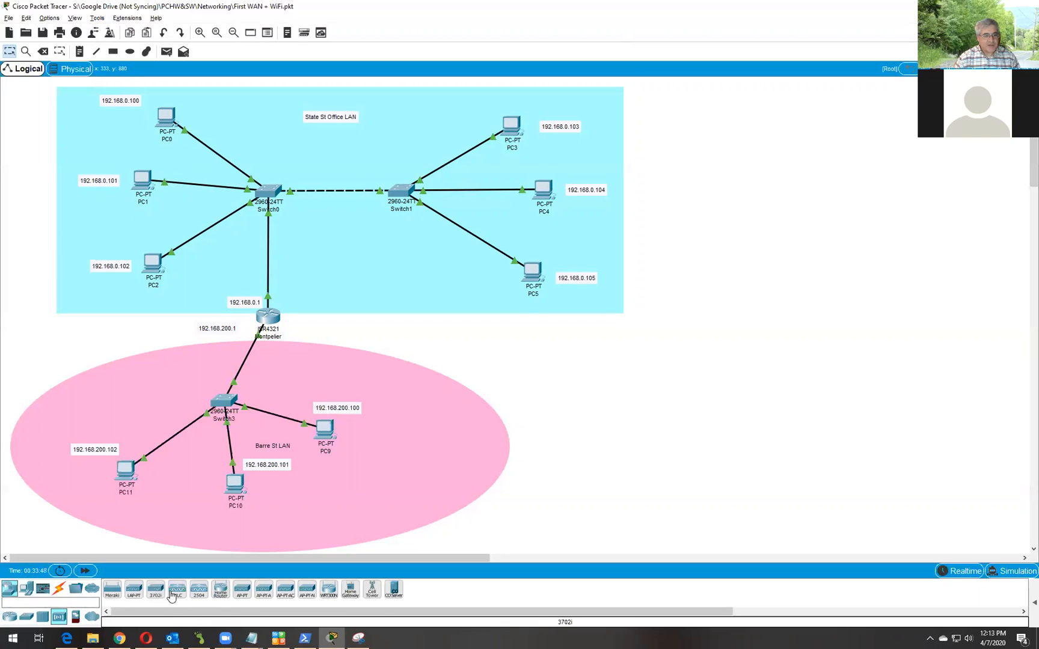
click(328, 595)
click(533, 377)
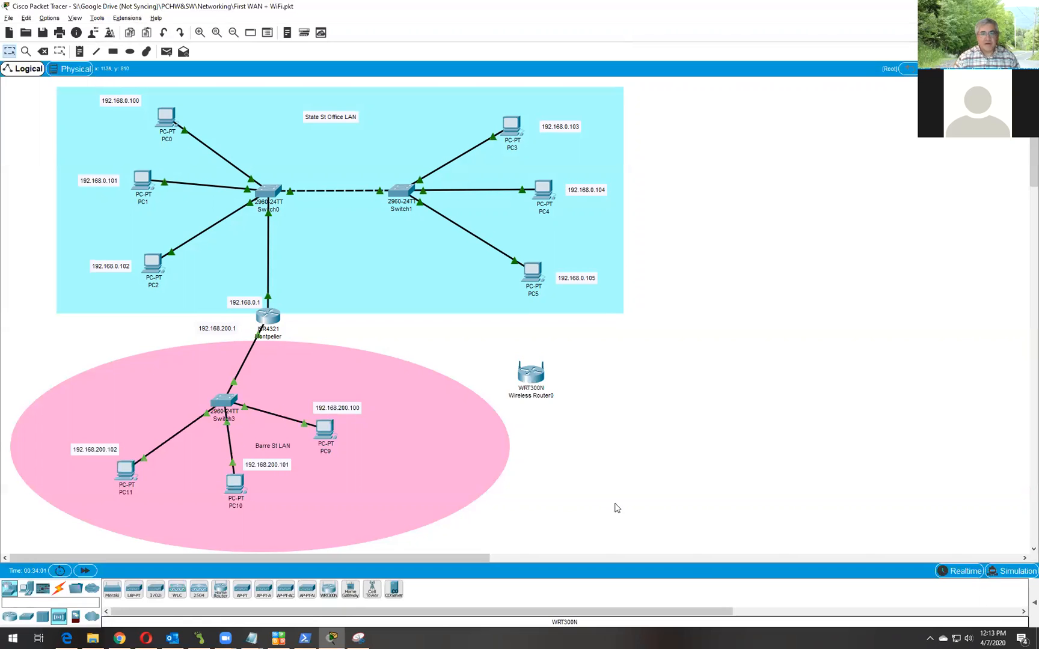
Open the new wireless router's GUI setup page and enlarge its window vertically to show more settings.
click(534, 379)
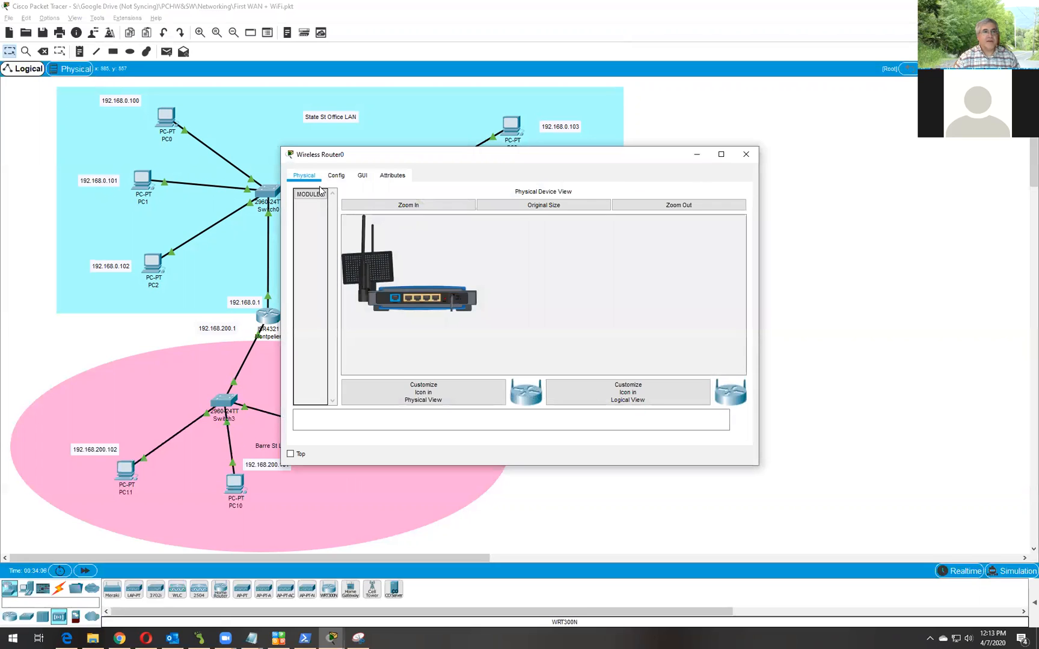
click(363, 178)
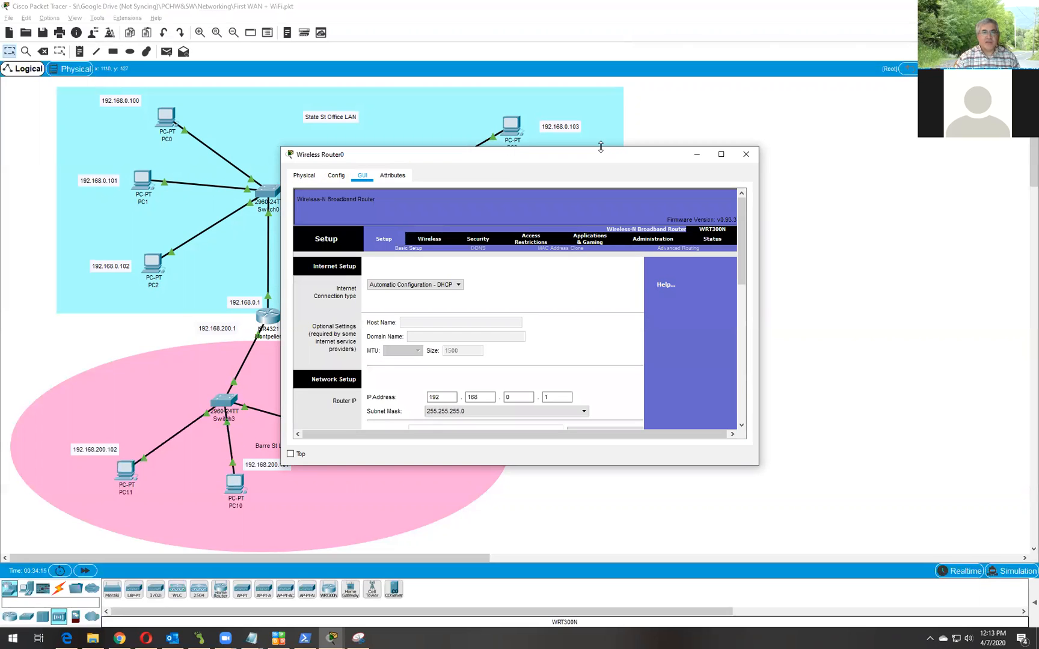
drag(601, 147, 601, 18)
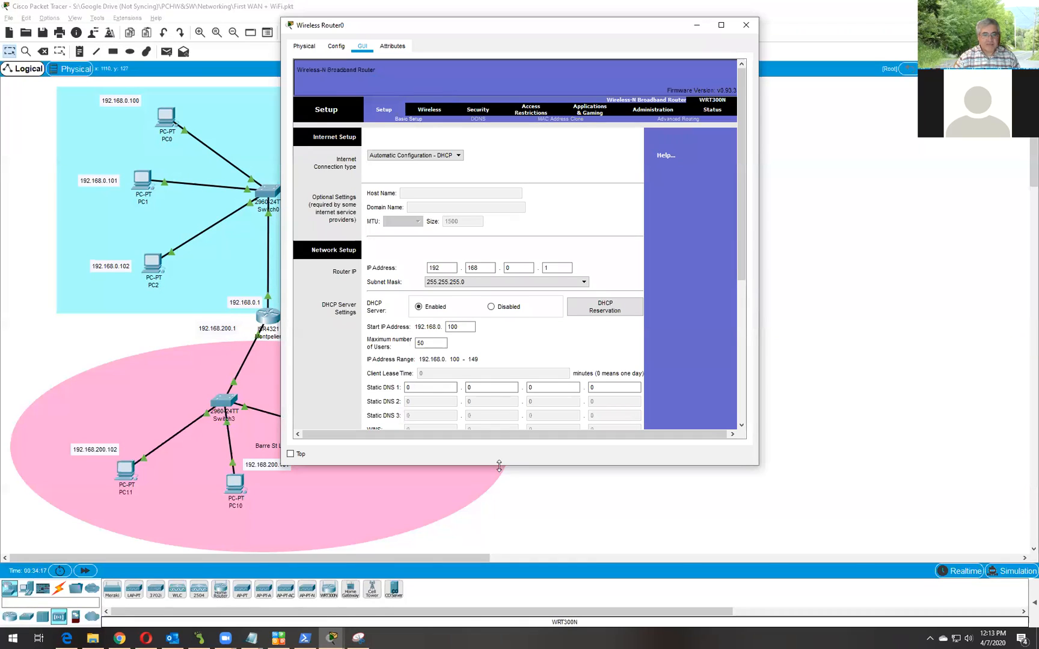
drag(499, 466, 502, 615)
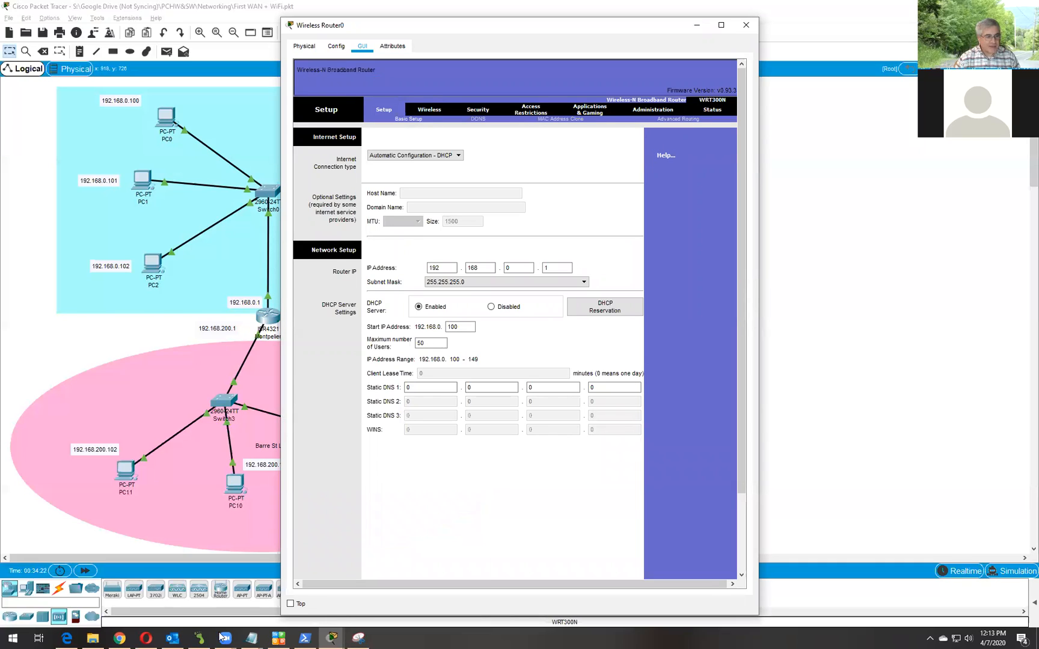
Switch to the untitled Notepad note and move its window out of the way of the router's setup page.
mouse_move(256, 638)
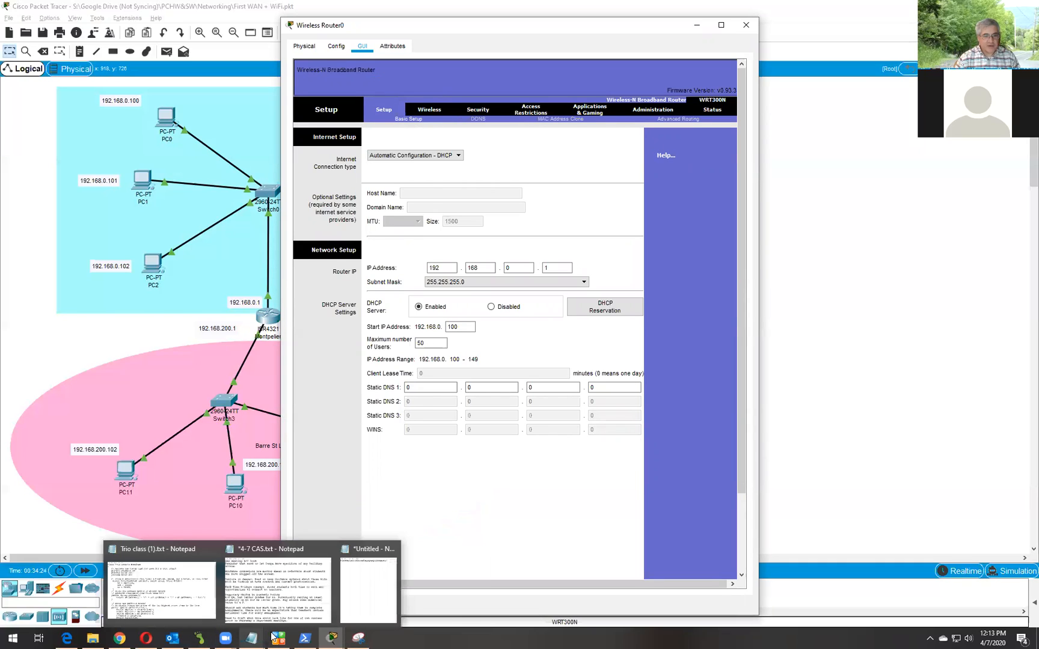
click(361, 605)
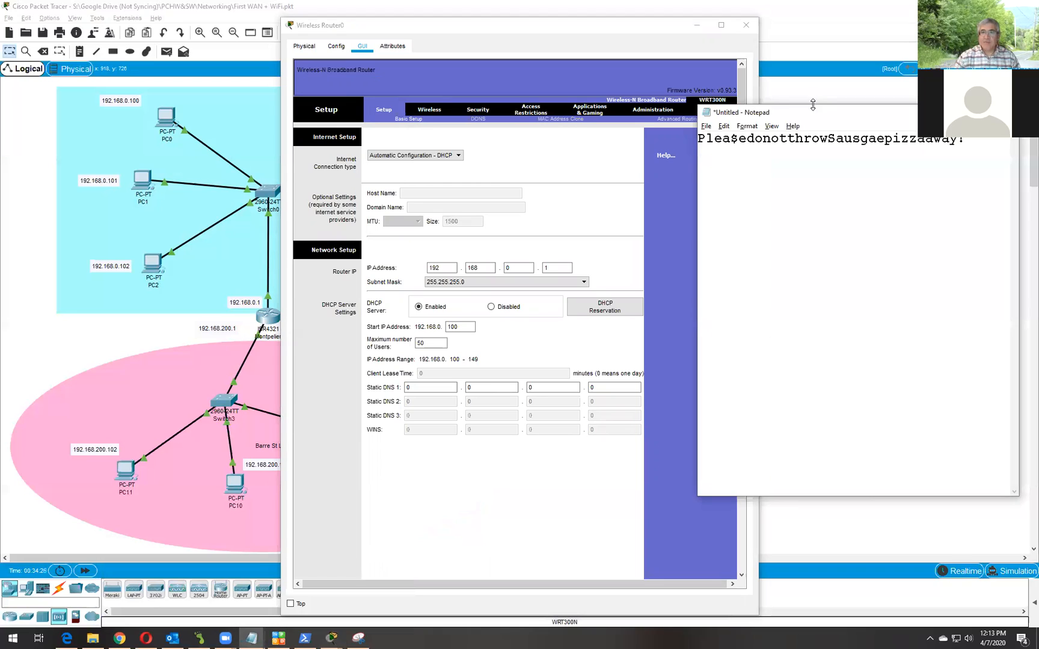
drag(836, 95, 855, 75)
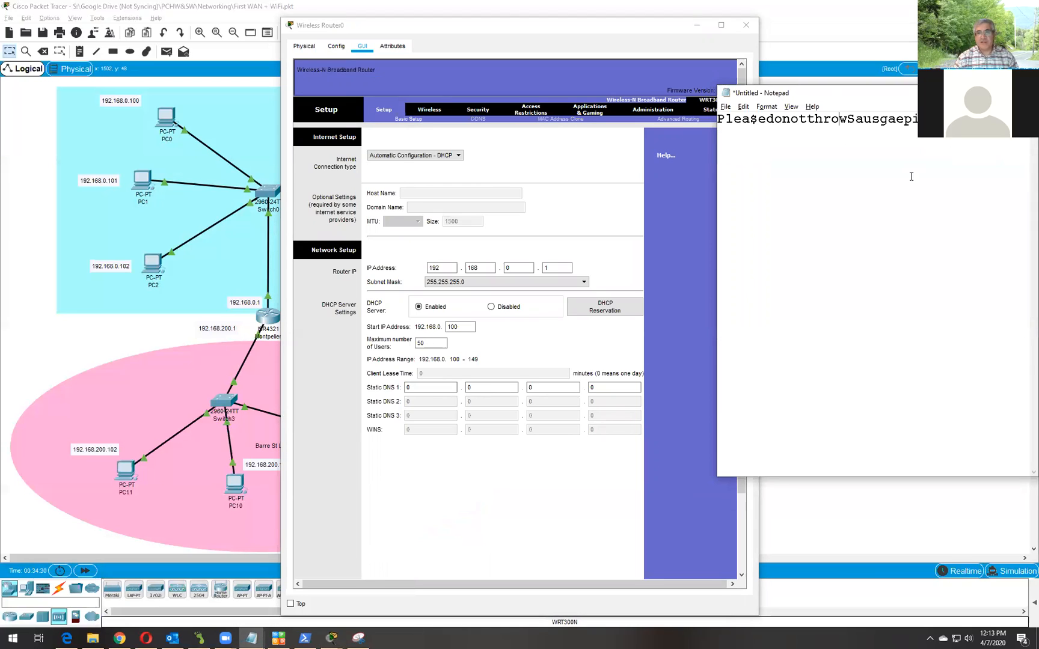
click(839, 170)
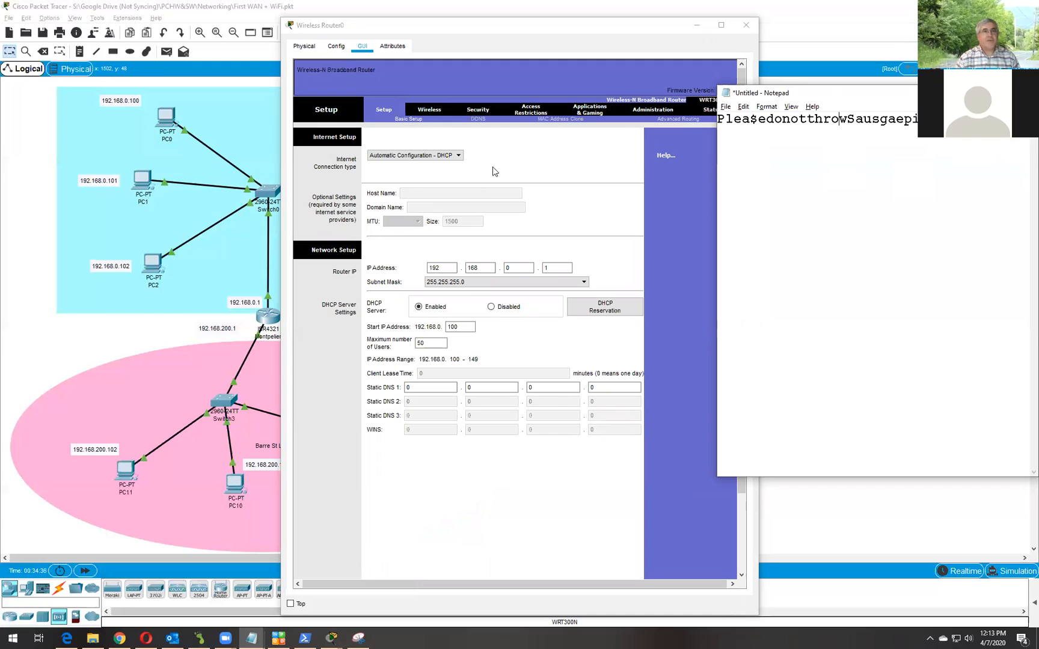
Set the wireless router's Internet connection type to Static IP.
click(443, 160)
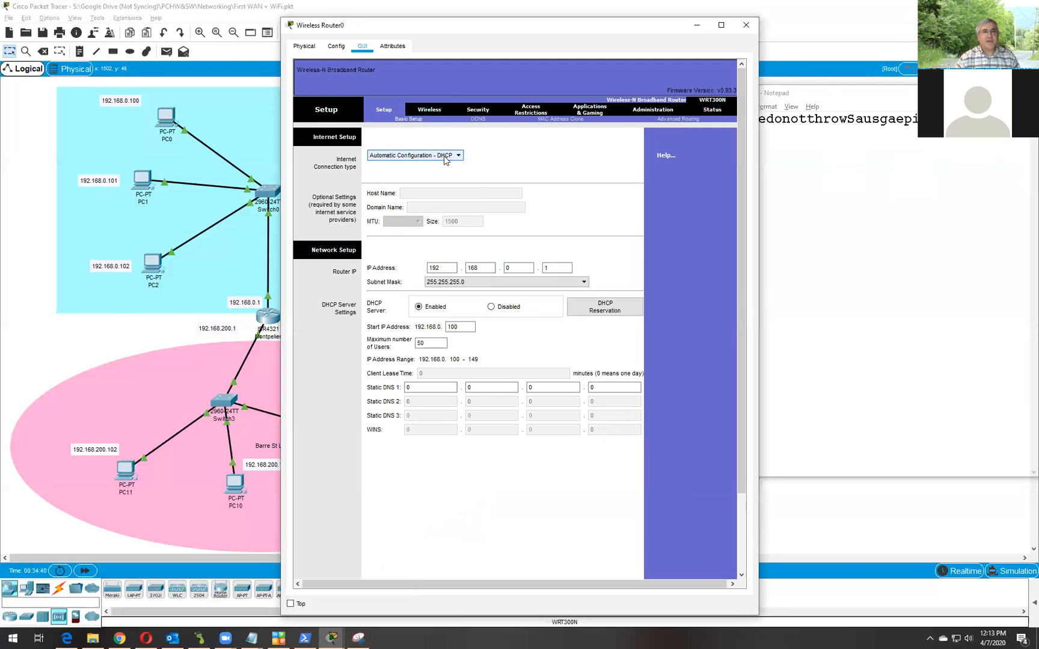
click(434, 155)
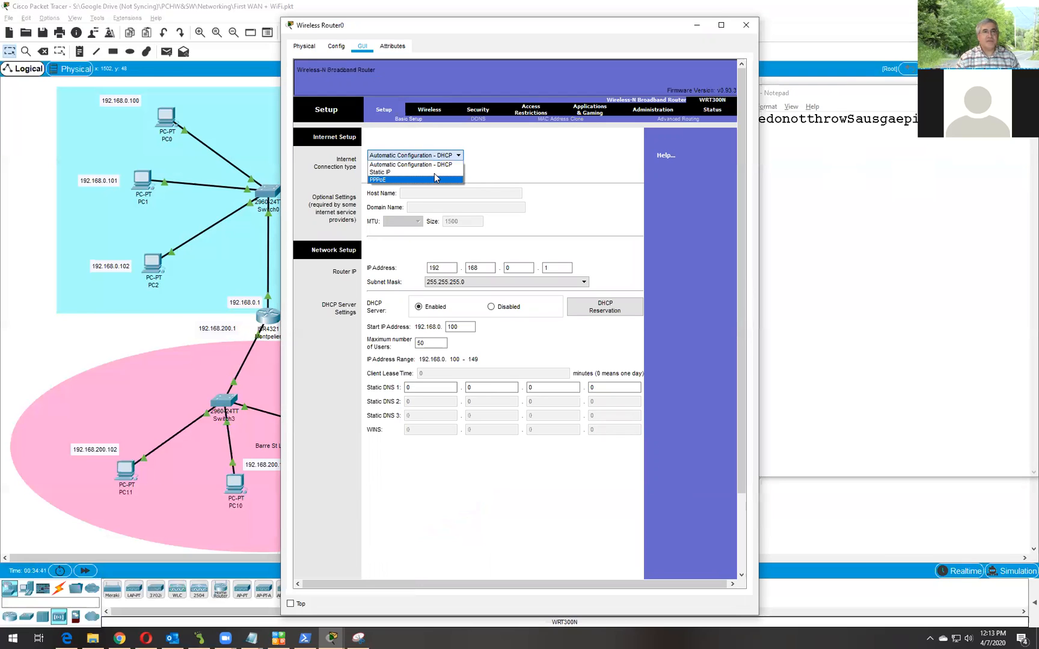
click(435, 174)
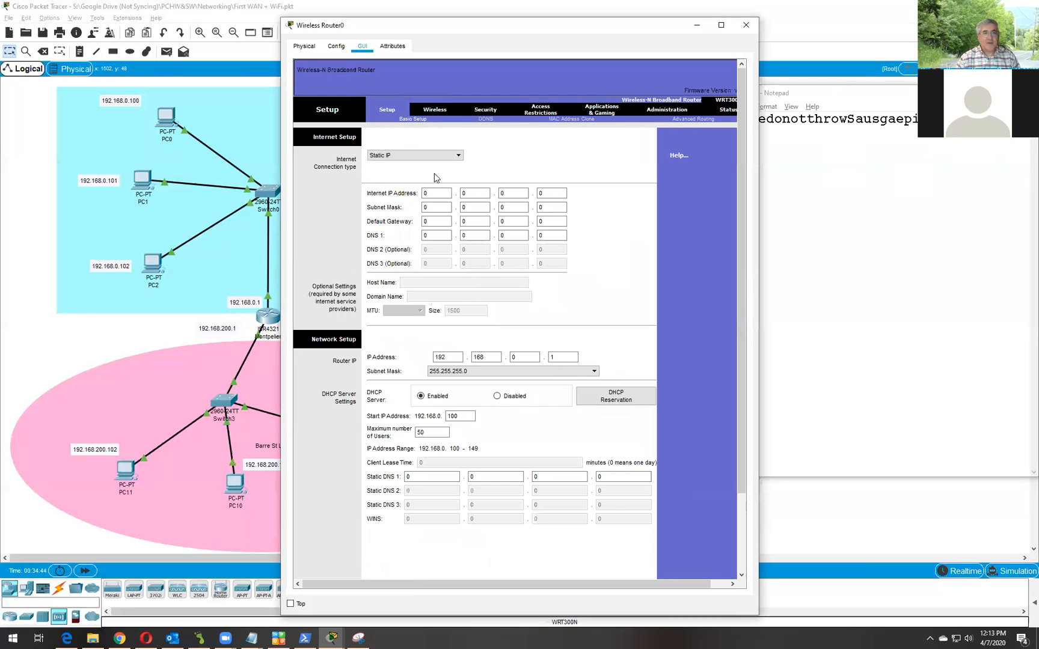
Enter 172.17.100.1 as the wireless router's static Internet IP address.
click(424, 193)
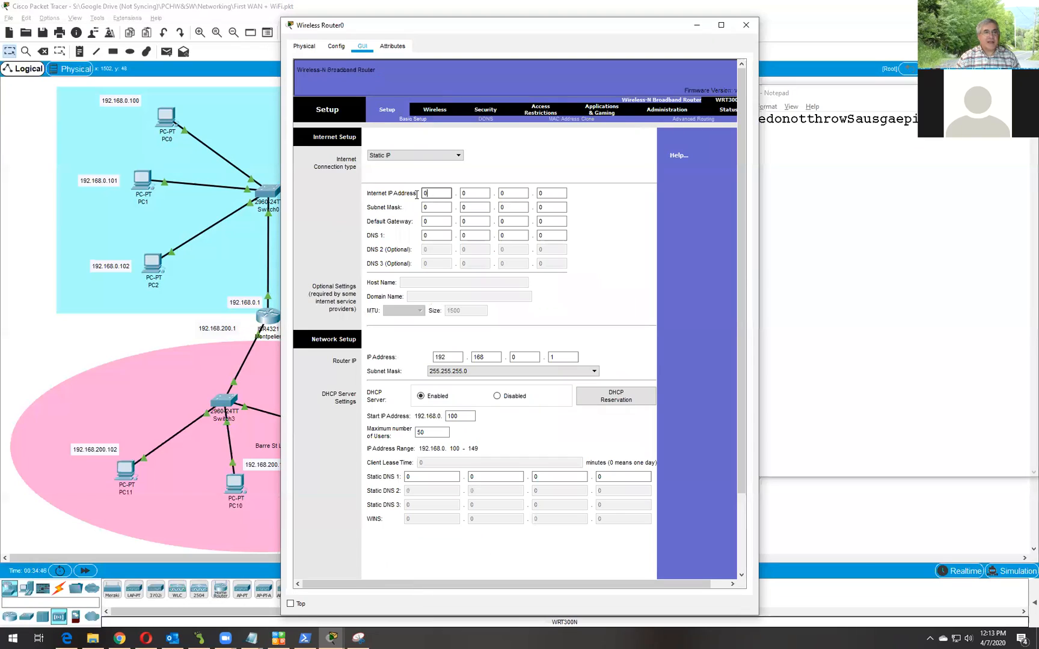
drag(428, 194, 379, 204)
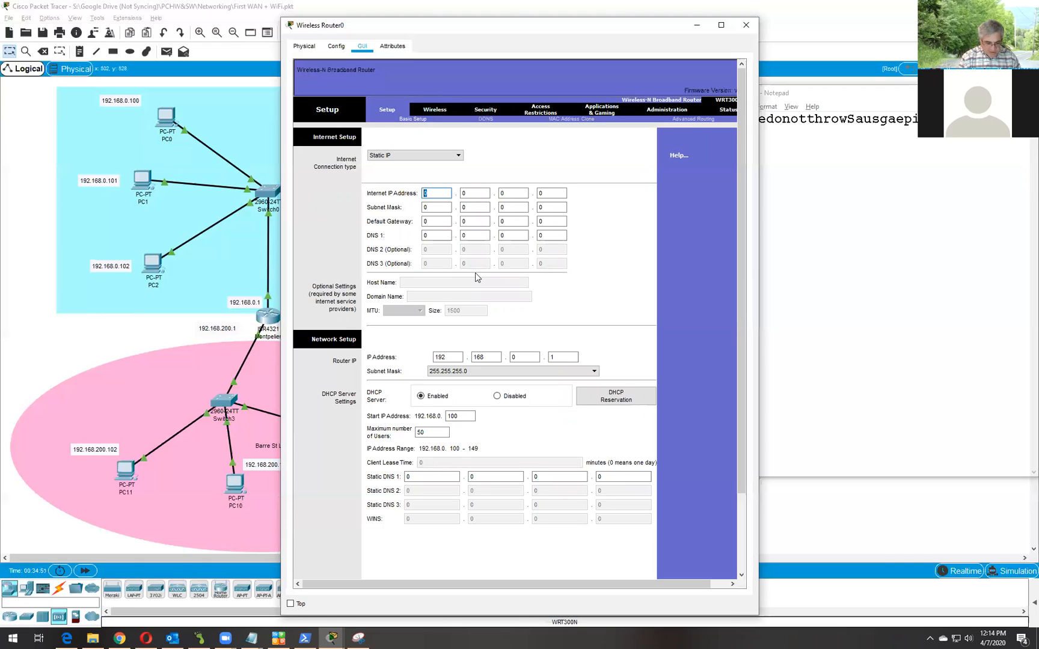
text(172)
key(Tab)
text(17)
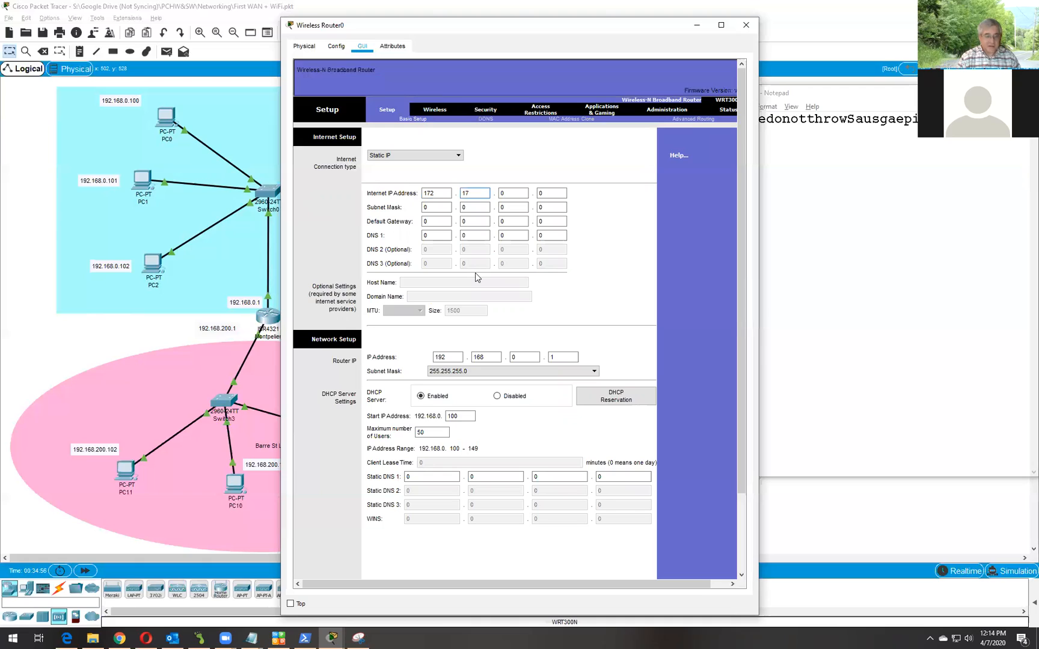
key(Tab)
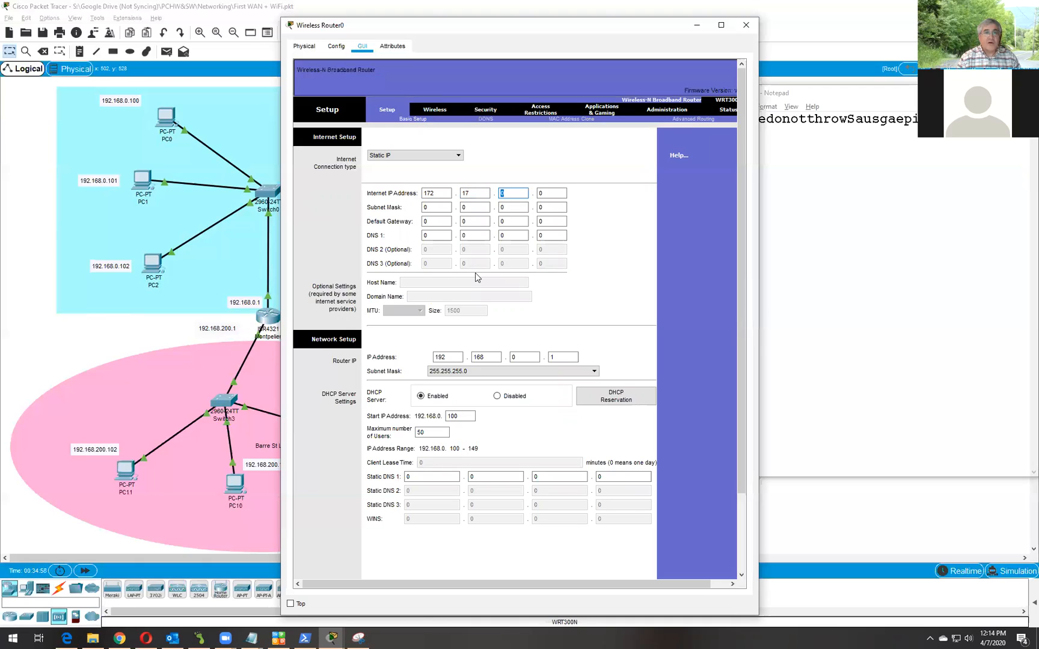
text(100)
key(Tab)
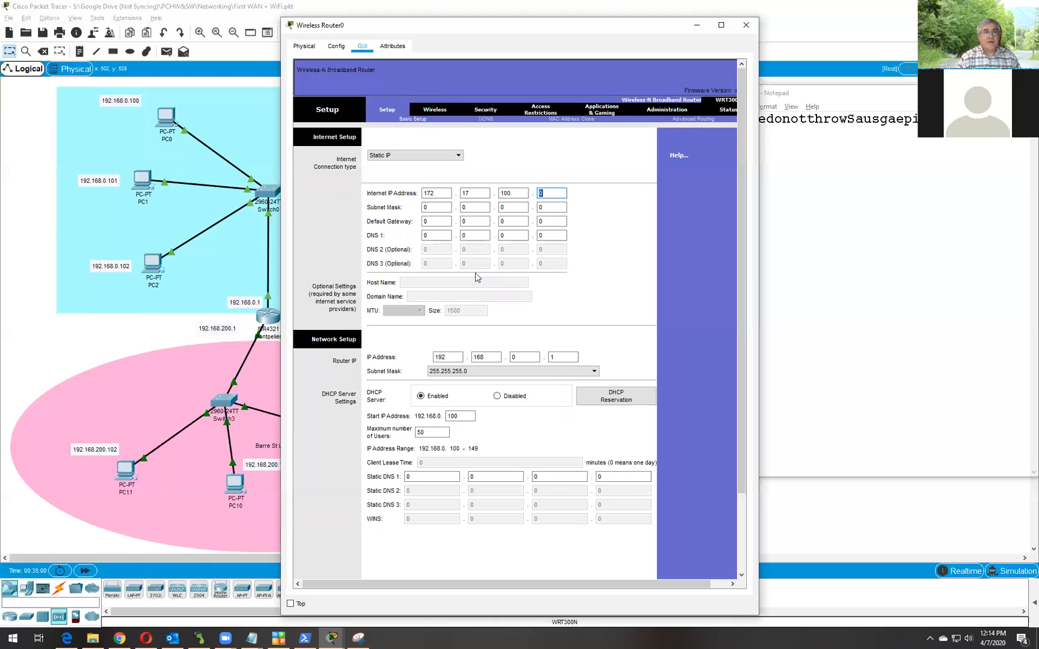
text(1)
key(Tab)
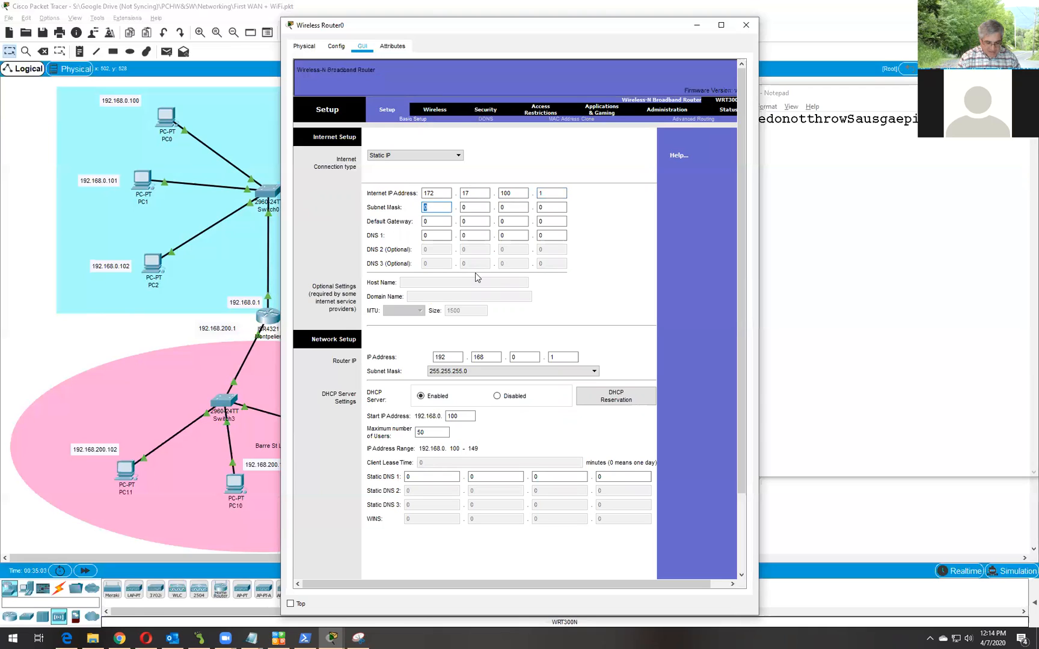
Enter 255.255.255.0 as the subnet mask for the router's Internet connection.
text(255)
key(Tab)
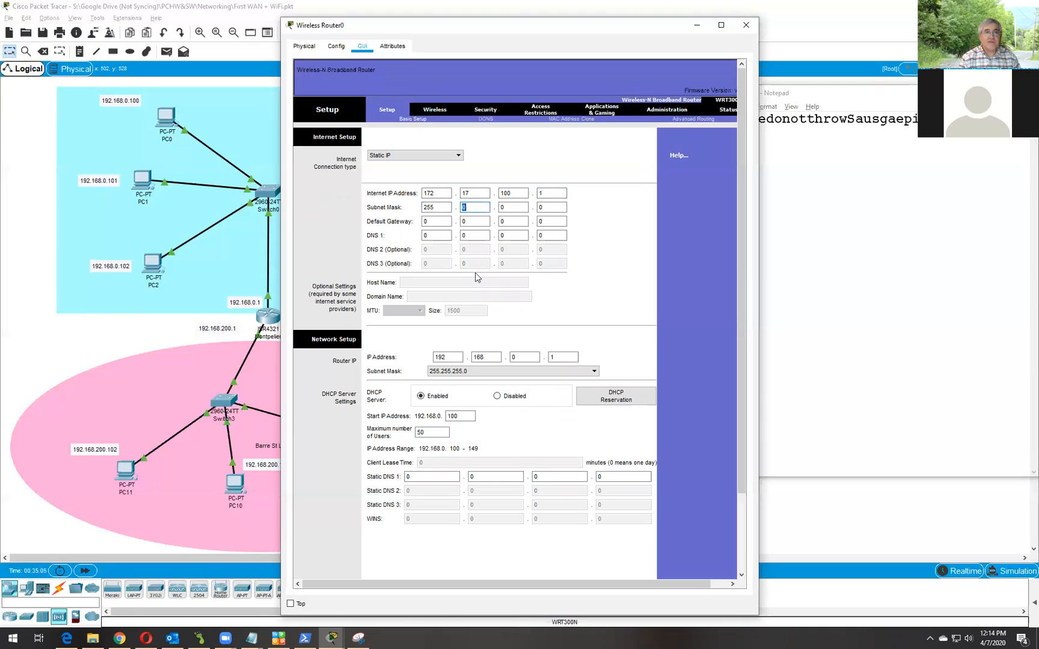
text(255)
key(Tab)
text(255)
key(Tab)
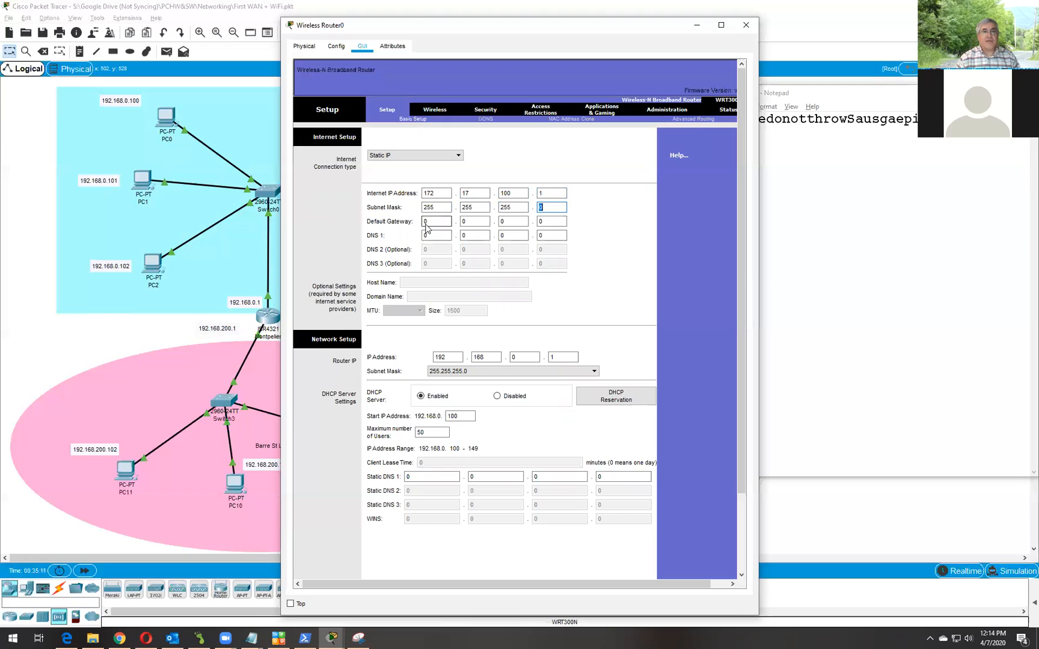
key(Tab)
Change the Internet IP address to 172.17.100.2 and set the default gateway to 172.17.100.1.
double_click(548, 192)
text(2)
drag(444, 223, 403, 218)
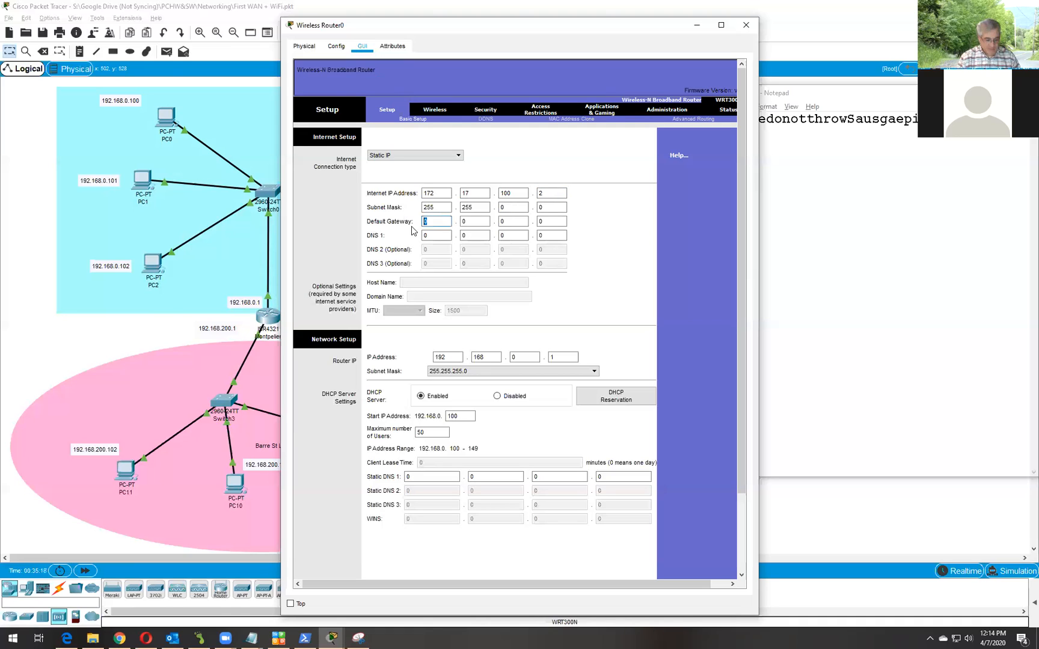
text(172)
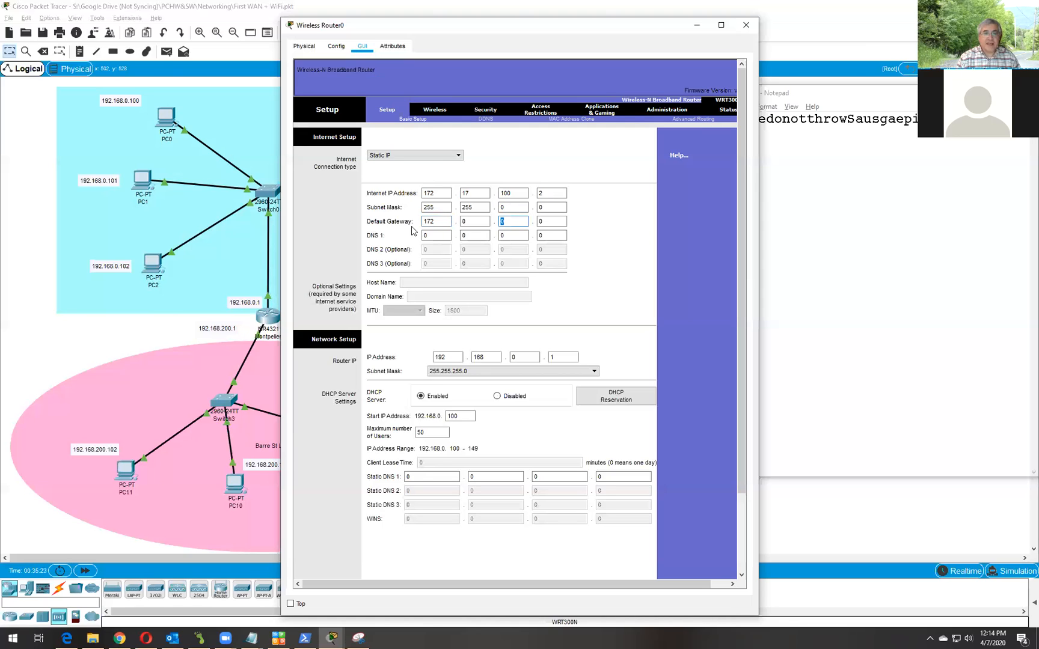
key(shift+Tab)
text(1)
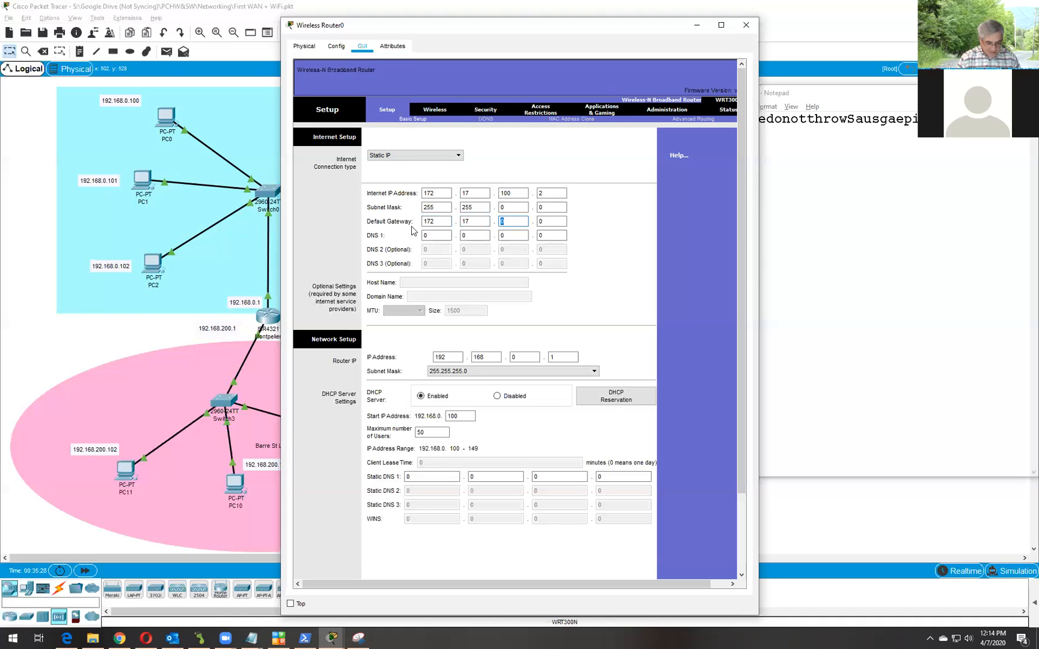
text(100)
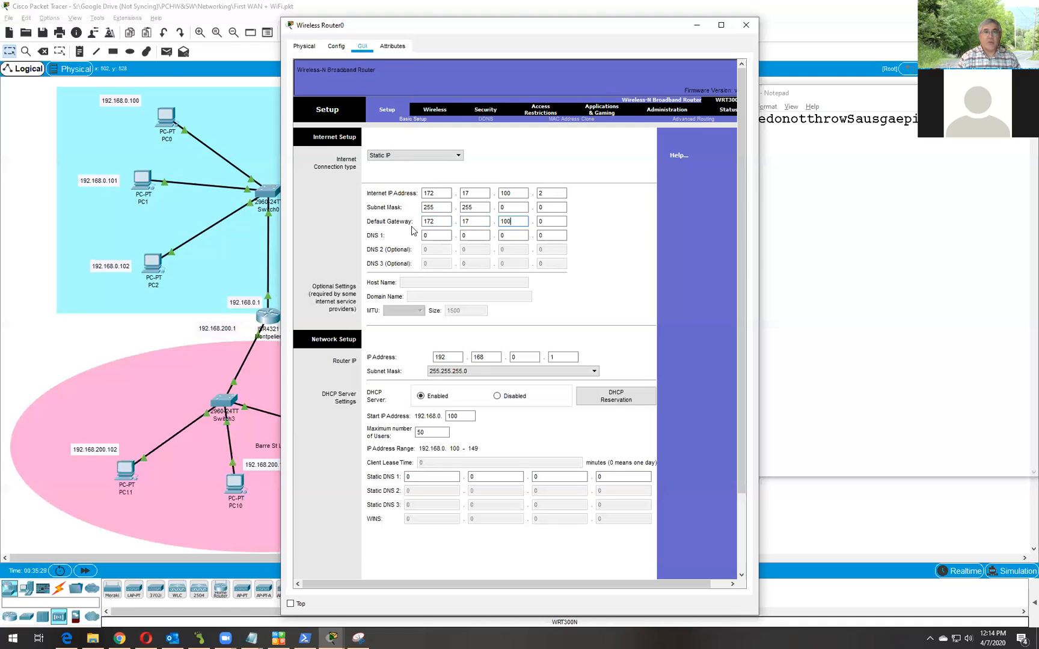
key(Tab)
text(1)
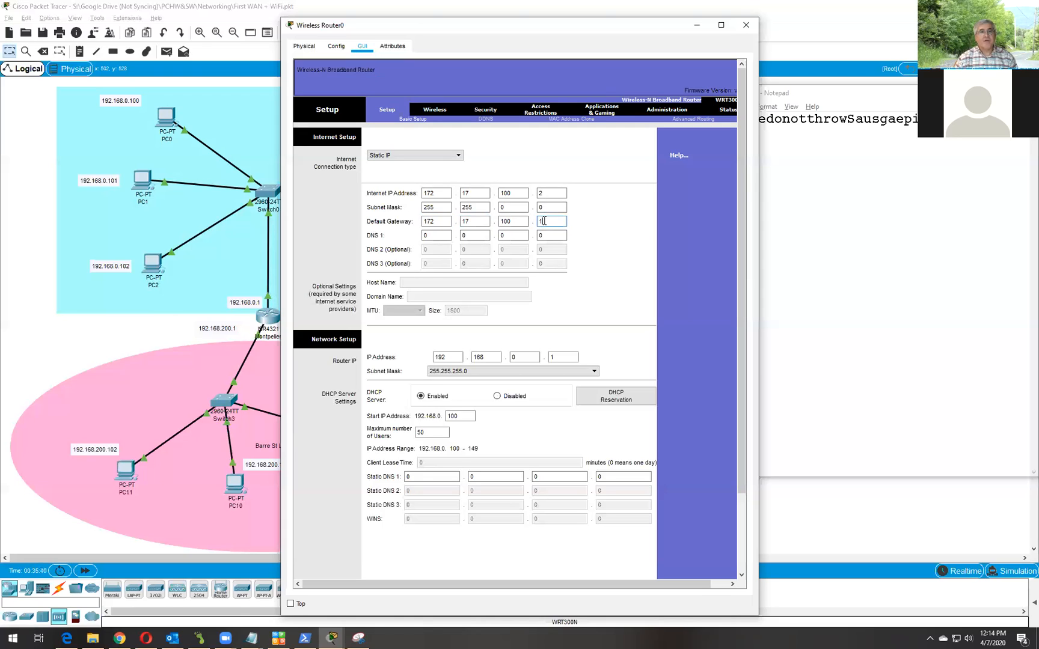
Correct the third octet of the Internet subnet mask to 255.
double_click(499, 208)
text(255)
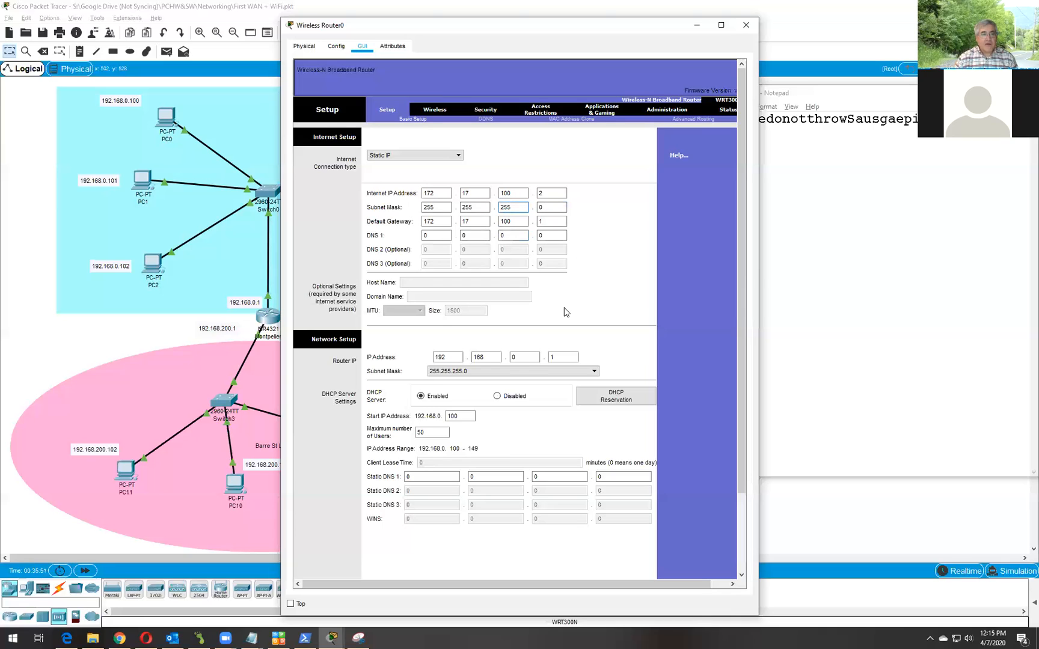
Set the router's local network IP address to 192.168.100.1 and save the settings.
click(545, 373)
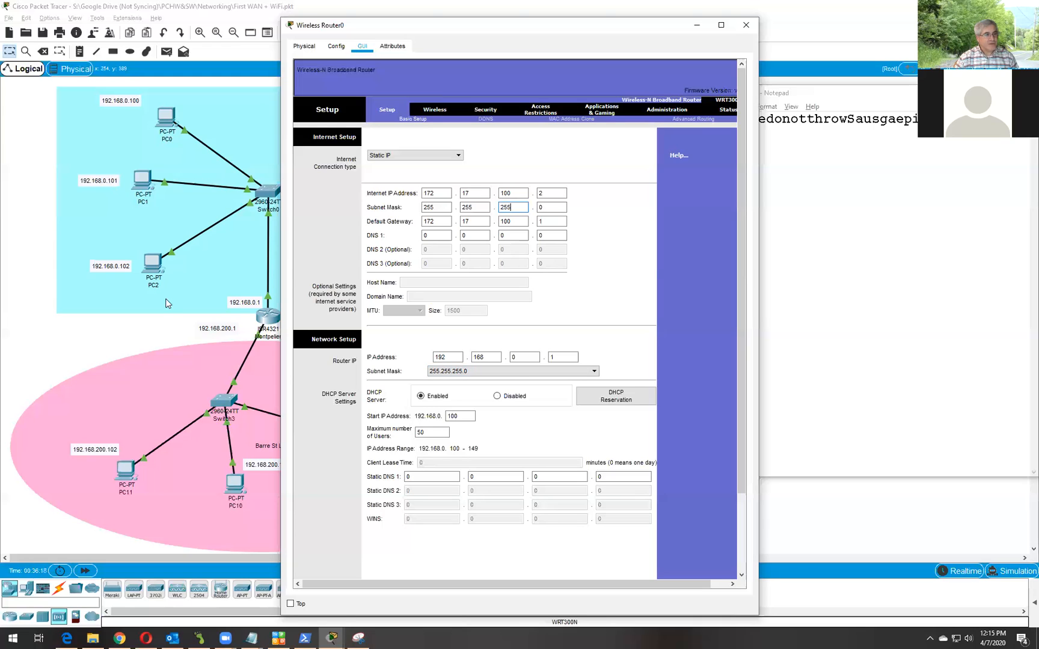
click(513, 357)
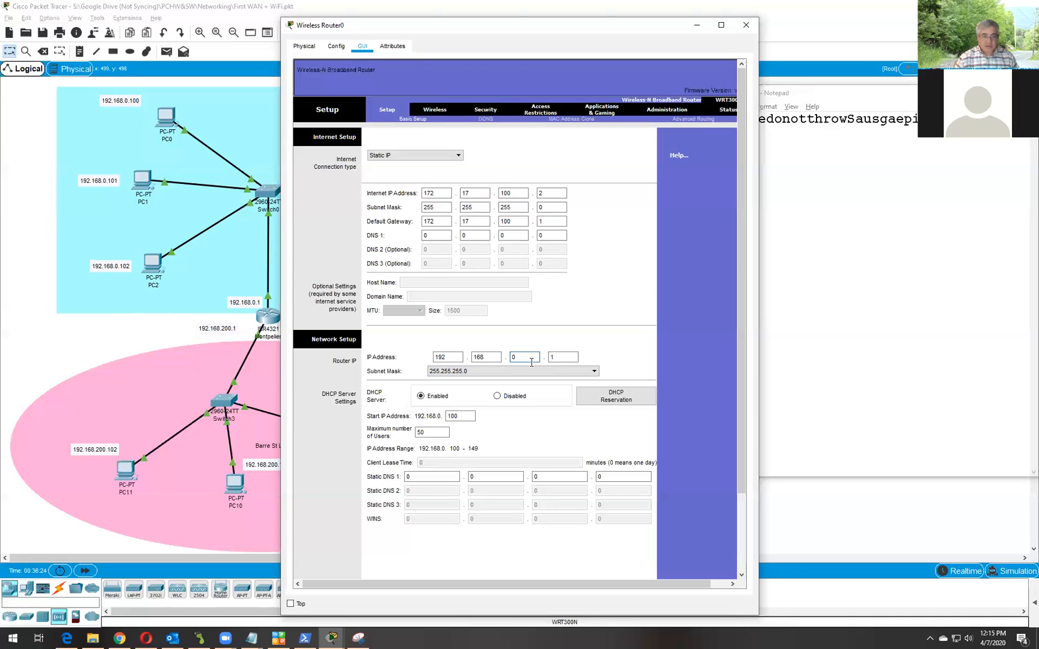
text(100)
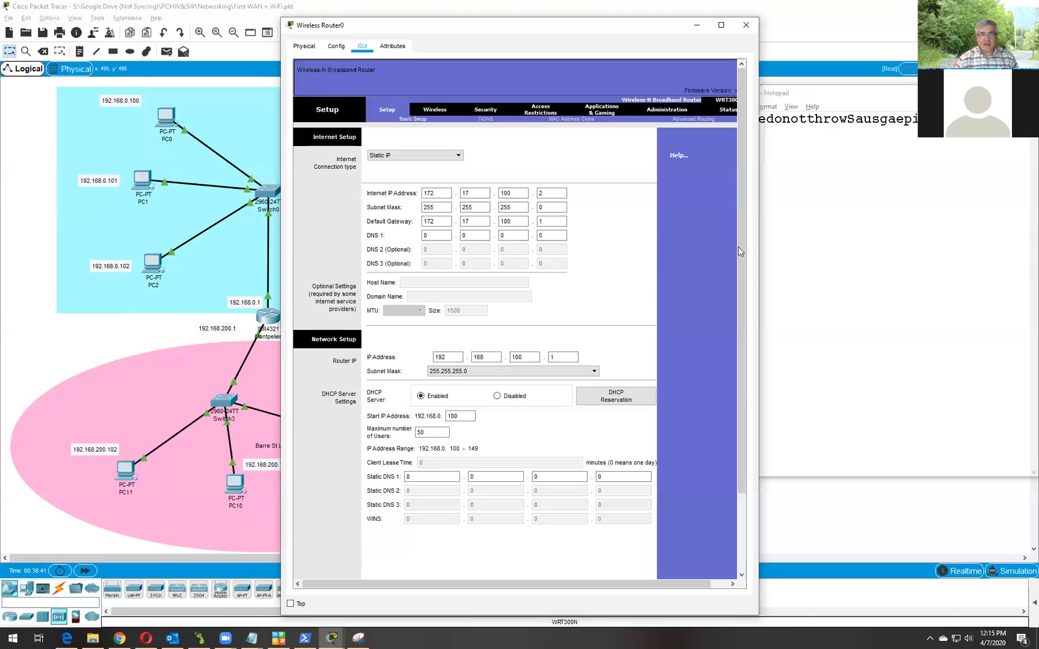
drag(738, 241, 736, 278)
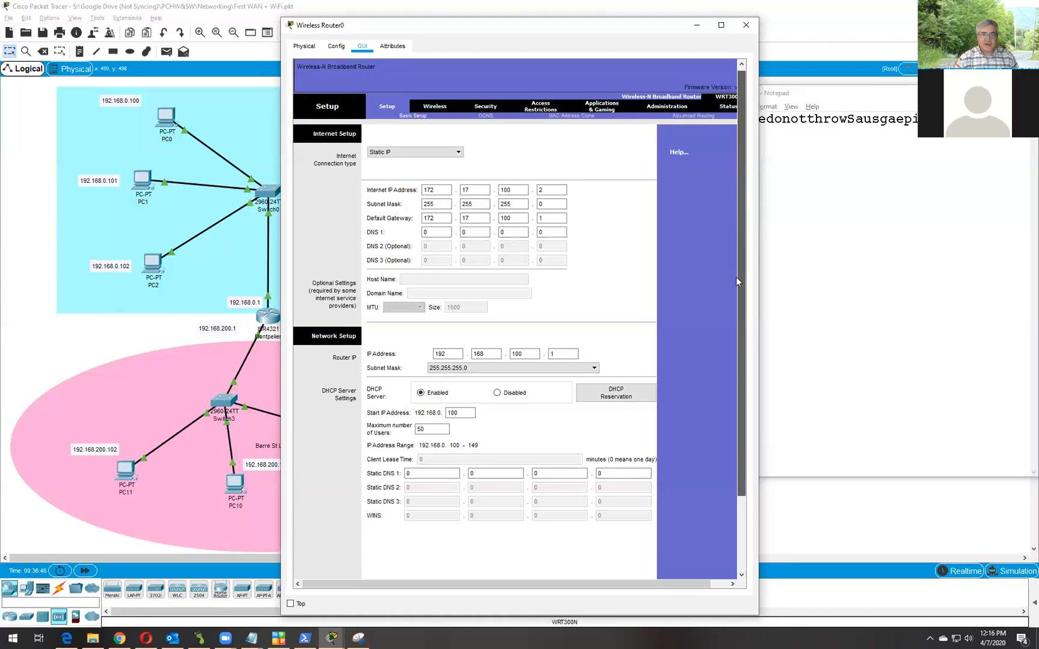
drag(731, 319, 728, 356)
scroll(666, 432, down, 1)
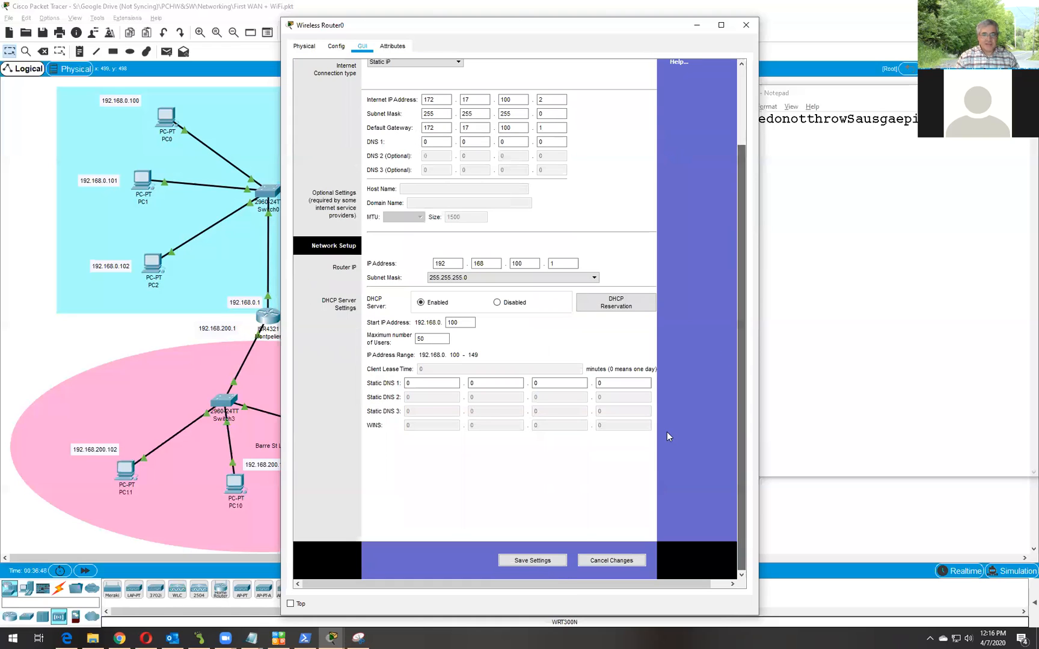
click(541, 565)
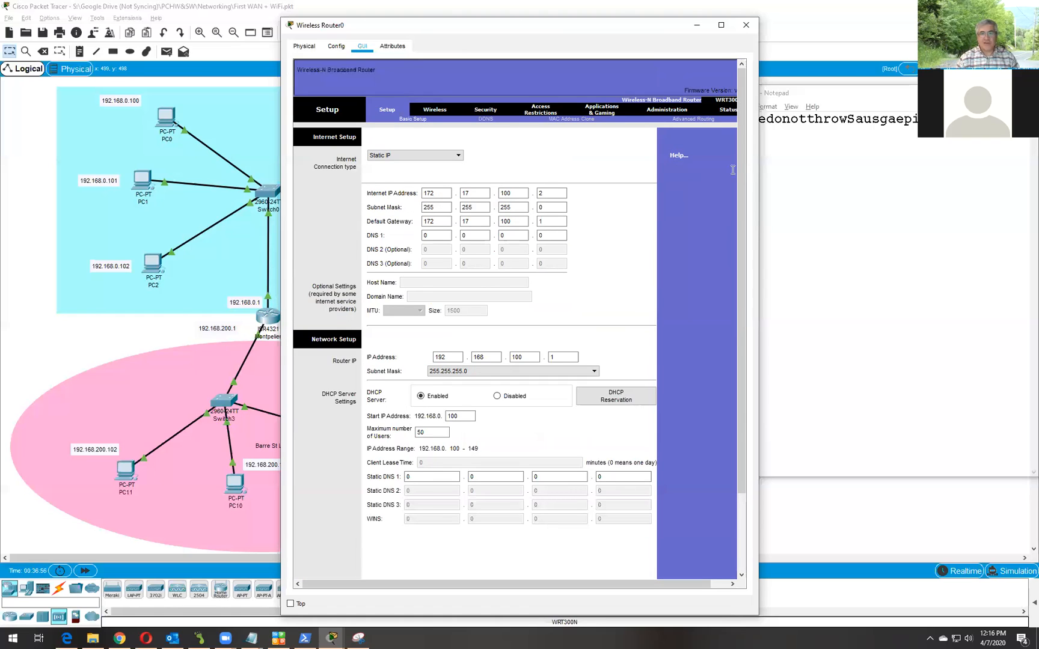
scroll(742, 176, down, 3)
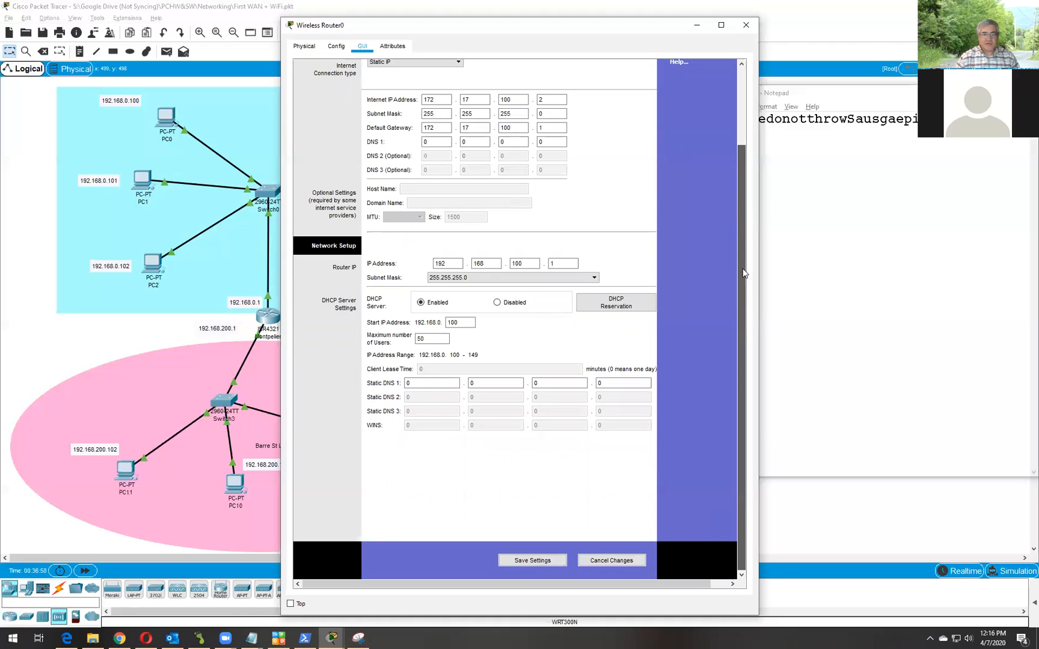
click(533, 562)
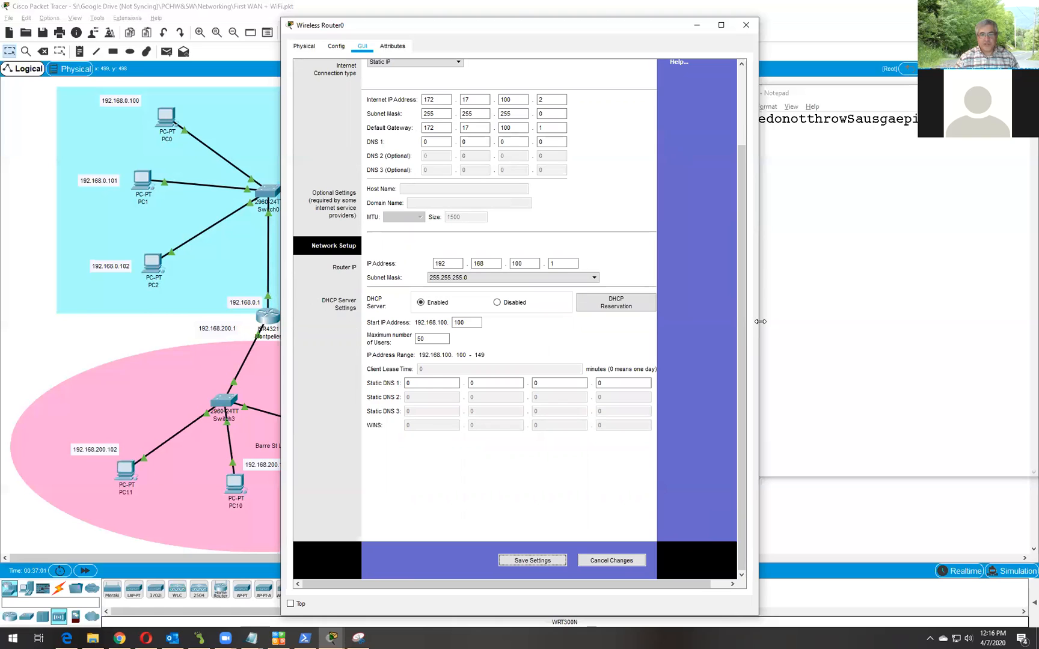
Change the network name (SSID) in the basic wireless settings to Putney.
scroll(726, 213, up, 2)
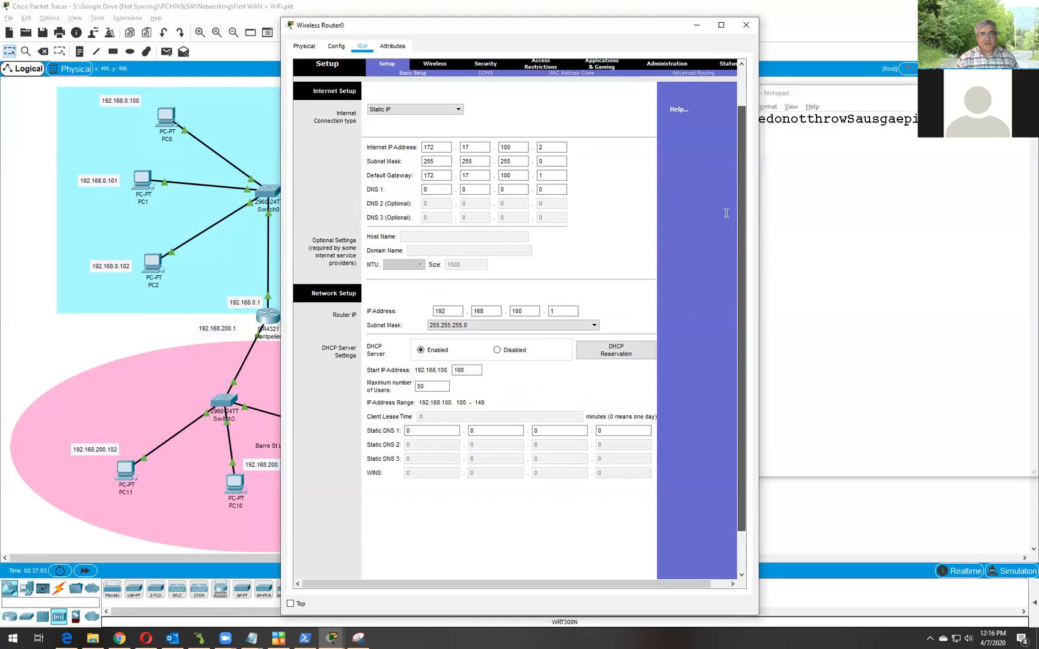
scroll(726, 213, up, 2)
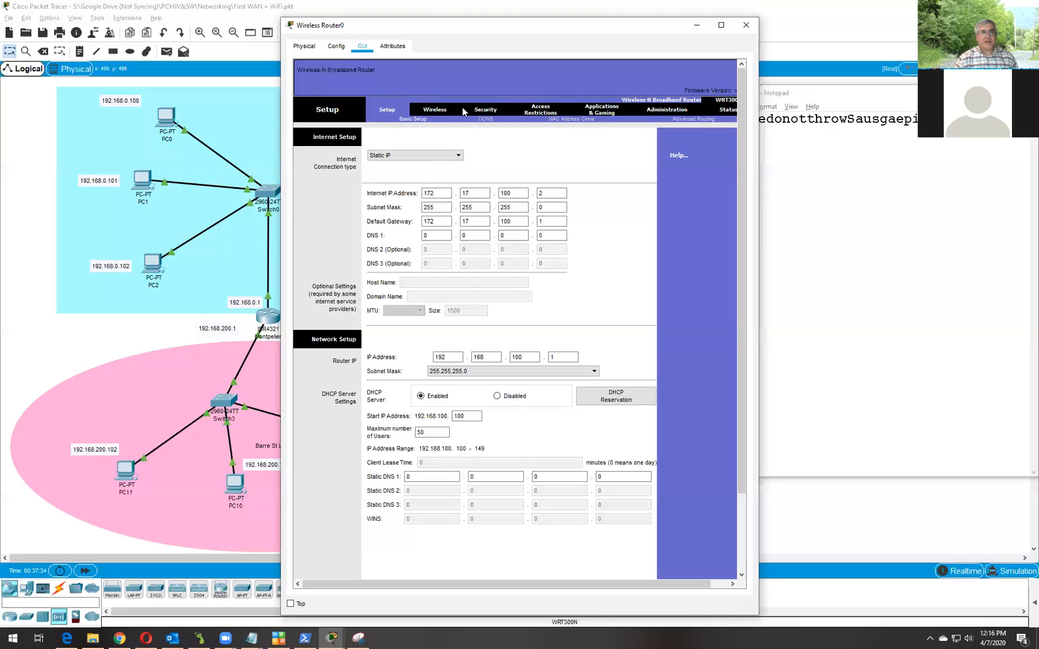
click(439, 112)
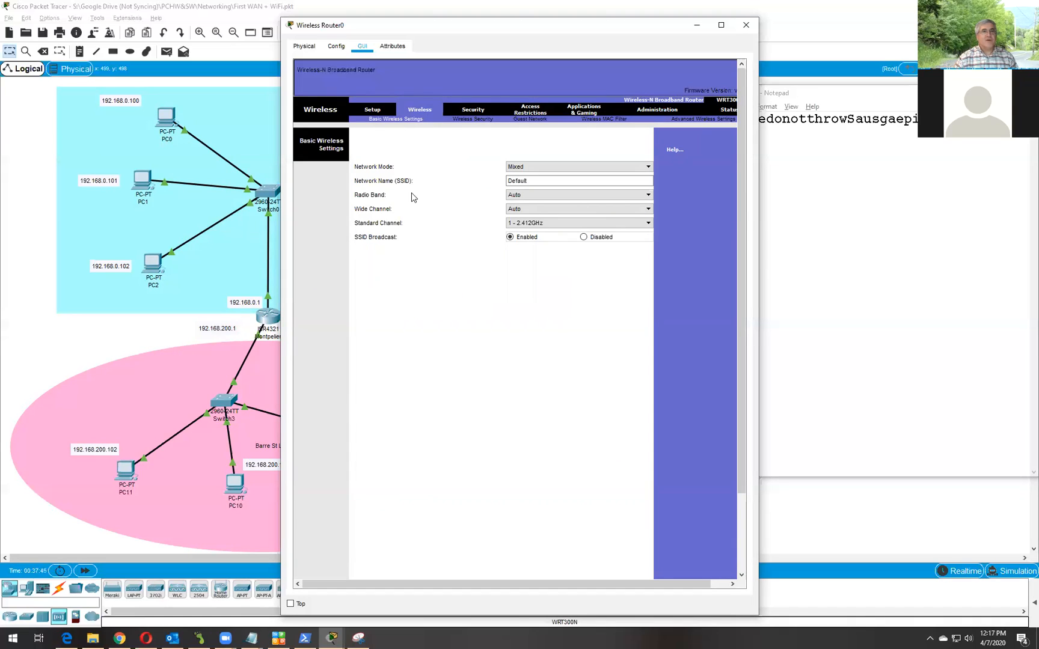
click(541, 181)
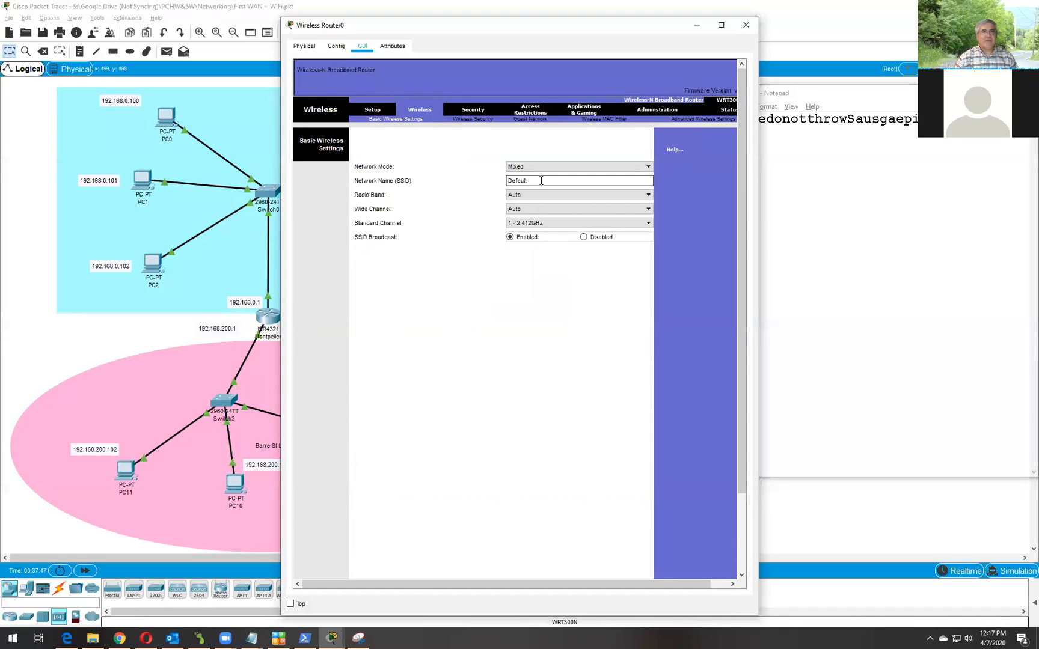
drag(541, 180, 496, 187)
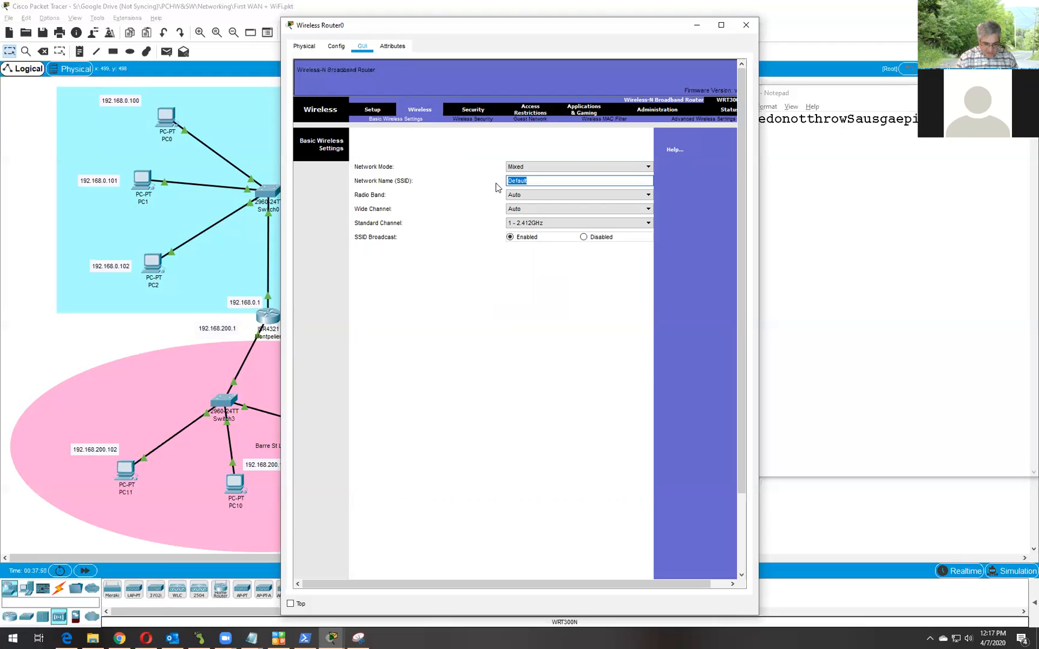
text(pUTNEY)
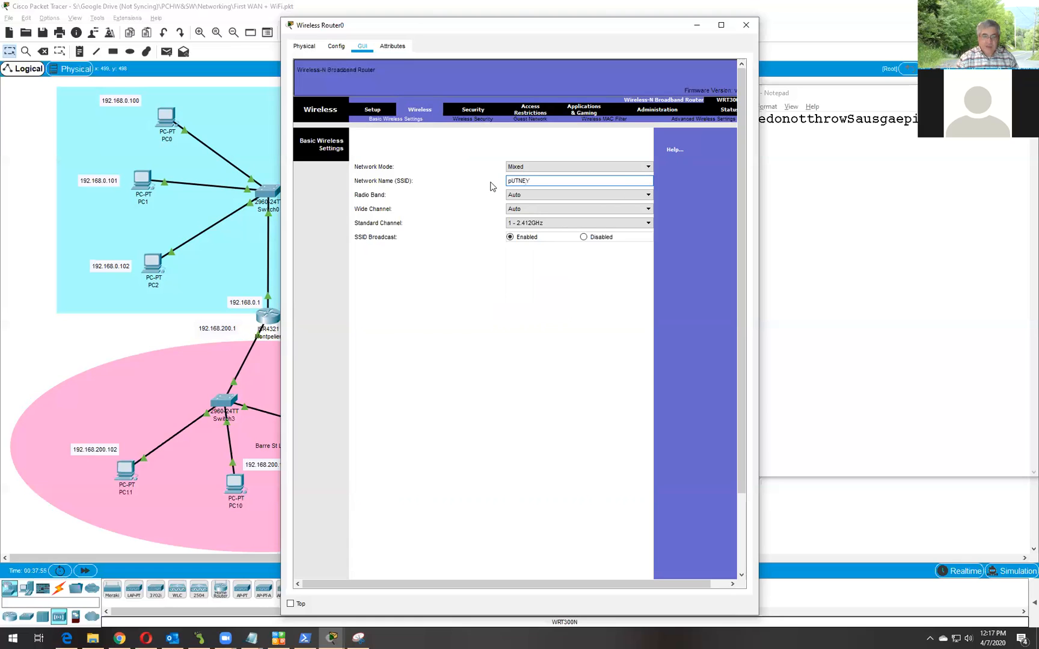
key(BackSpace)
key(BackSpace)
key(BackSpace)
key(BackSpace)
key(BackSpace)
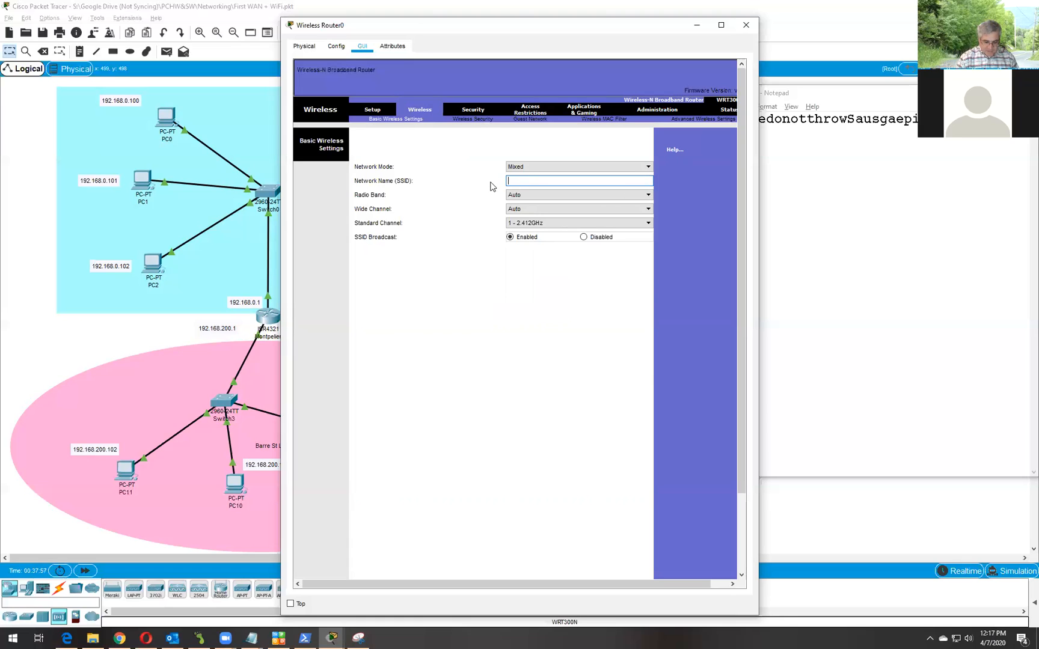
text(Putney)
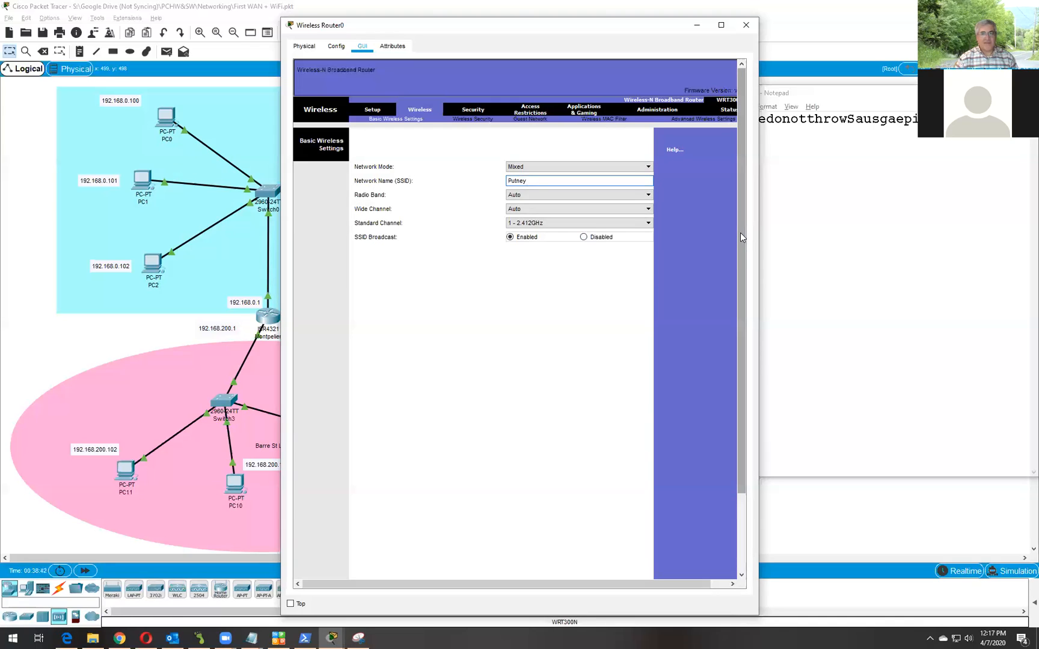
Save the router's basic wireless settings.
scroll(741, 236, down, 1)
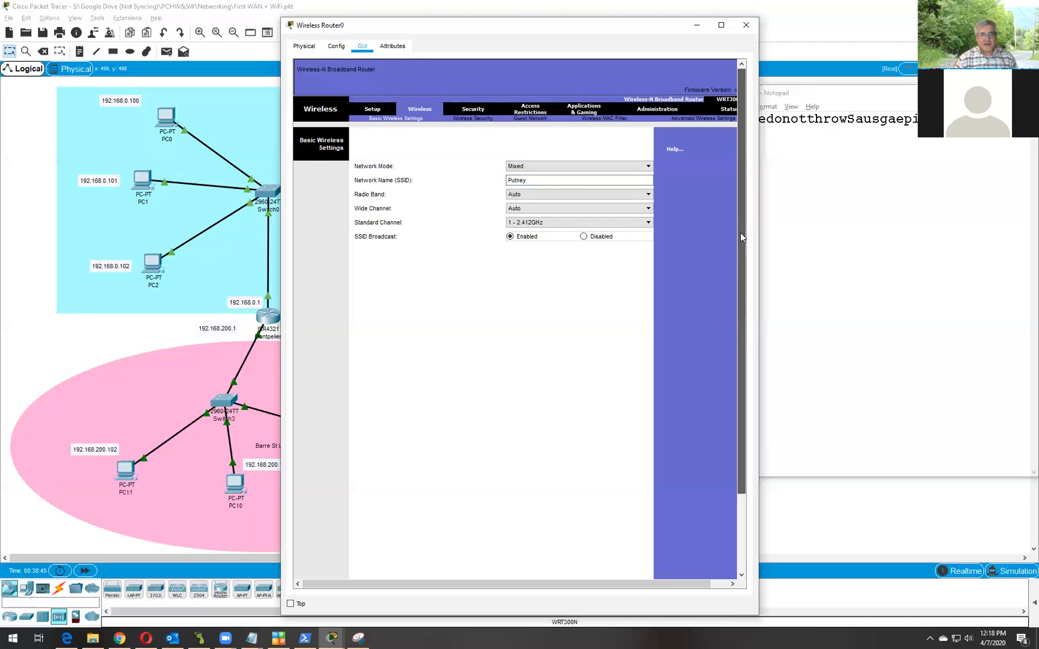
scroll(740, 235, down, 1)
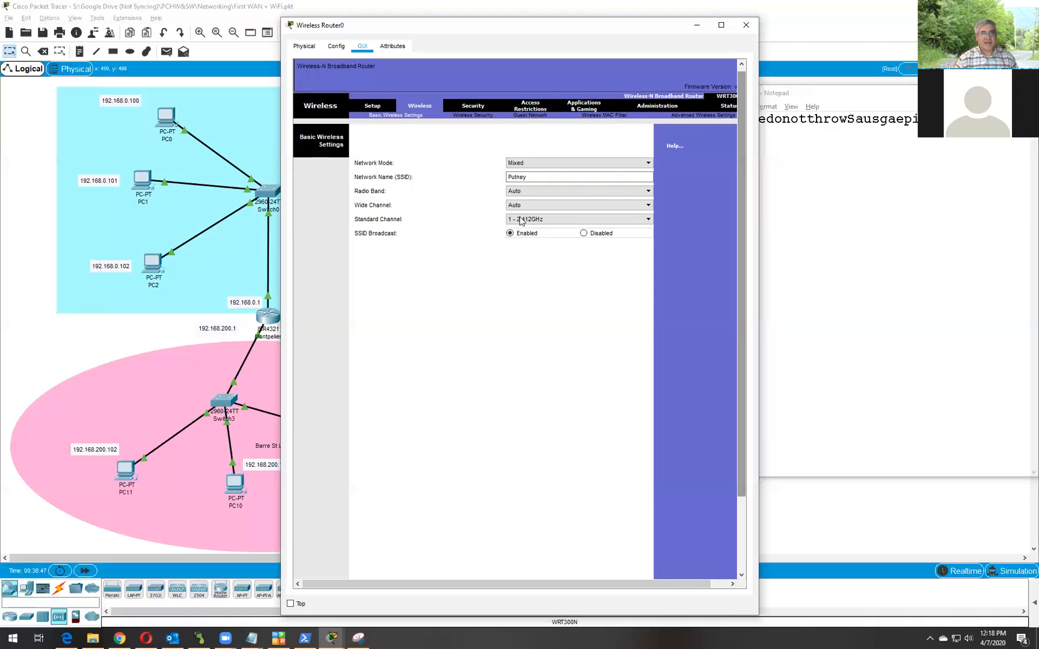
click(547, 177)
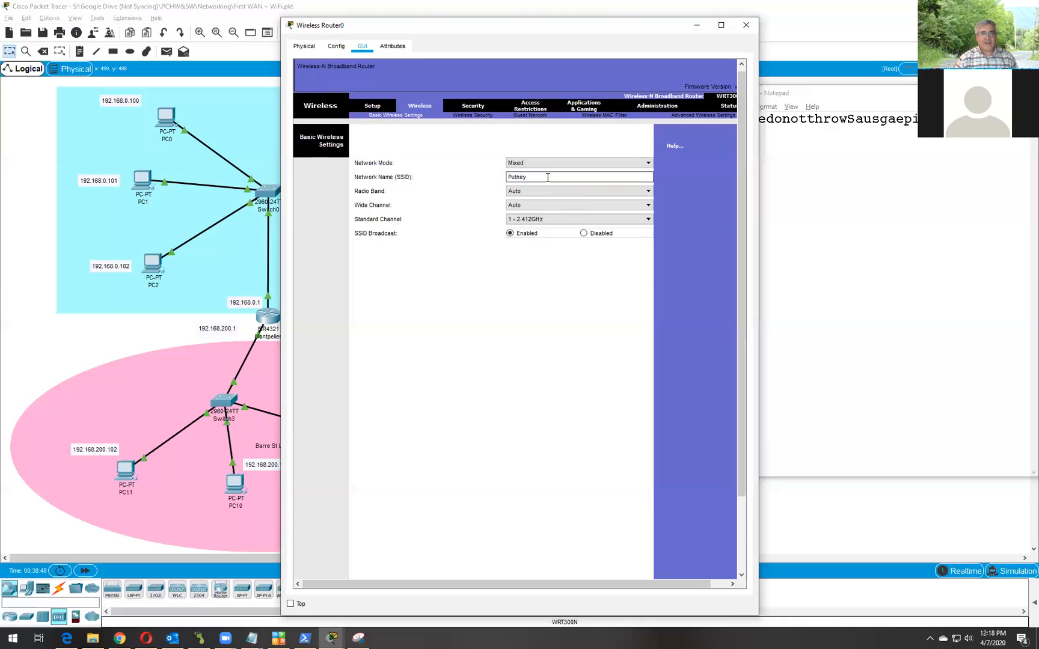
click(739, 214)
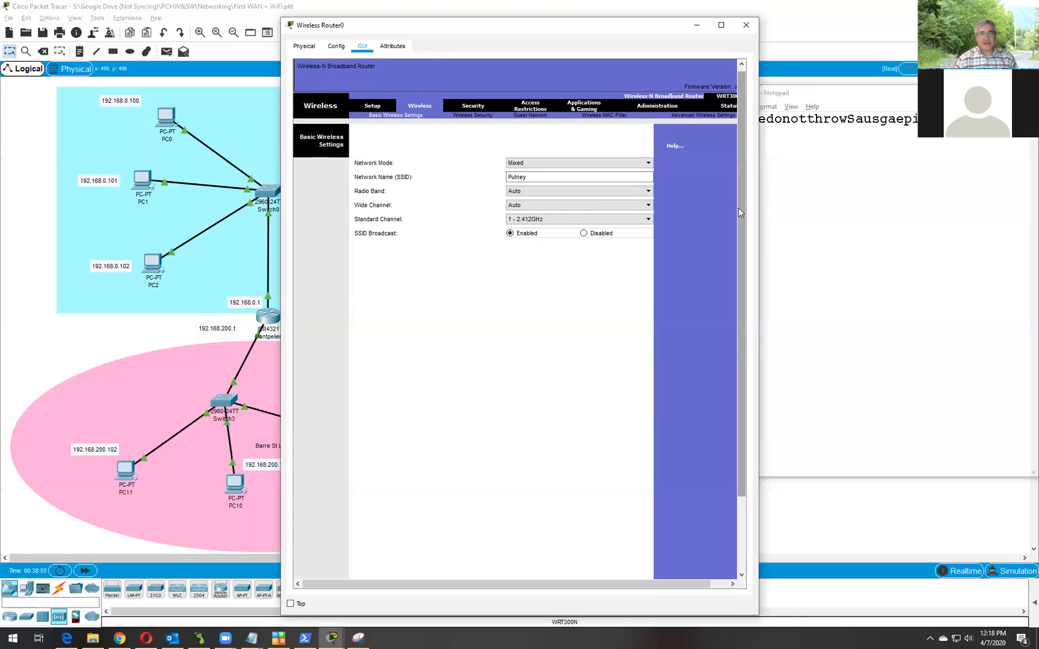
scroll(737, 237, down, 2)
scroll(735, 224, down, 3)
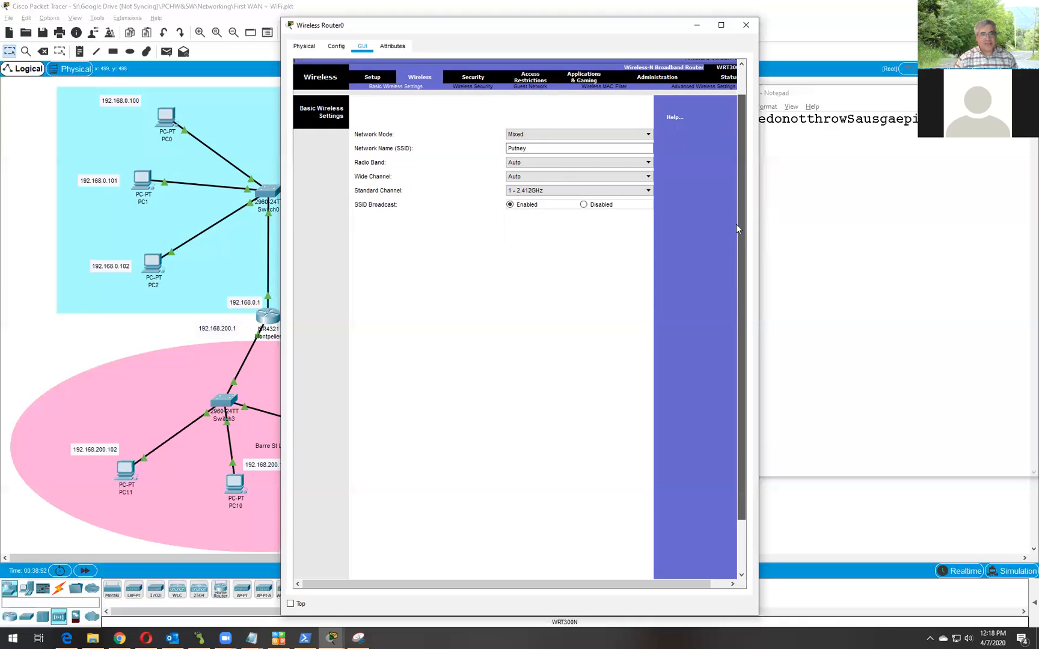
scroll(736, 216, up, 4)
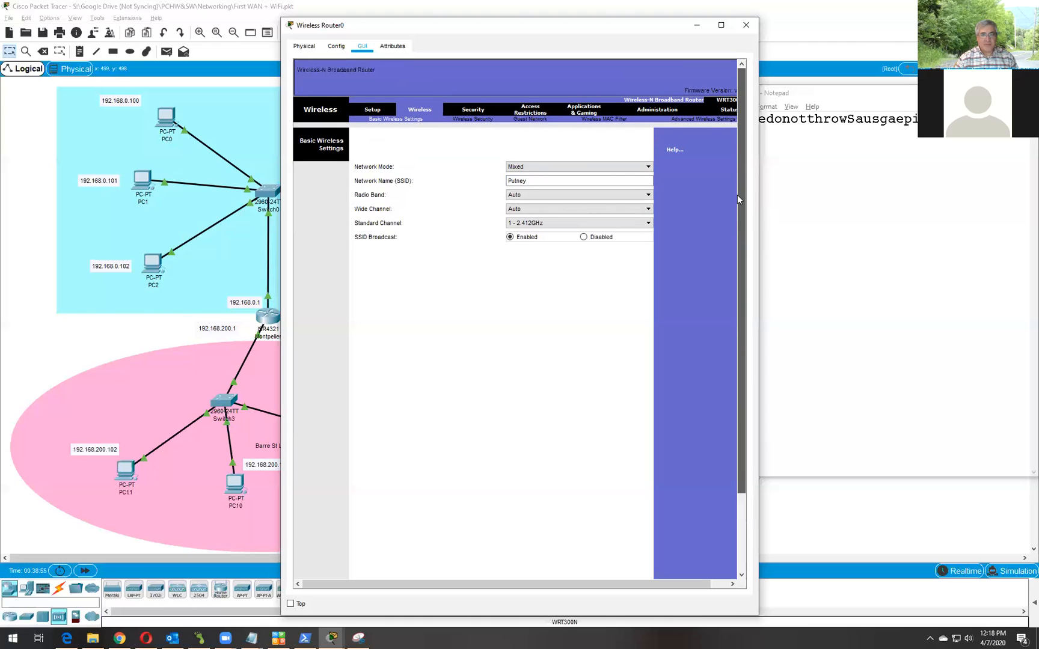
scroll(739, 205, down, 1)
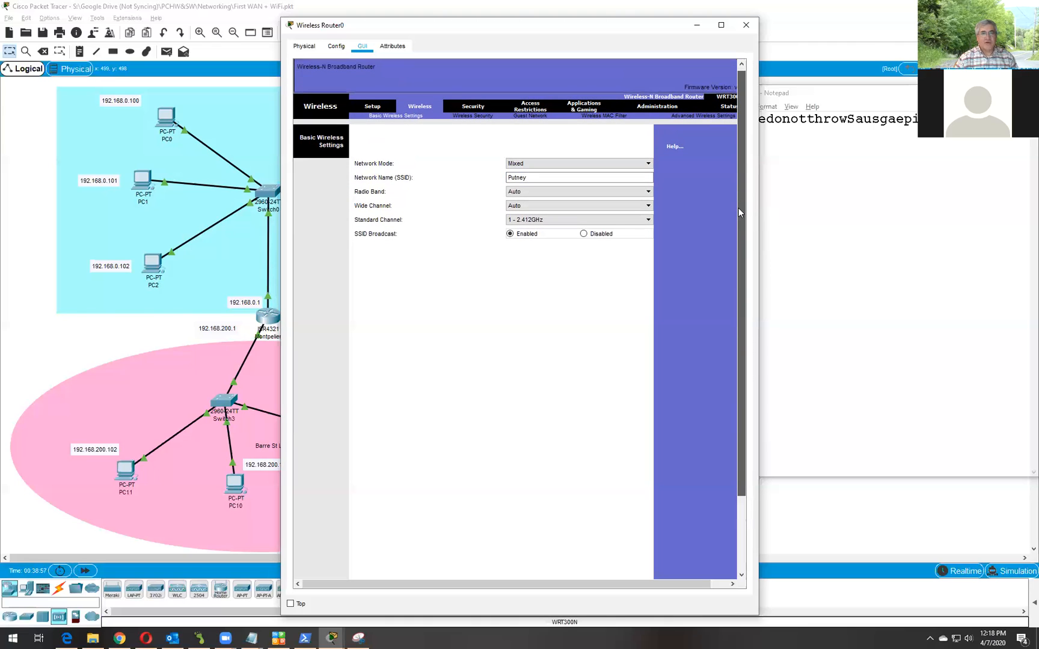
scroll(751, 308, down, 5)
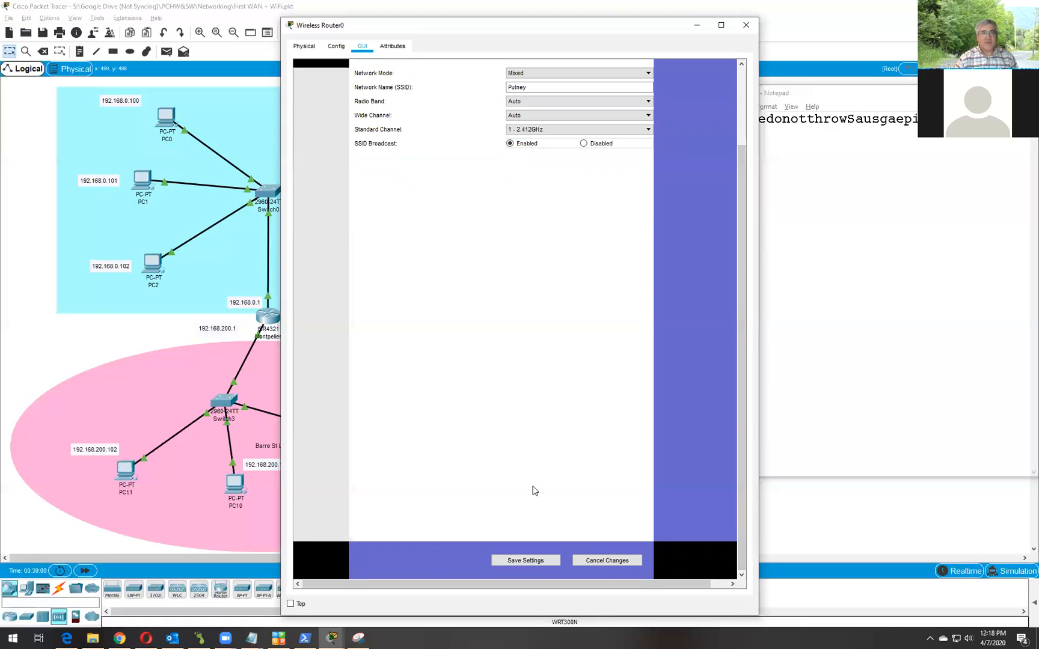
click(526, 561)
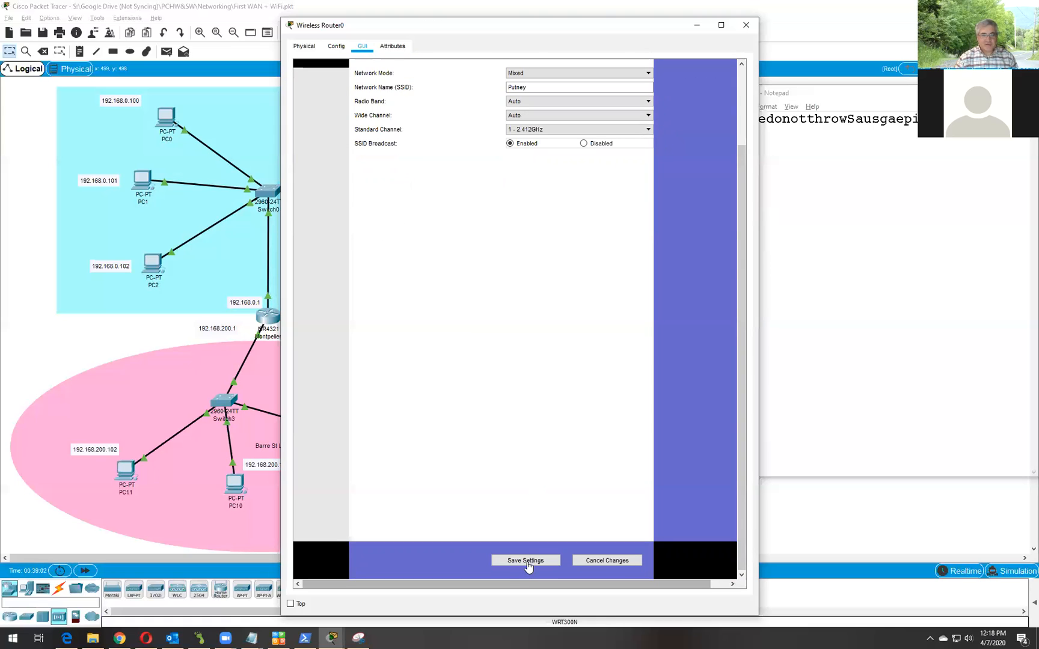
Set the wireless security mode to WPA2 Personal with AES encryption.
drag(744, 561, 649, 210)
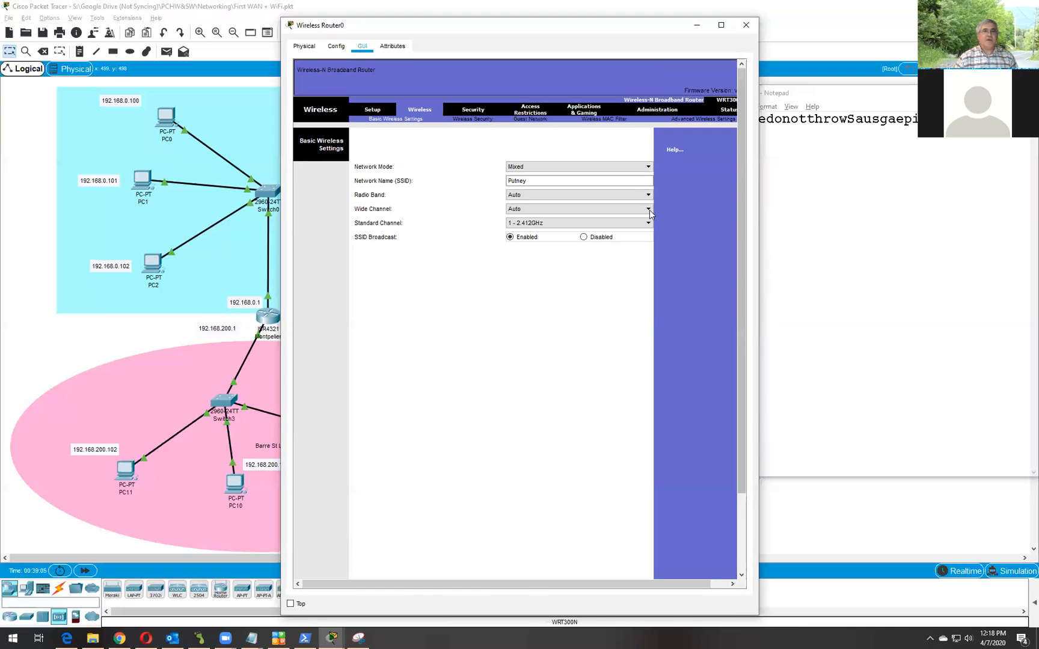
click(479, 121)
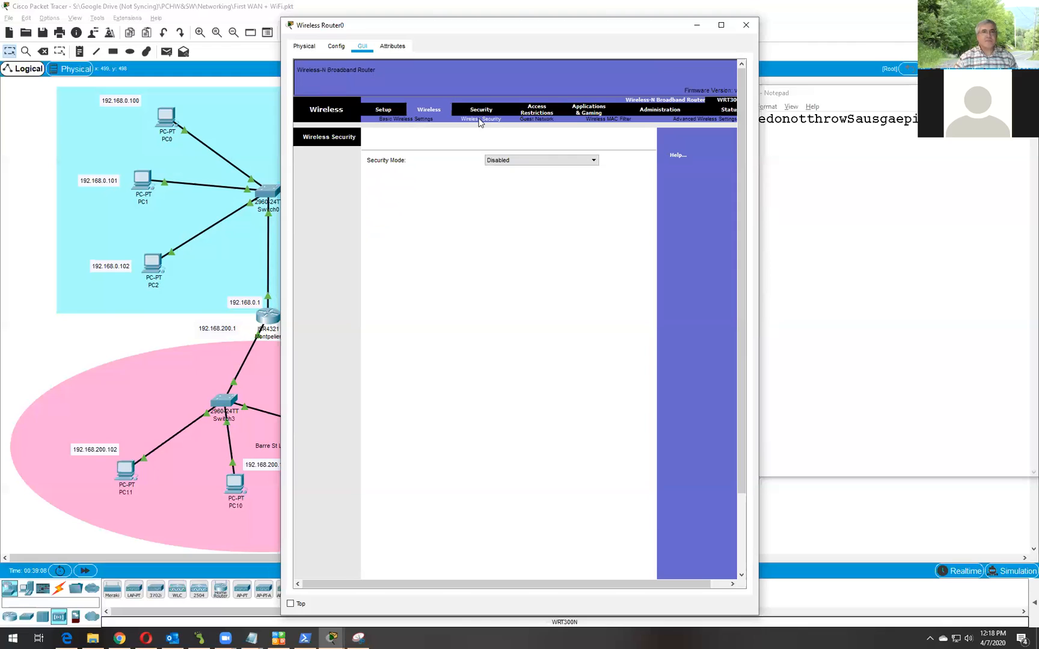
click(505, 161)
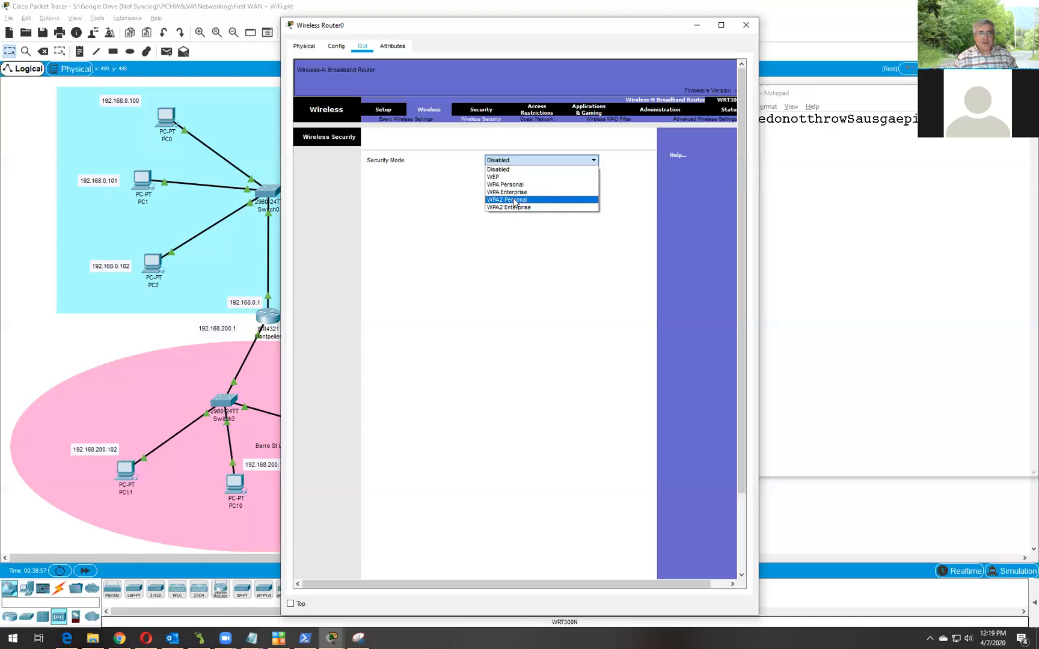
click(514, 201)
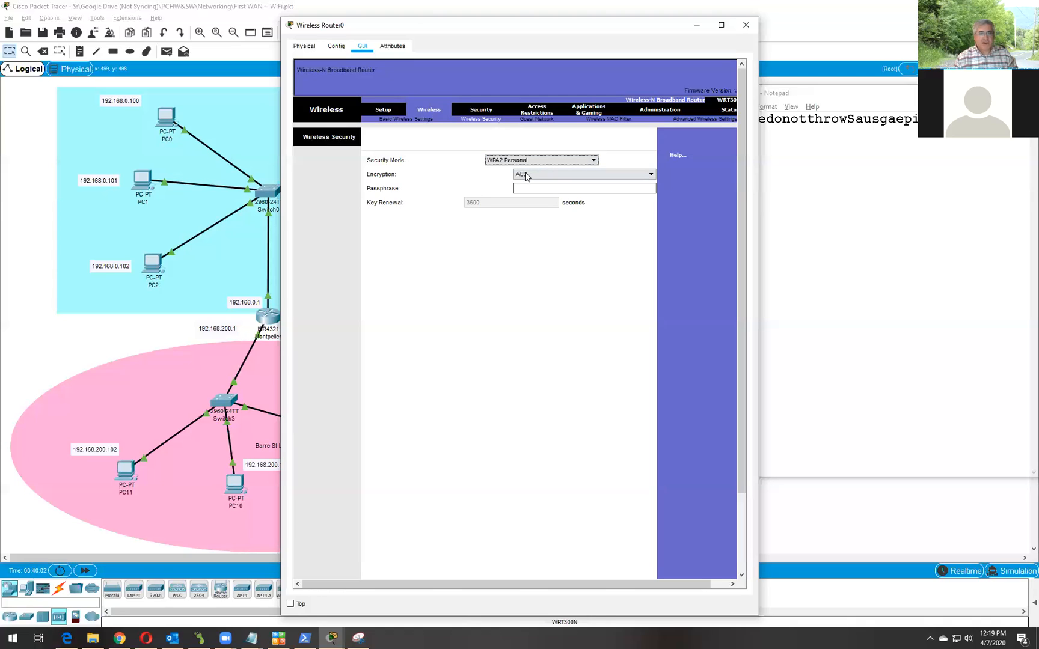
click(525, 174)
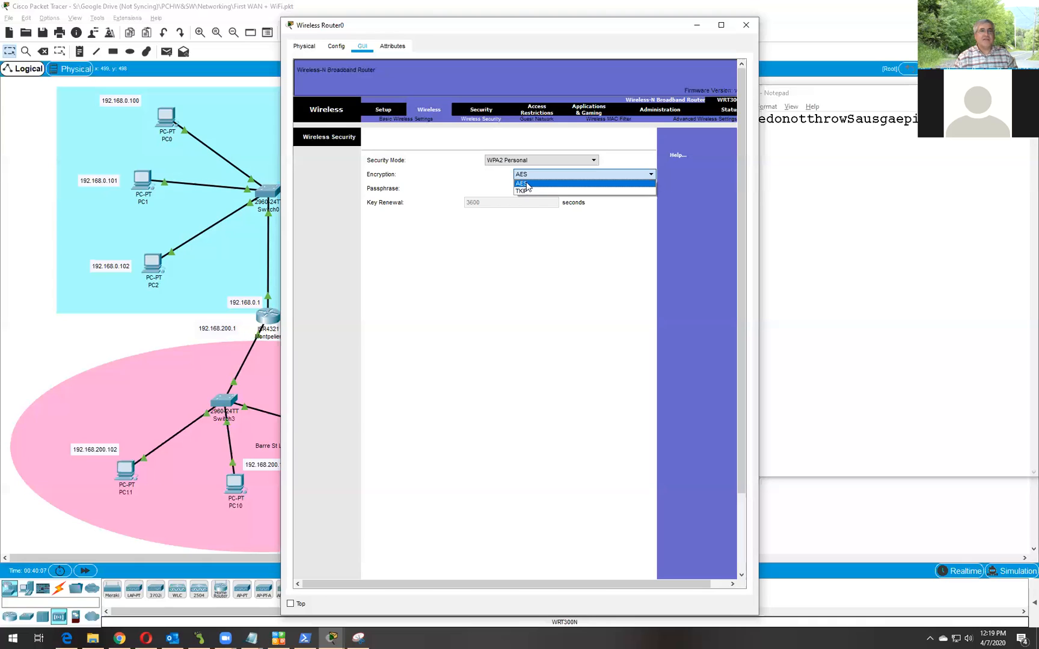
click(527, 184)
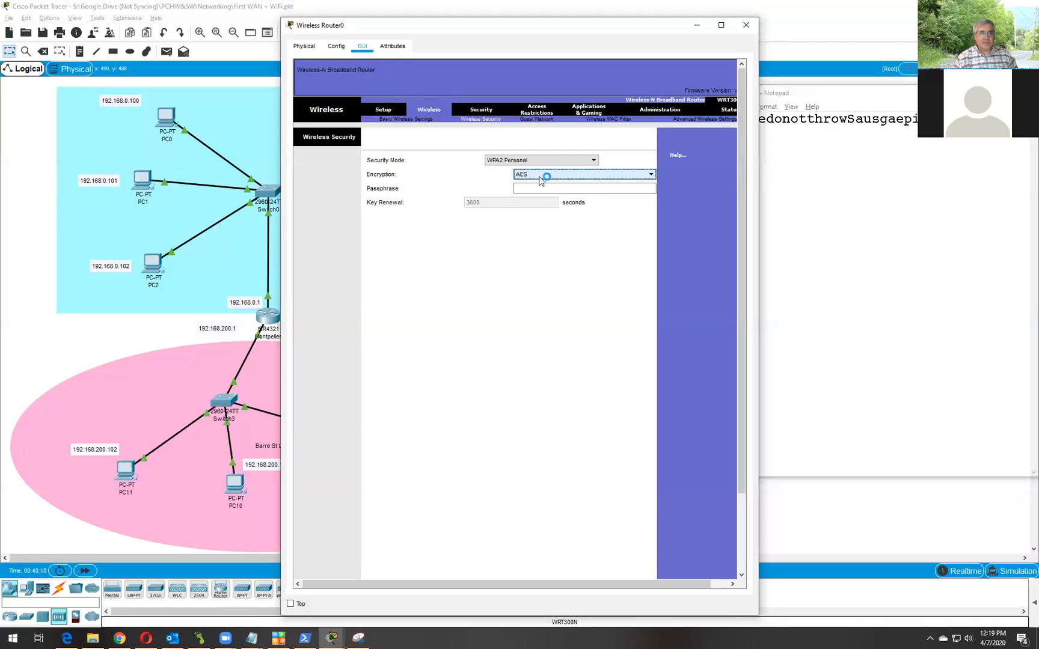
Switch to Notepad and strengthen the draft wireless passphrase by replacing two of its letters with a symbol and a digit.
click(536, 188)
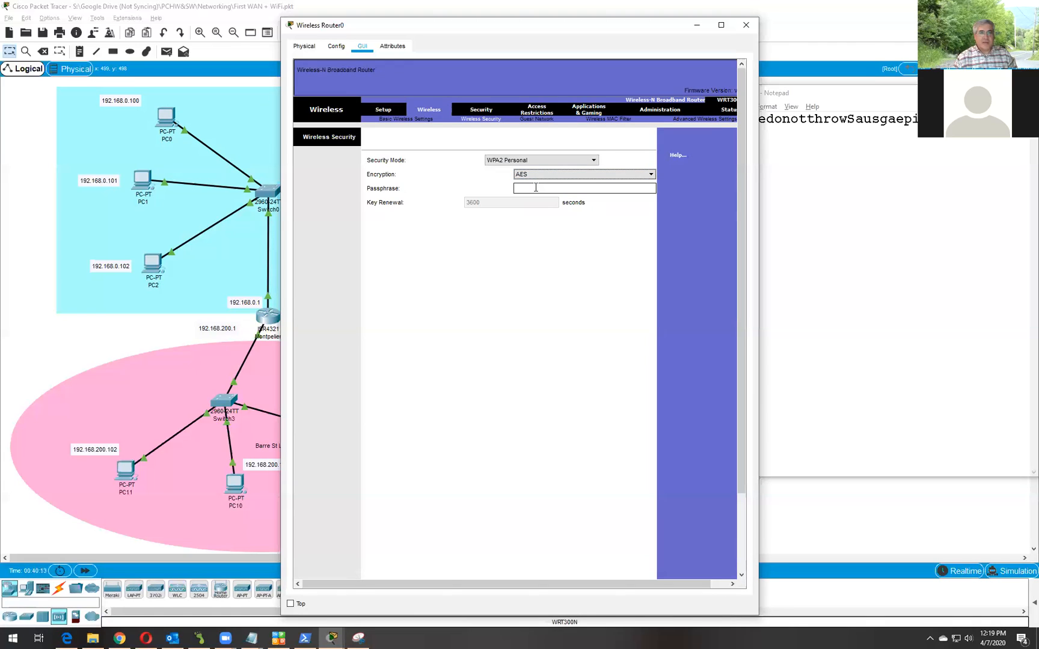
click(536, 188)
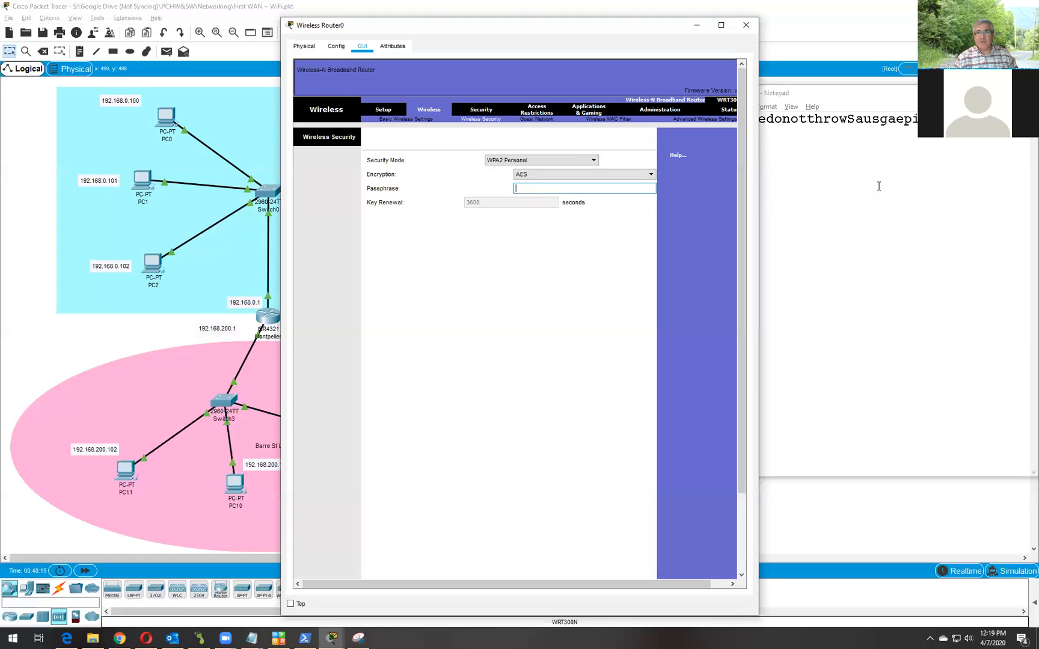
click(772, 122)
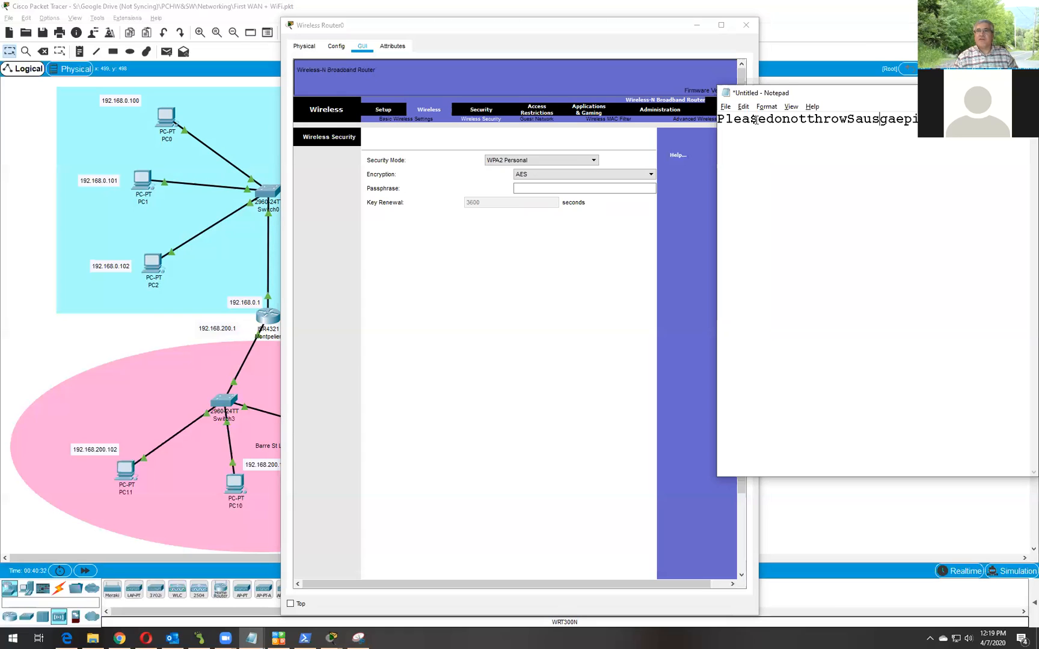
drag(758, 123, 749, 124)
drag(775, 120, 781, 119)
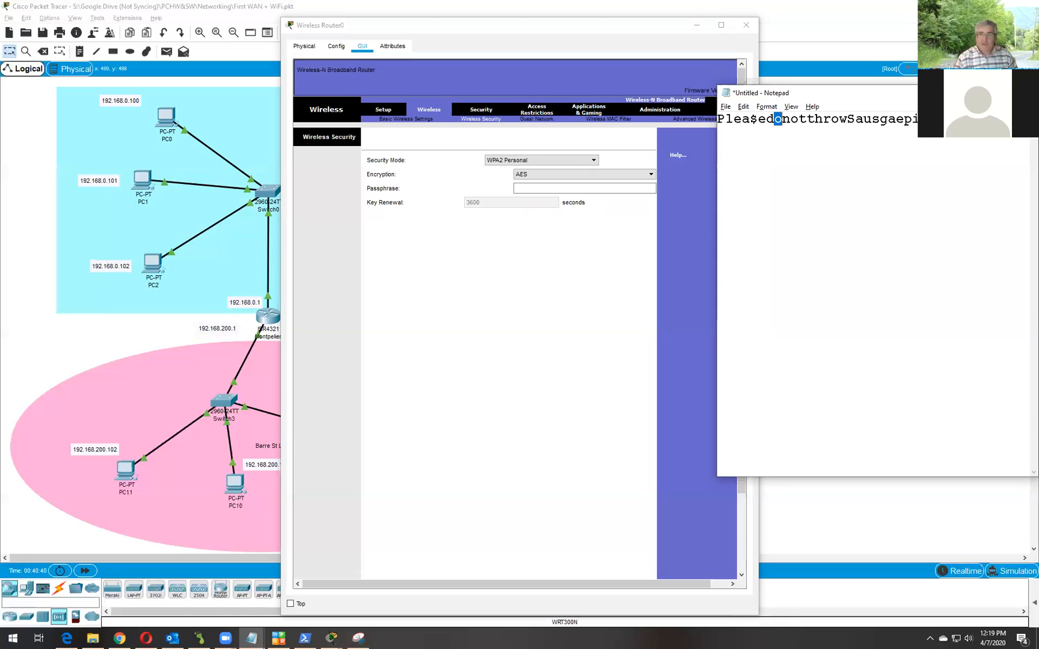
text(0)
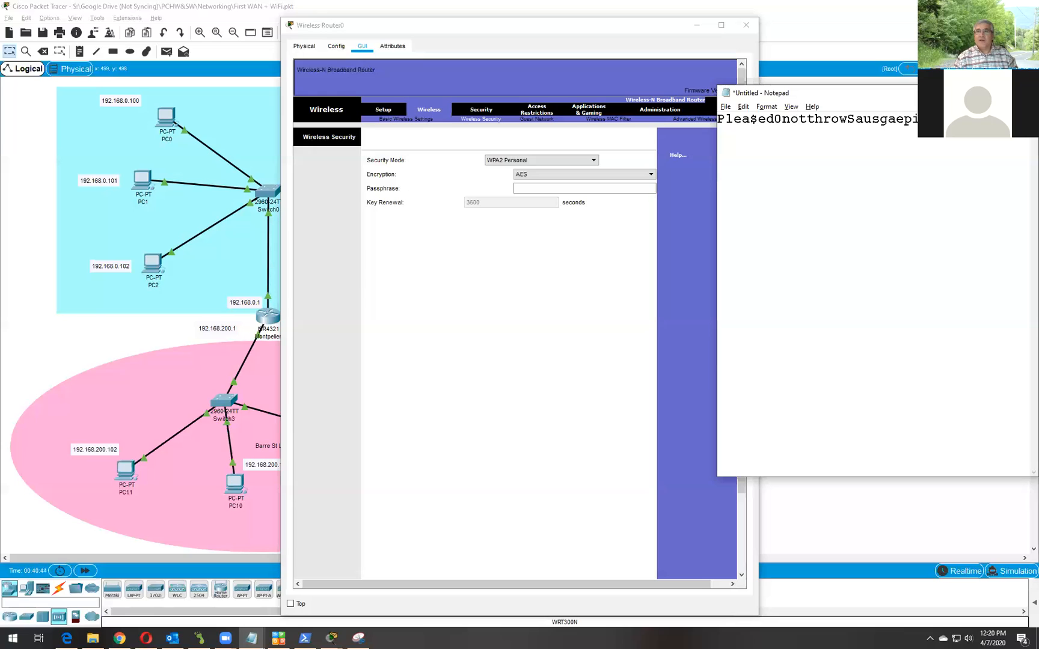
Copy the passphrase from Notepad into the router's wireless security Passphrase field and save the settings.
drag(977, 121, 718, 121)
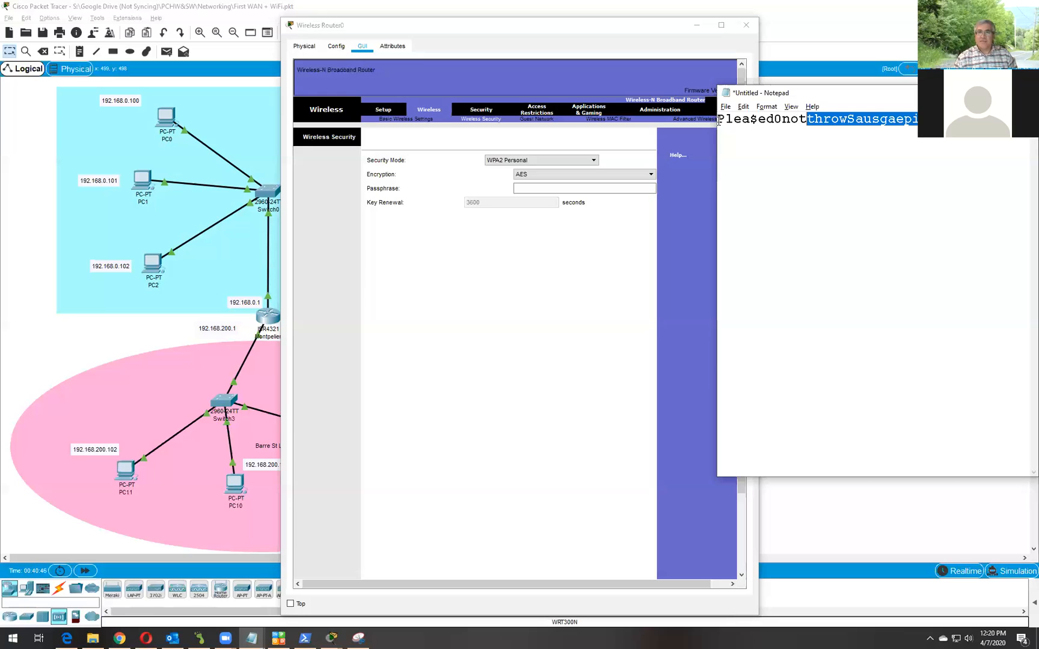
right_click(774, 121)
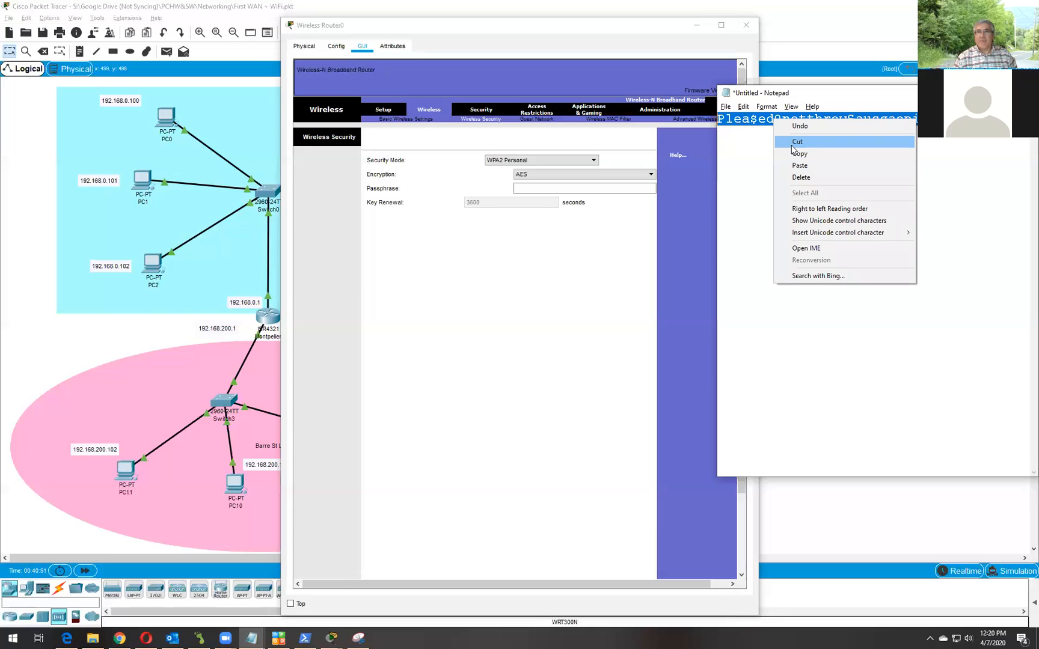
click(793, 146)
click(548, 188)
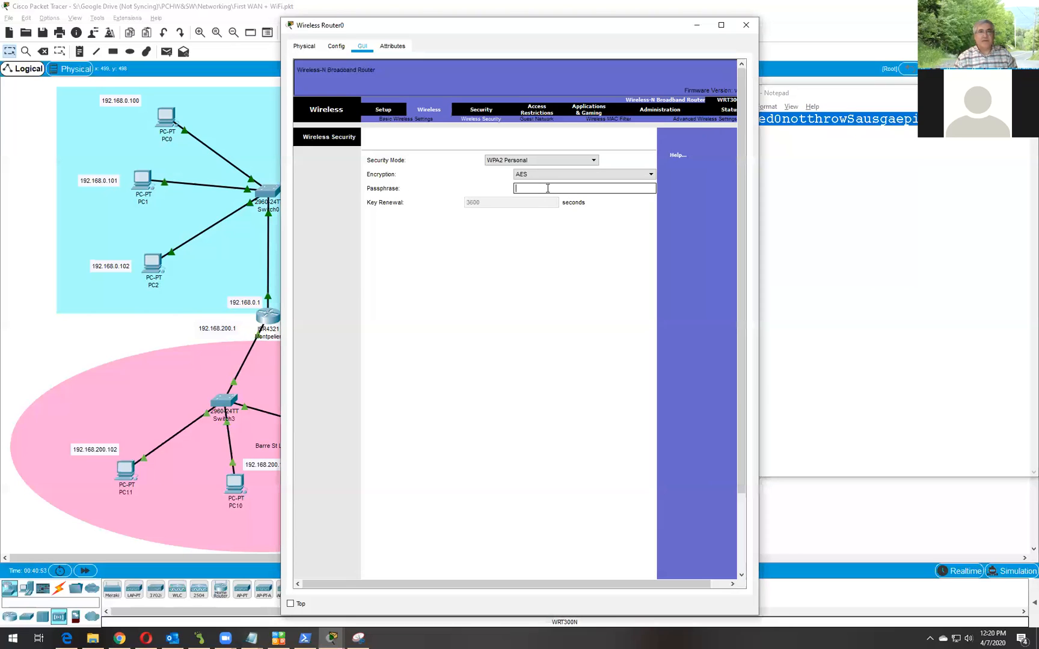
right_click(547, 189)
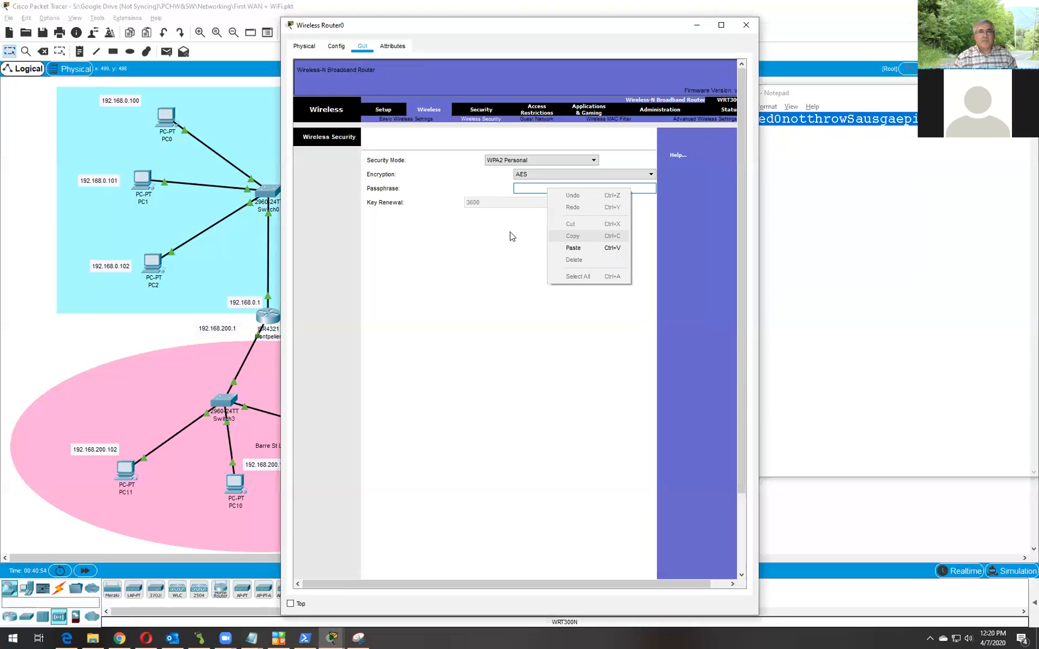
click(573, 247)
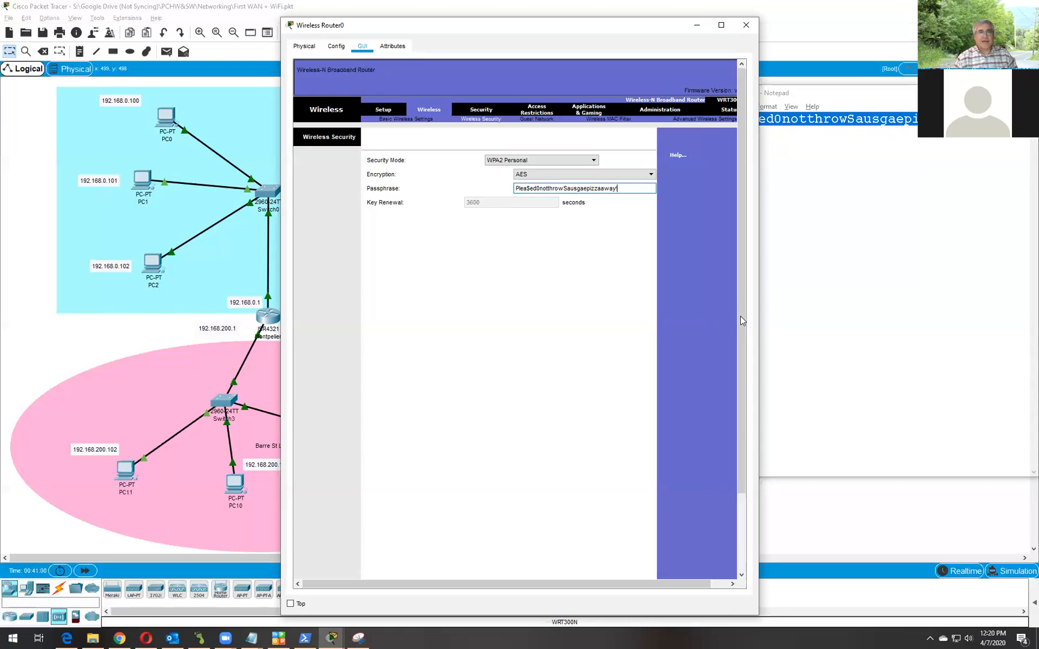
scroll(739, 413, down, 3)
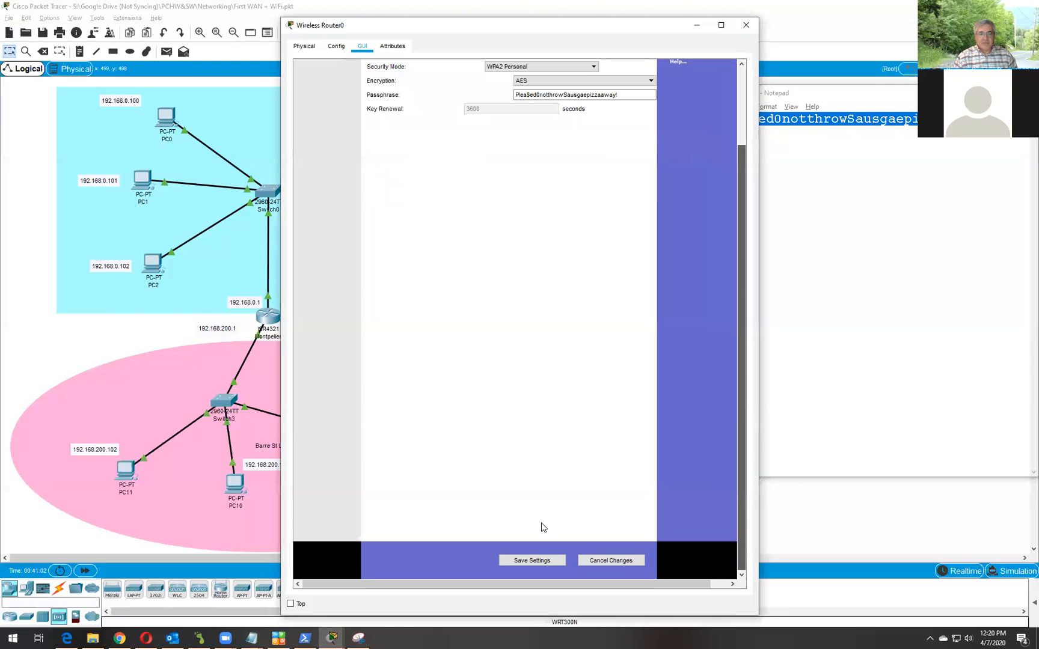
click(529, 562)
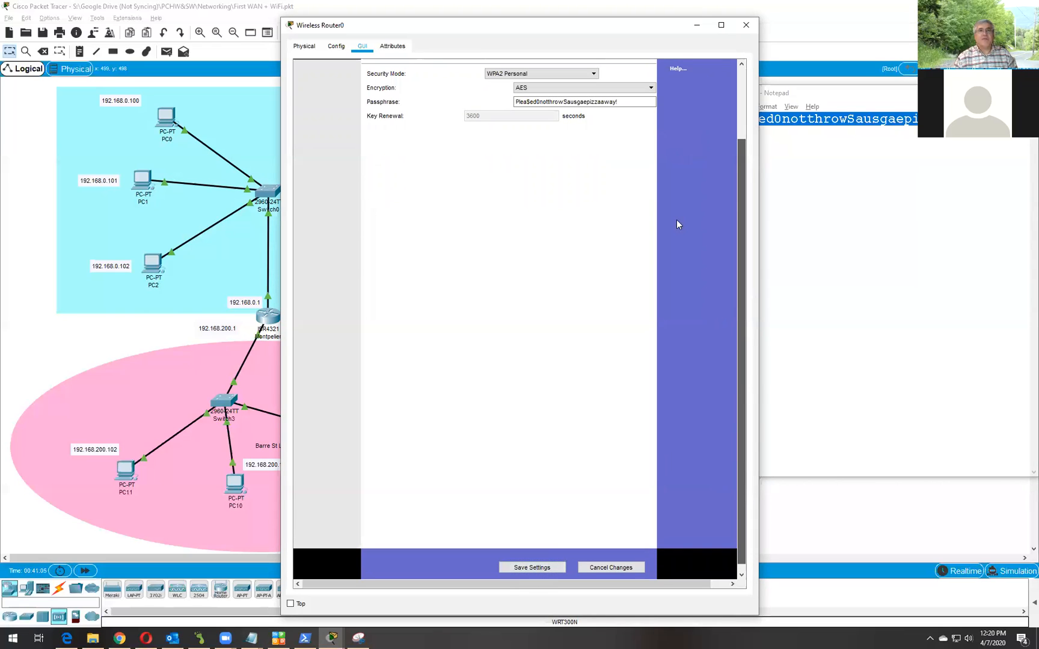
Replace the default router password in the Administration management settings, entering the new password again to confirm it.
scroll(671, 215, up, 5)
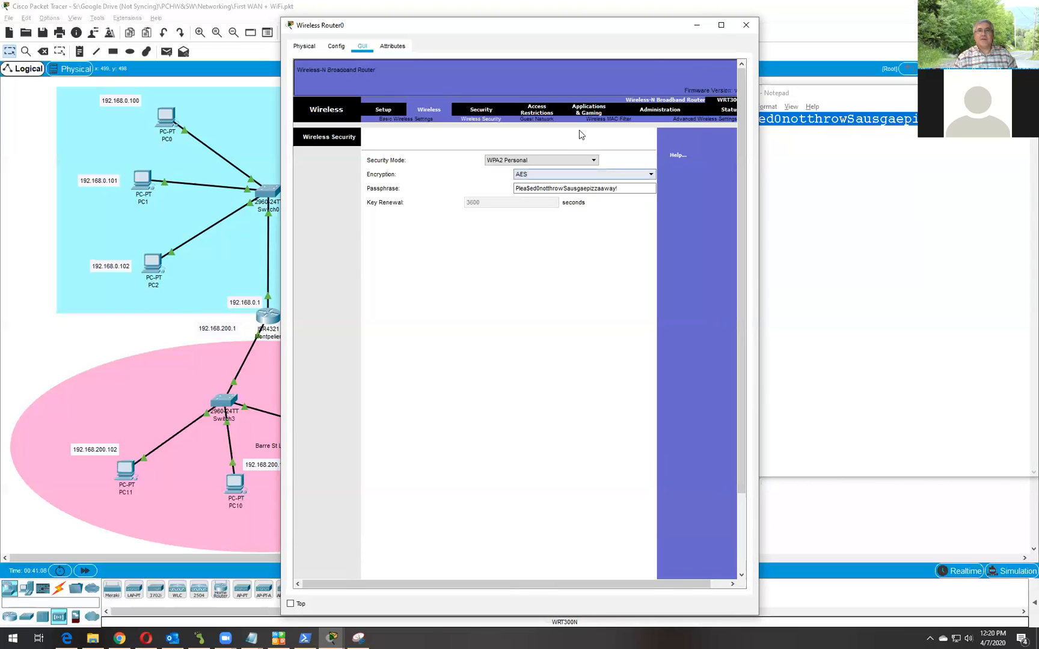
click(659, 110)
click(461, 166)
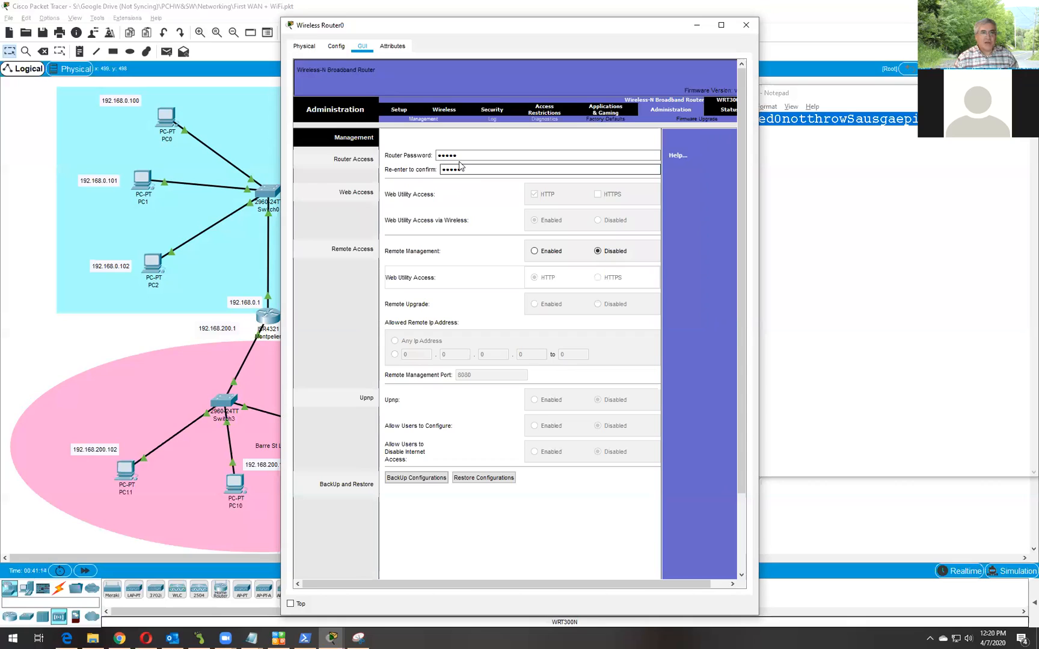
click(462, 158)
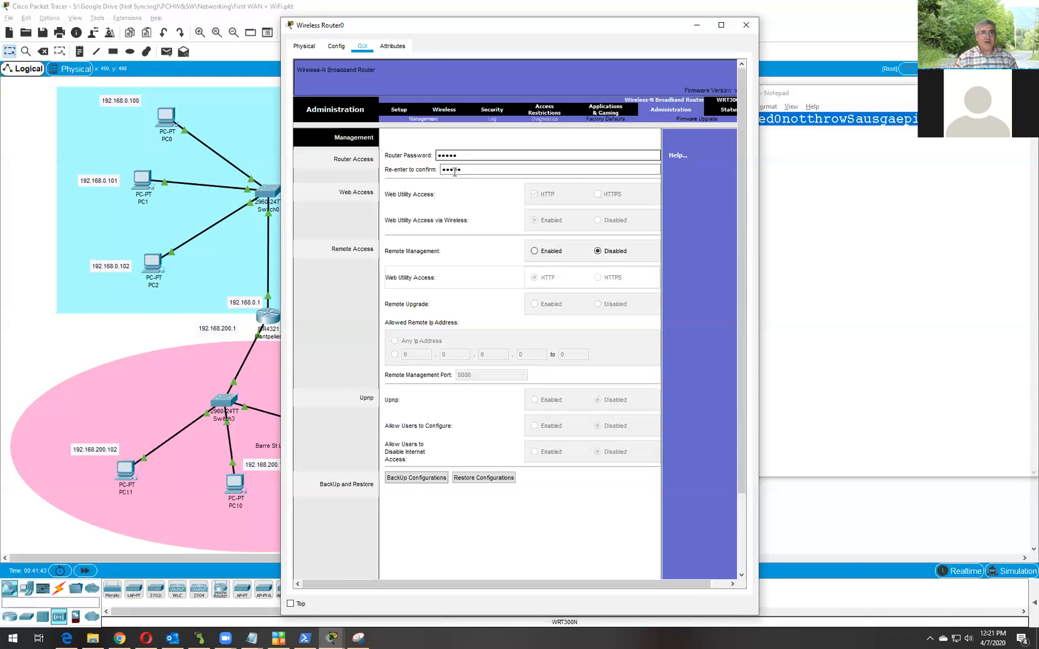
click(465, 172)
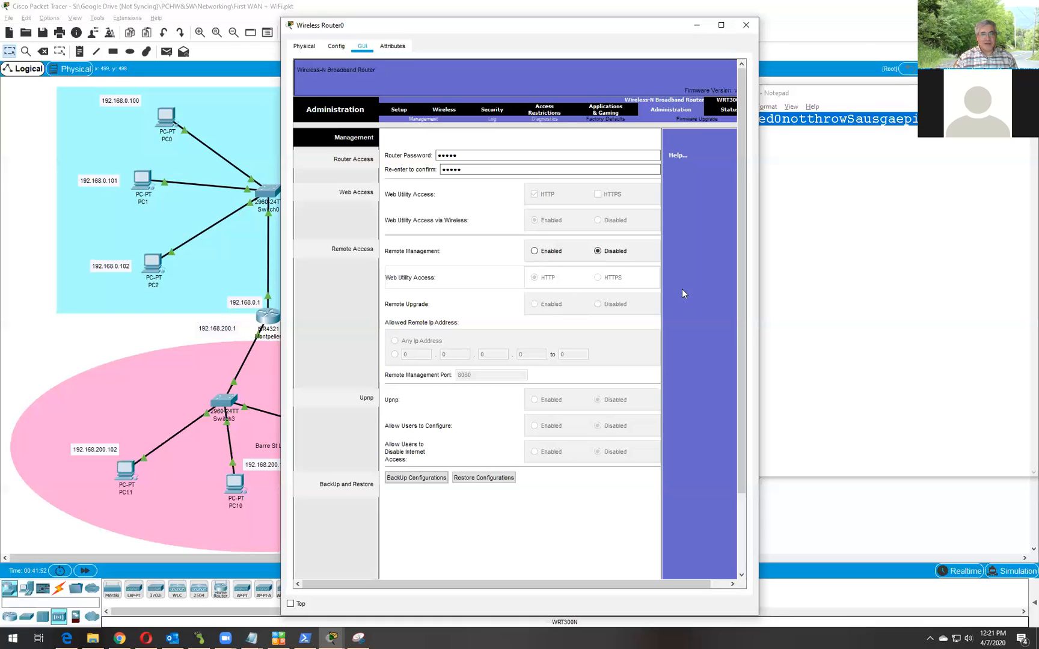
click(471, 152)
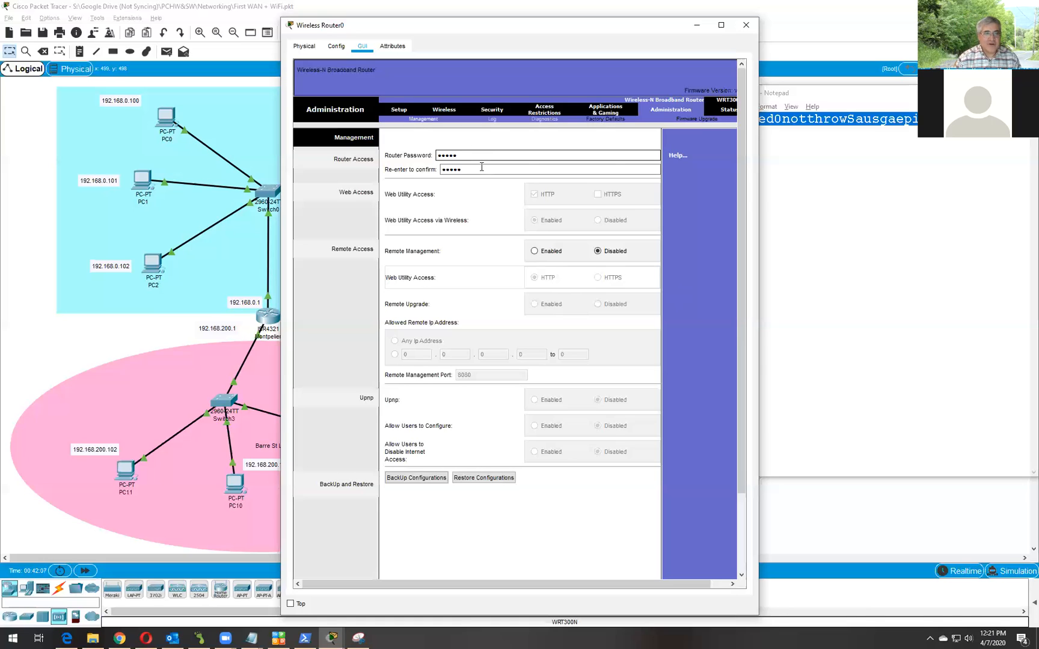
click(462, 155)
drag(461, 155, 430, 161)
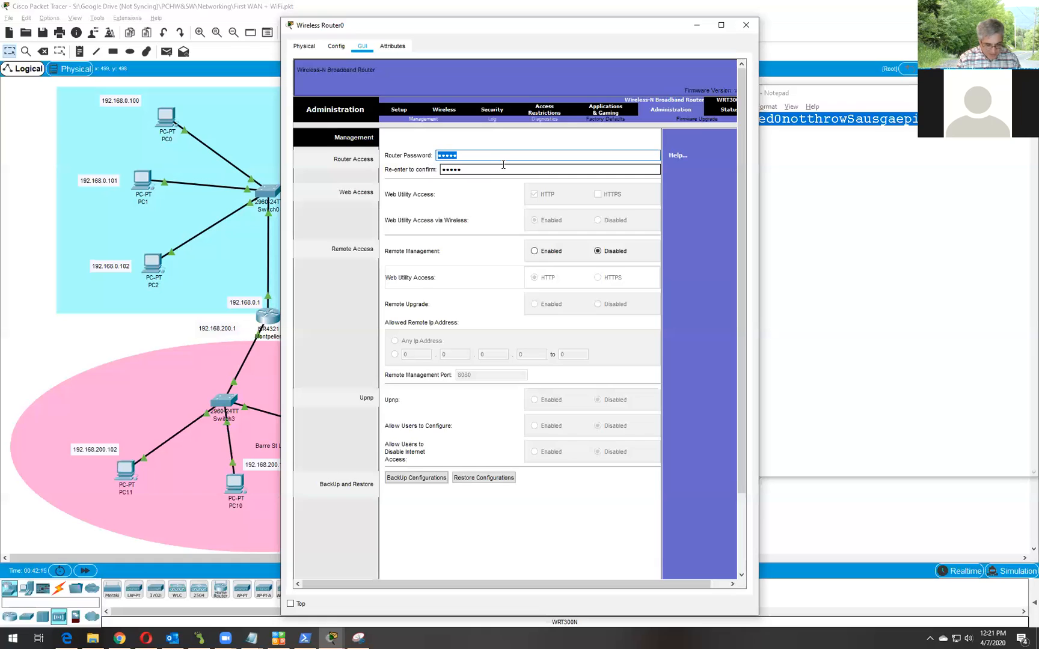
text(c)
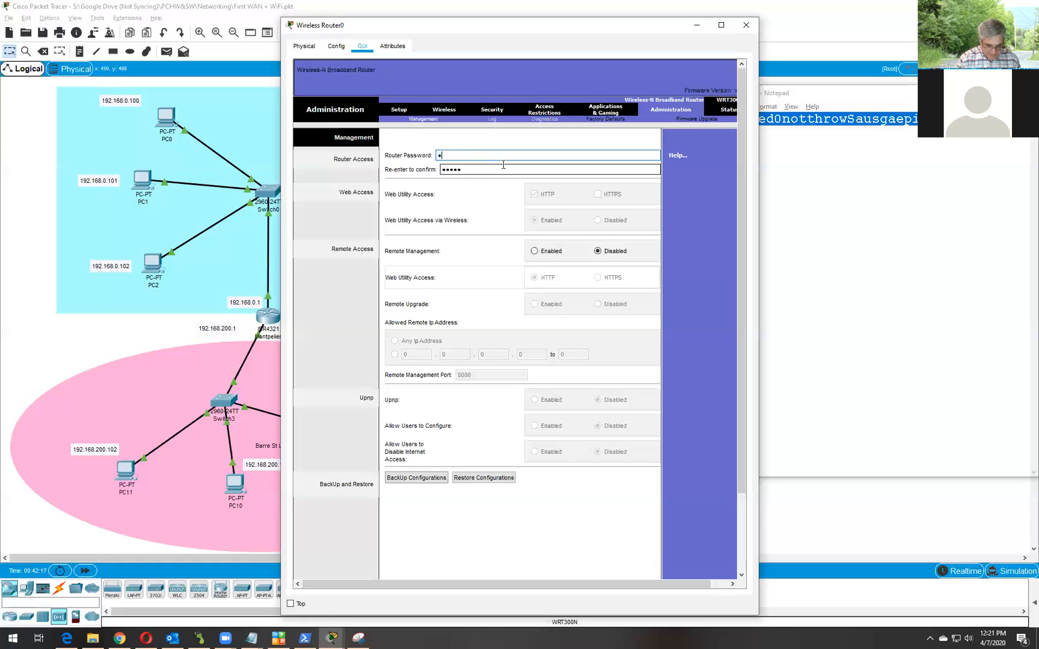
text(•••••••)
key(Tab)
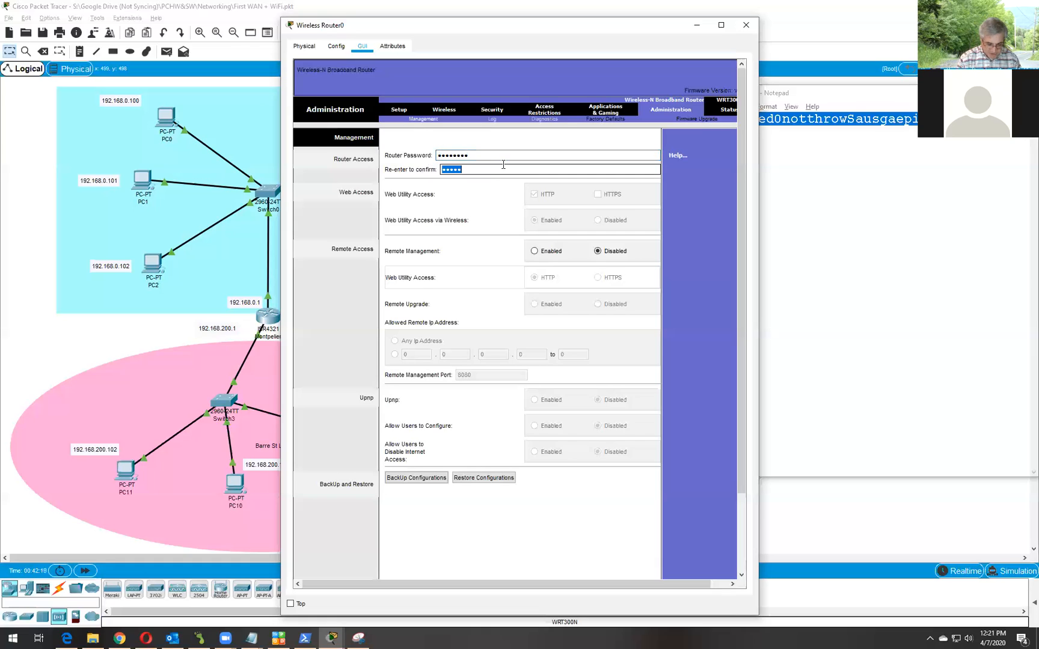
text(cisc)
text(••••)
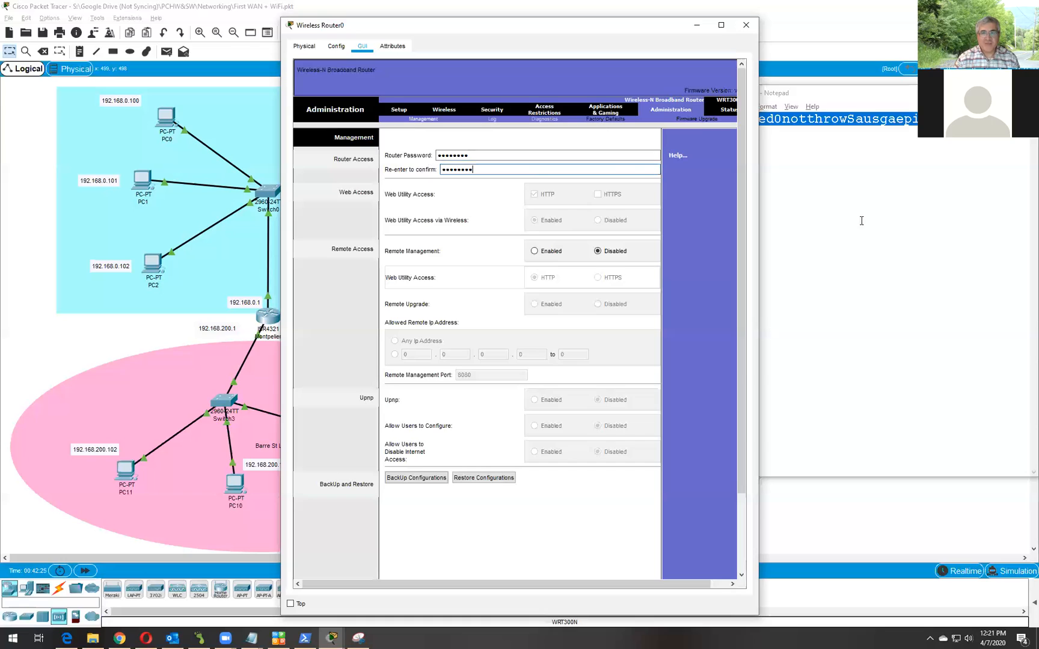
Save the router's administration settings and close the Wireless Router0 configuration window.
click(794, 147)
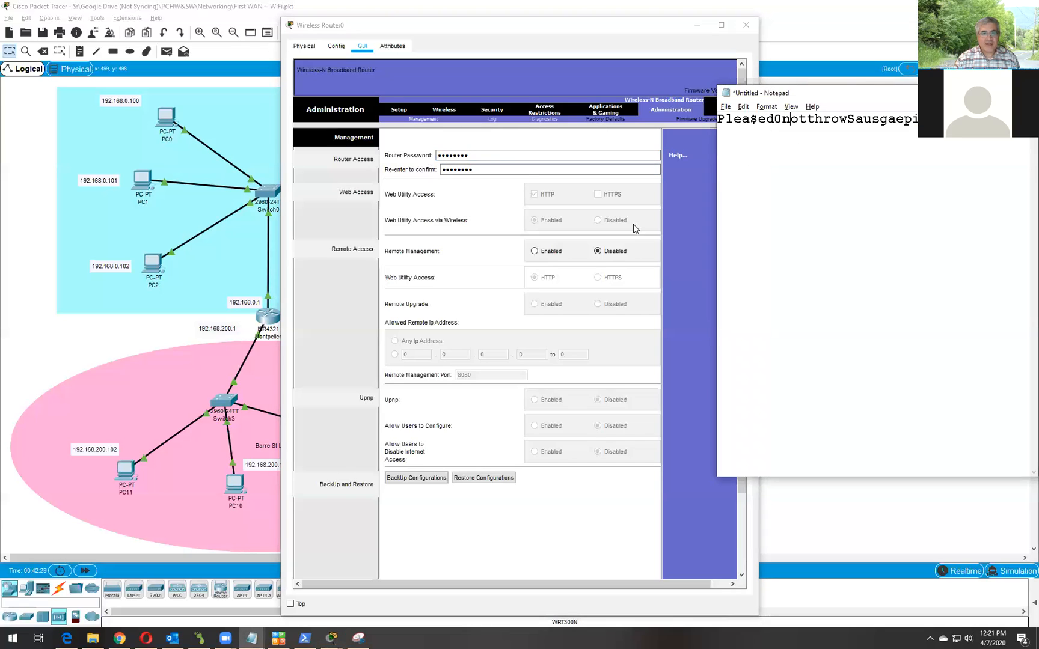
click(517, 168)
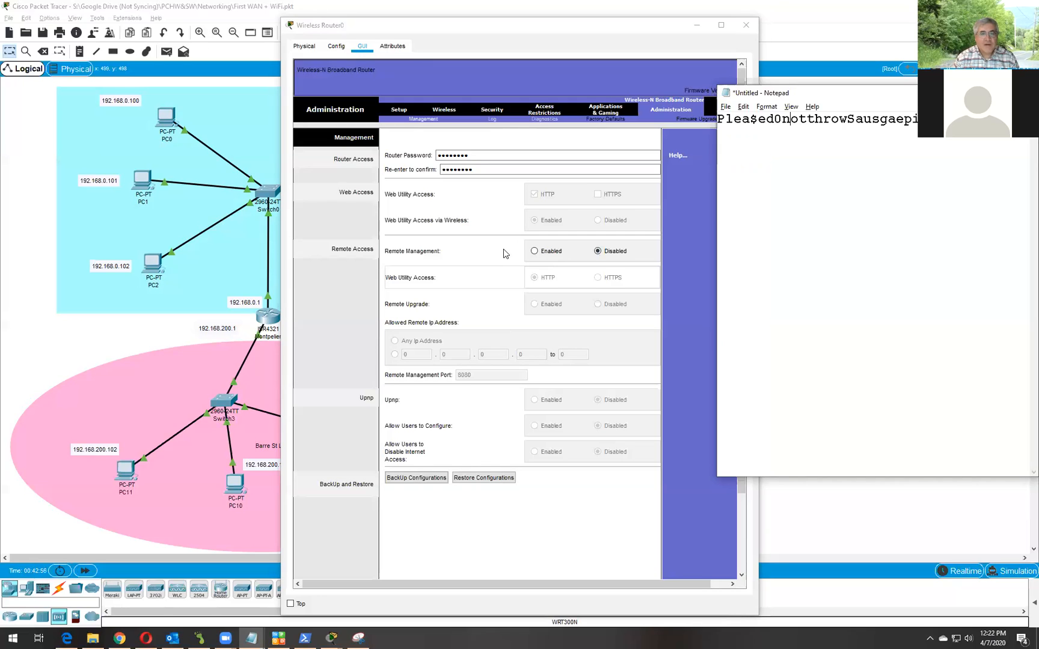
click(693, 269)
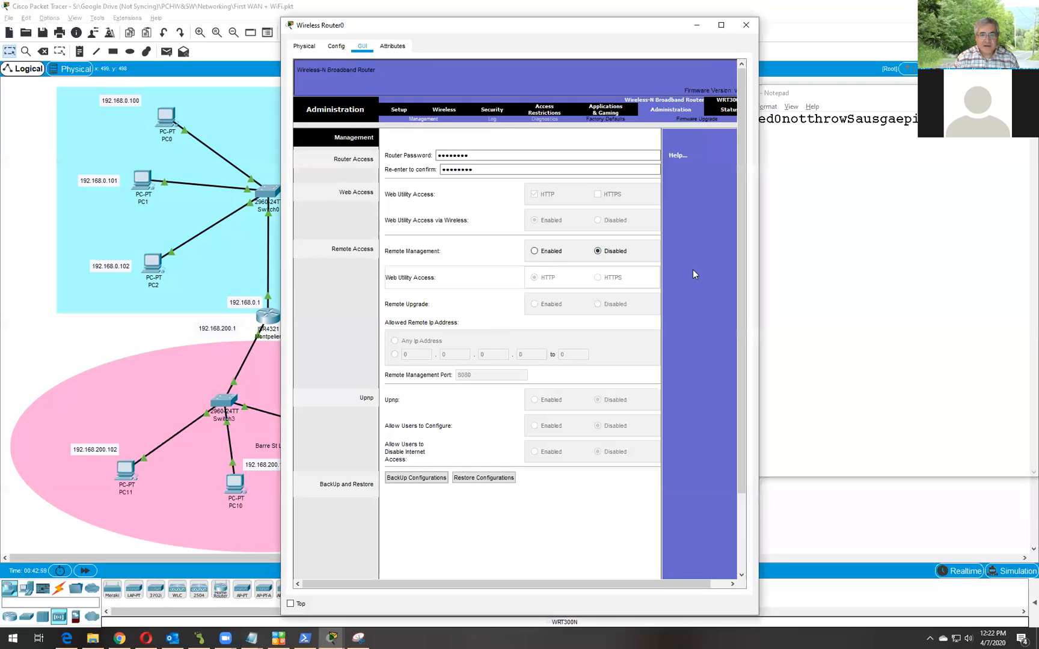
scroll(622, 450, down, 3)
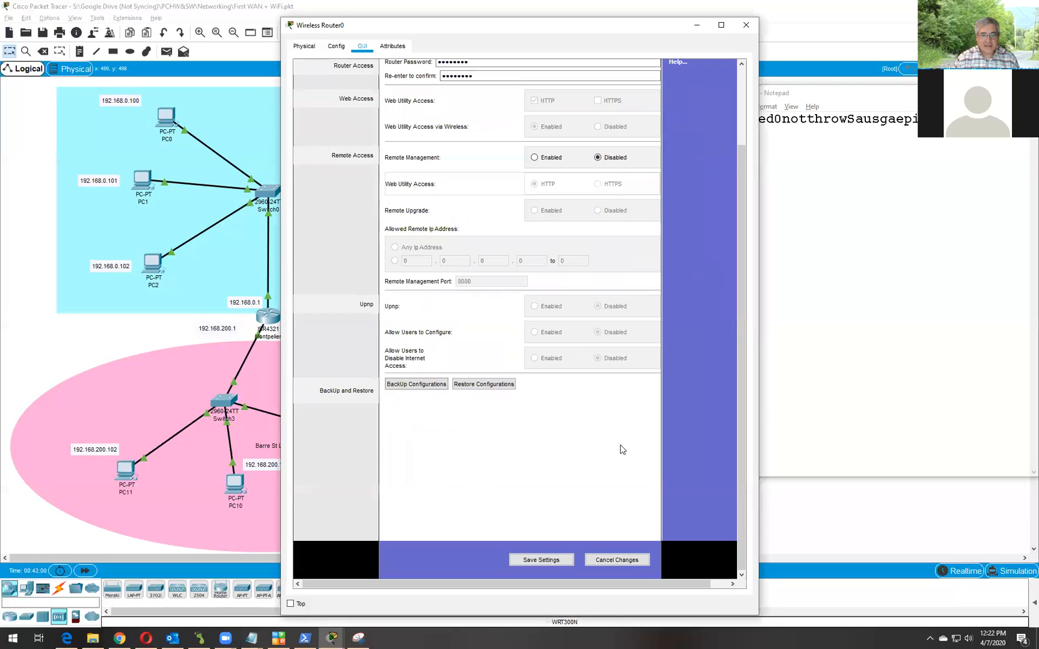
click(555, 560)
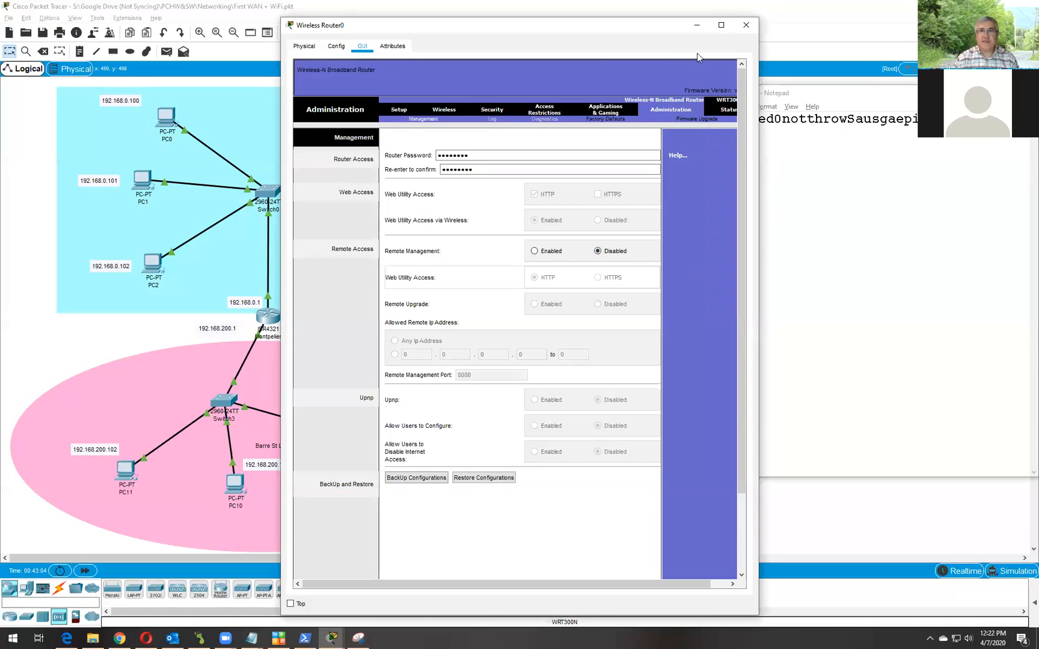
click(748, 27)
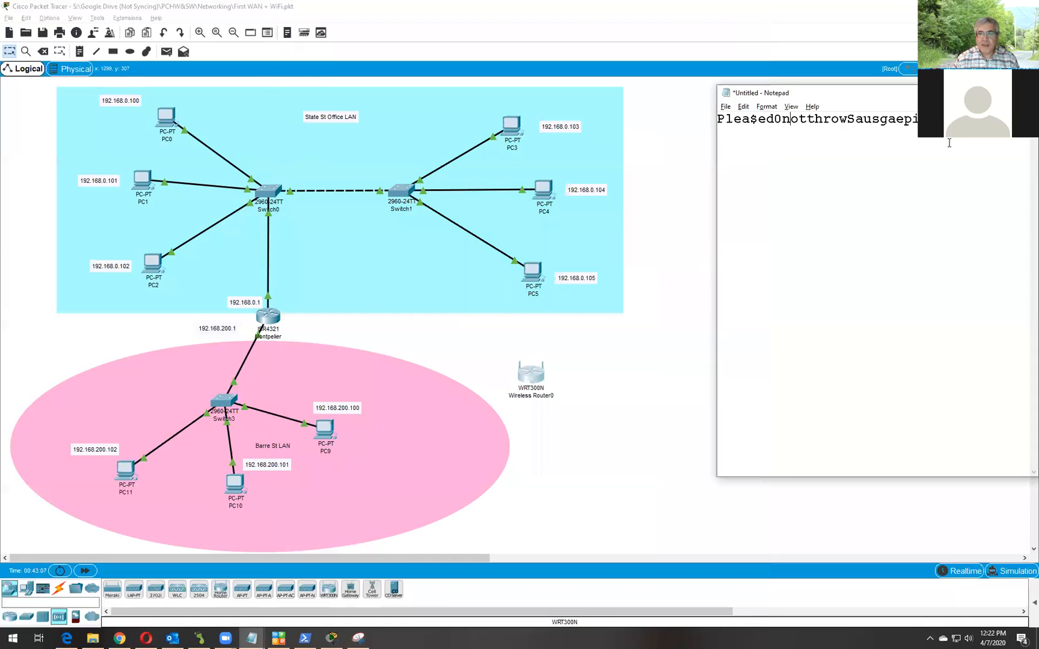
Copy the wireless passphrase from Notepad and place it as a text note beside Wireless Router0 in the Packet Tracer workspace.
drag(962, 120, 718, 120)
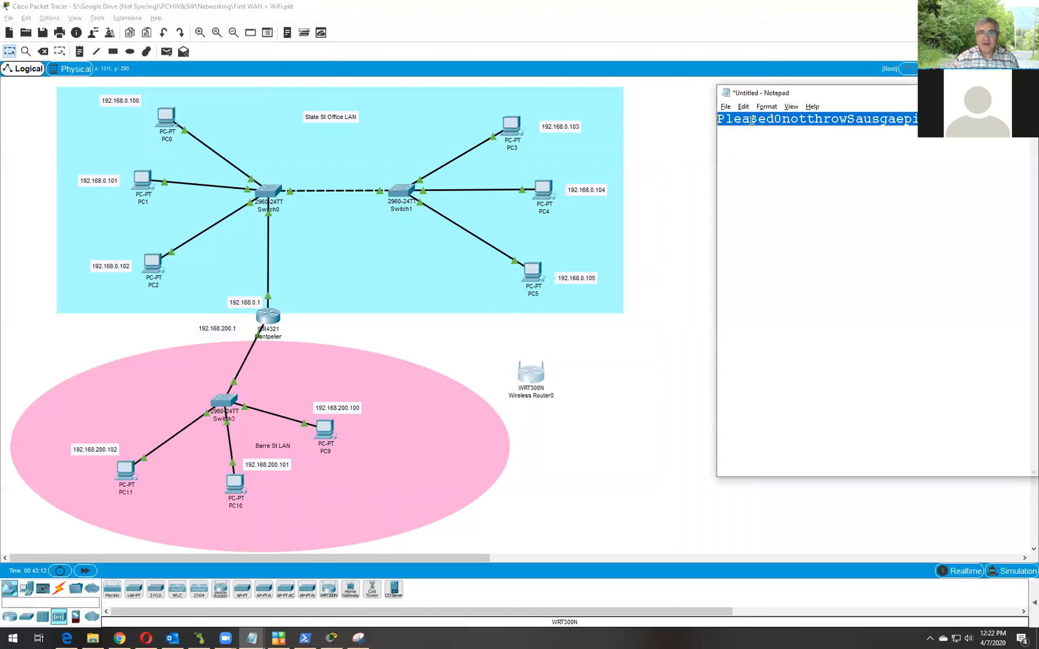
right_click(751, 123)
click(774, 158)
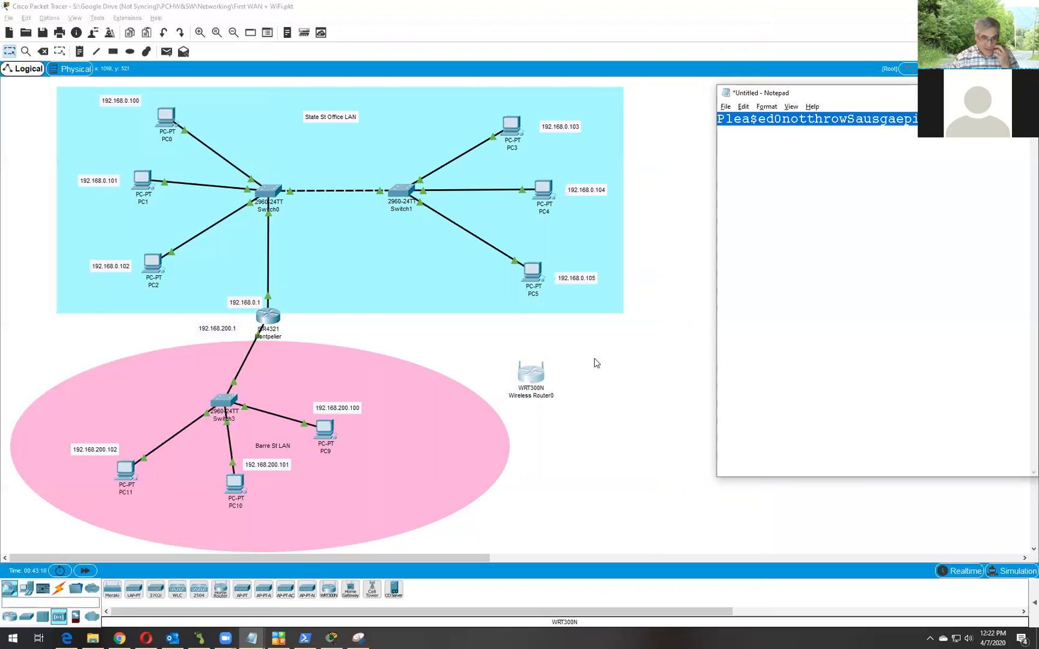
click(80, 52)
click(568, 344)
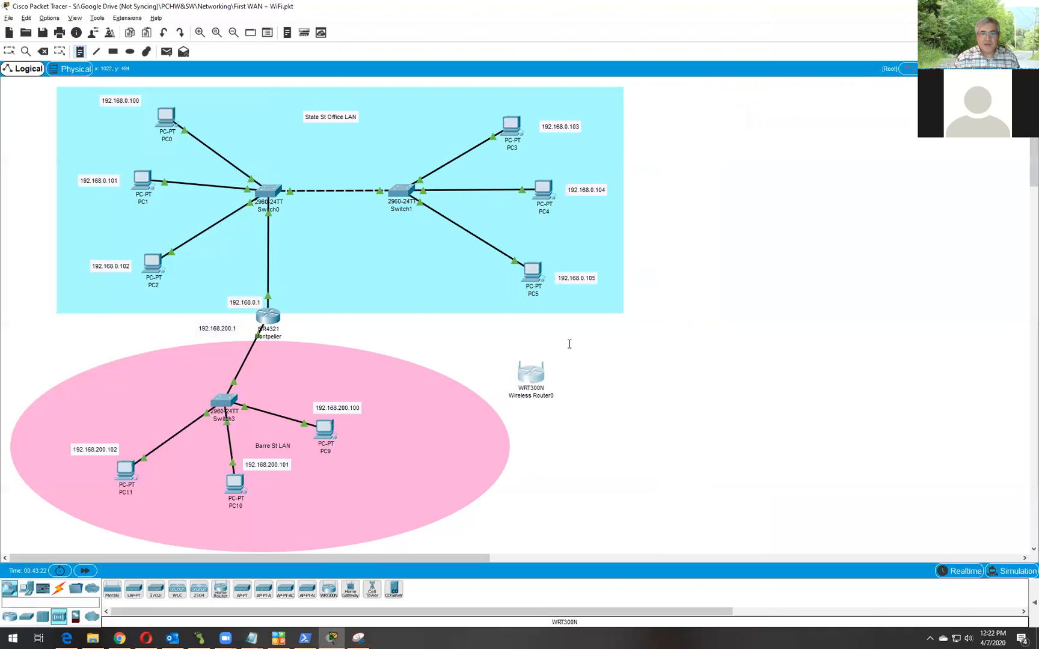
key(ctrl+v)
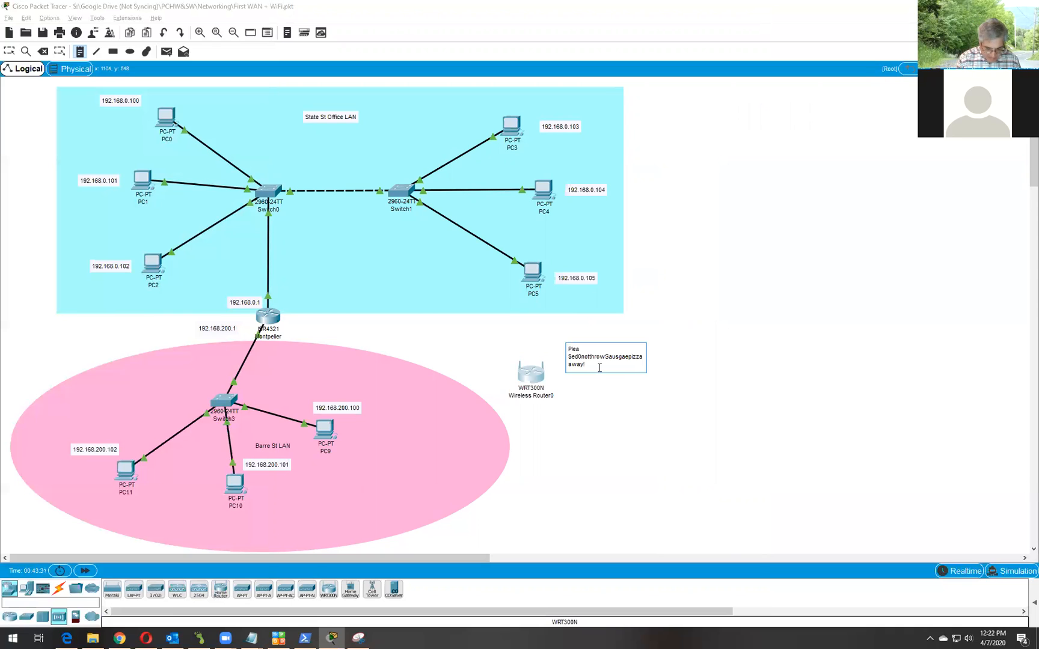
click(670, 409)
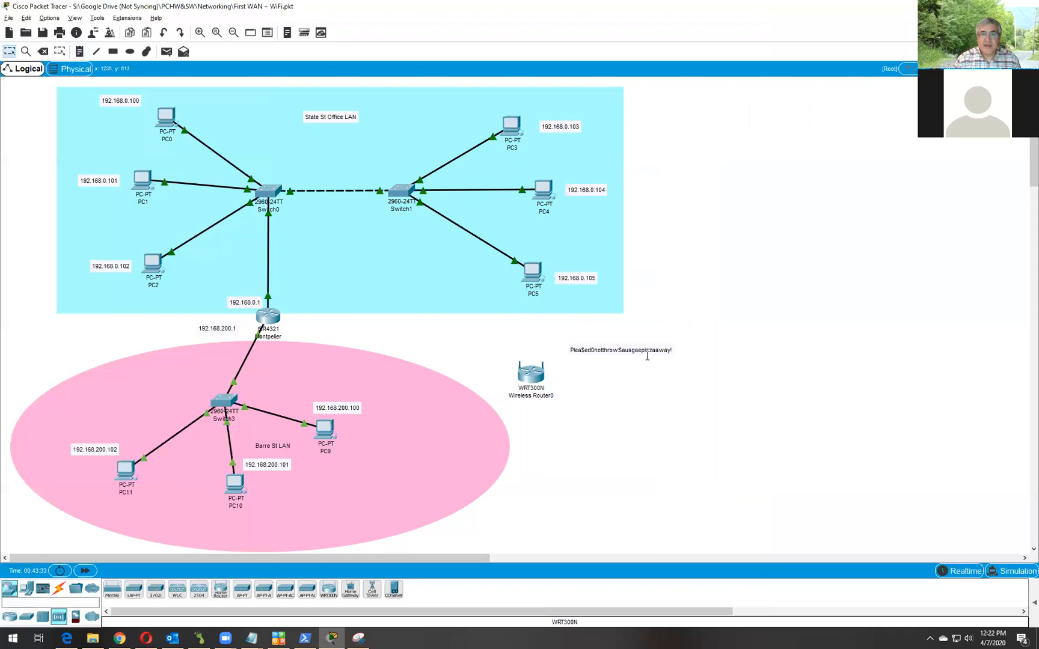
double_click(609, 356)
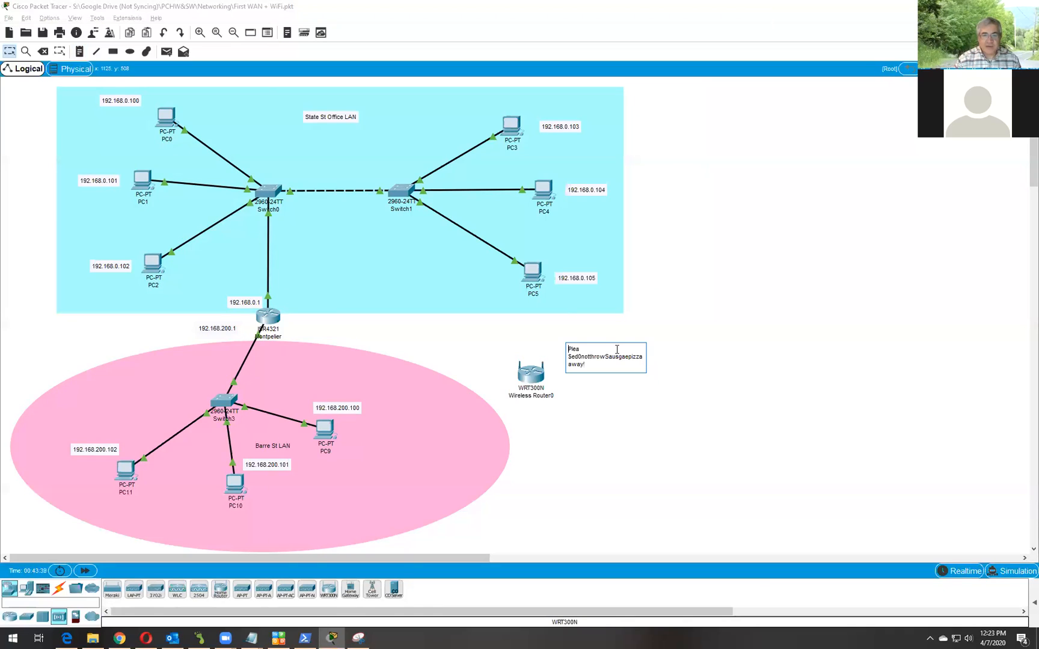
click(548, 370)
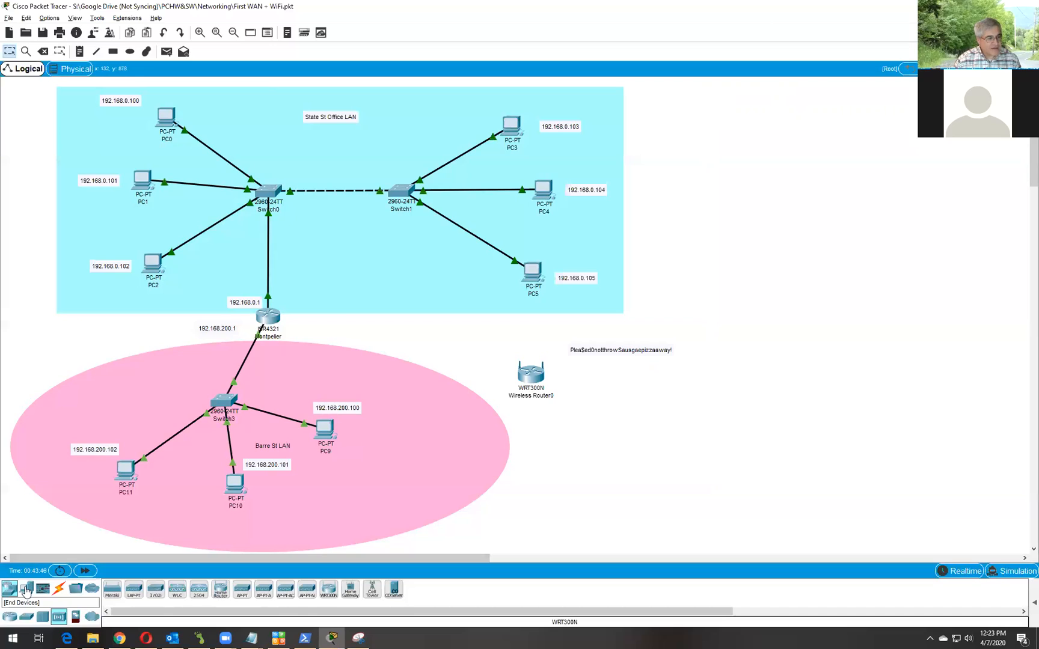
Add a PC, a printer and a laptop to the workspace near Wireless Router0.
click(27, 592)
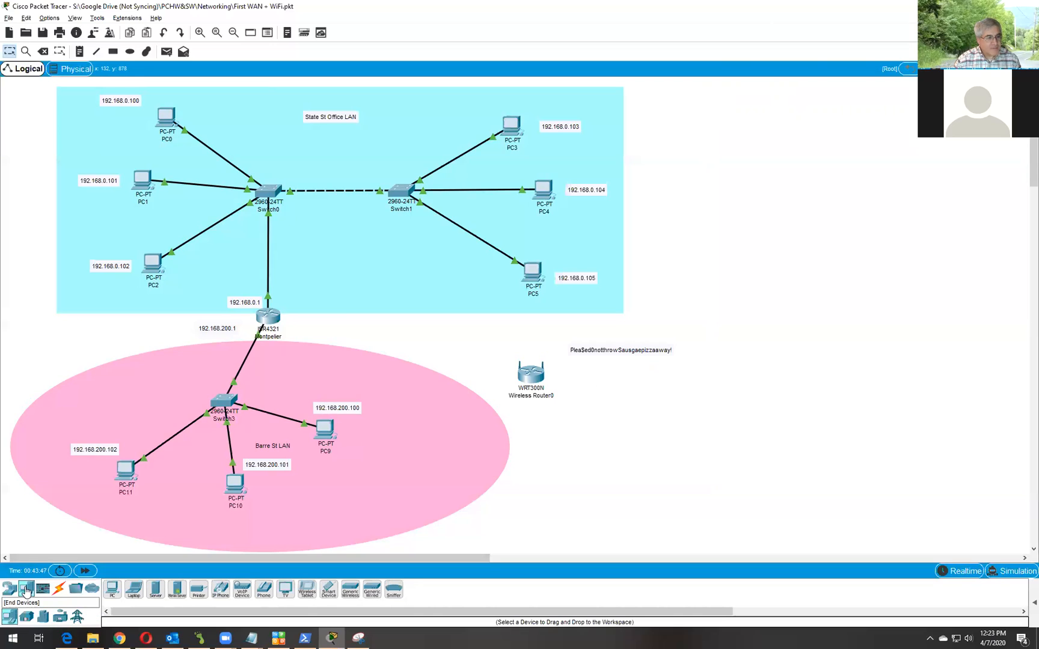
click(116, 593)
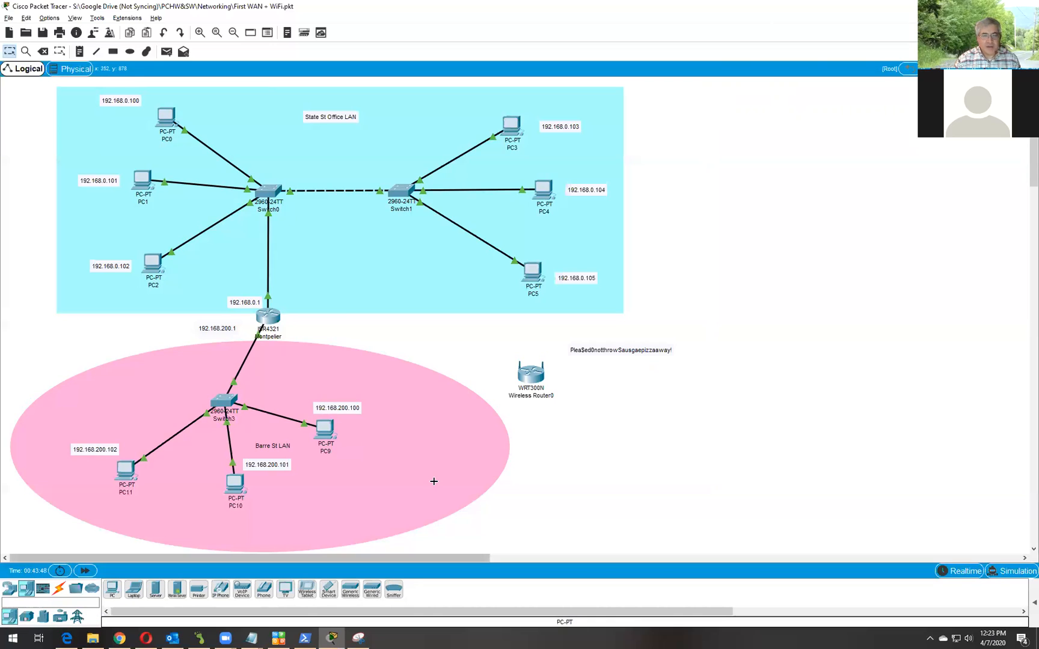
click(541, 474)
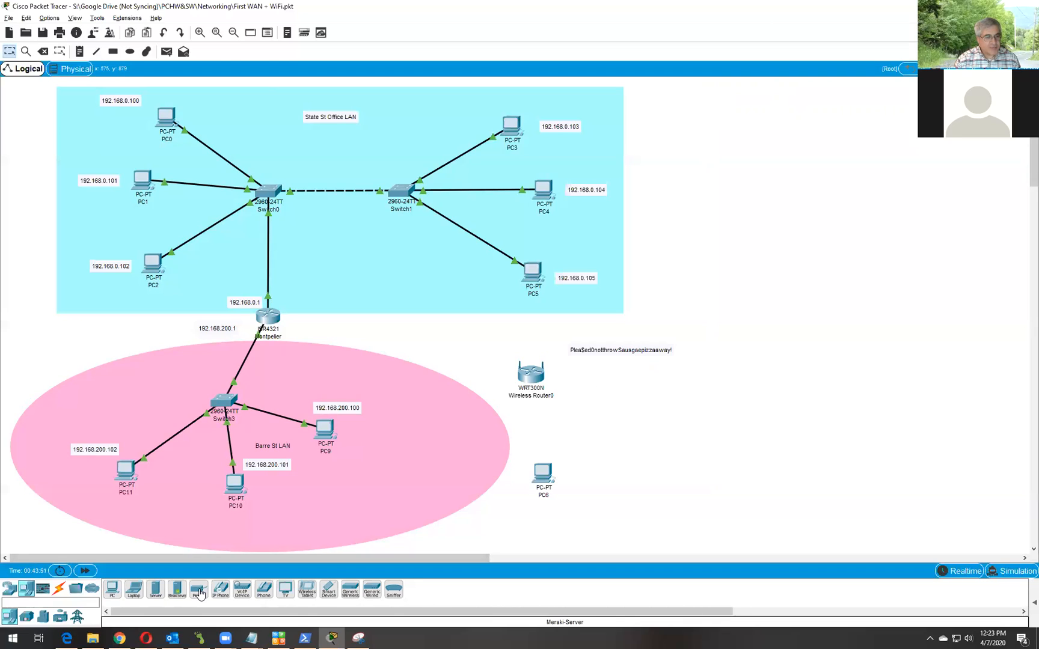
click(199, 589)
click(620, 446)
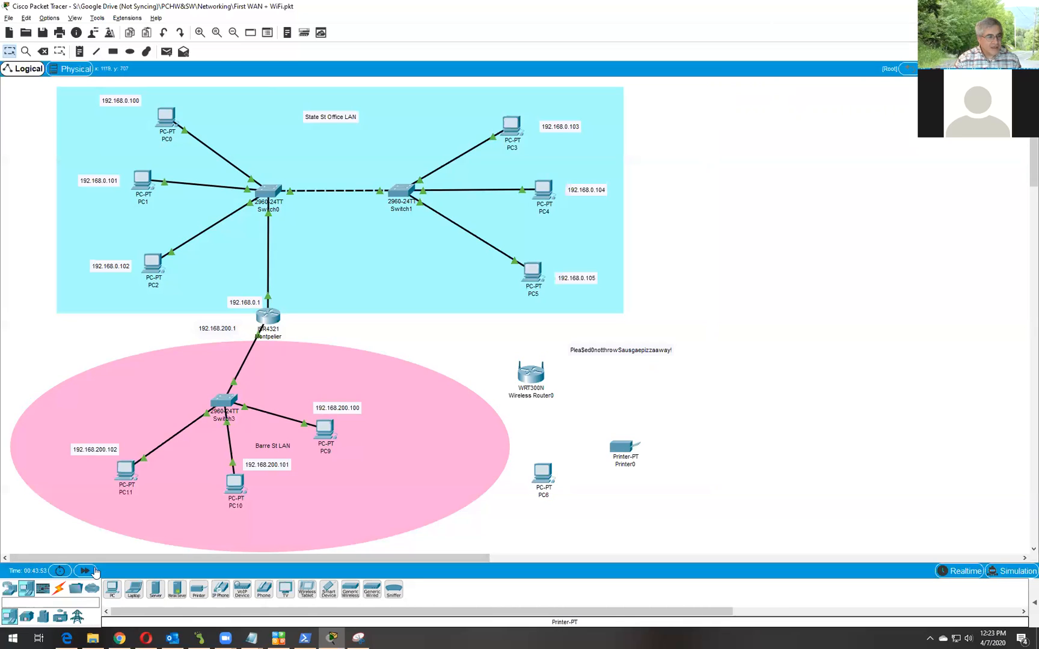
click(134, 595)
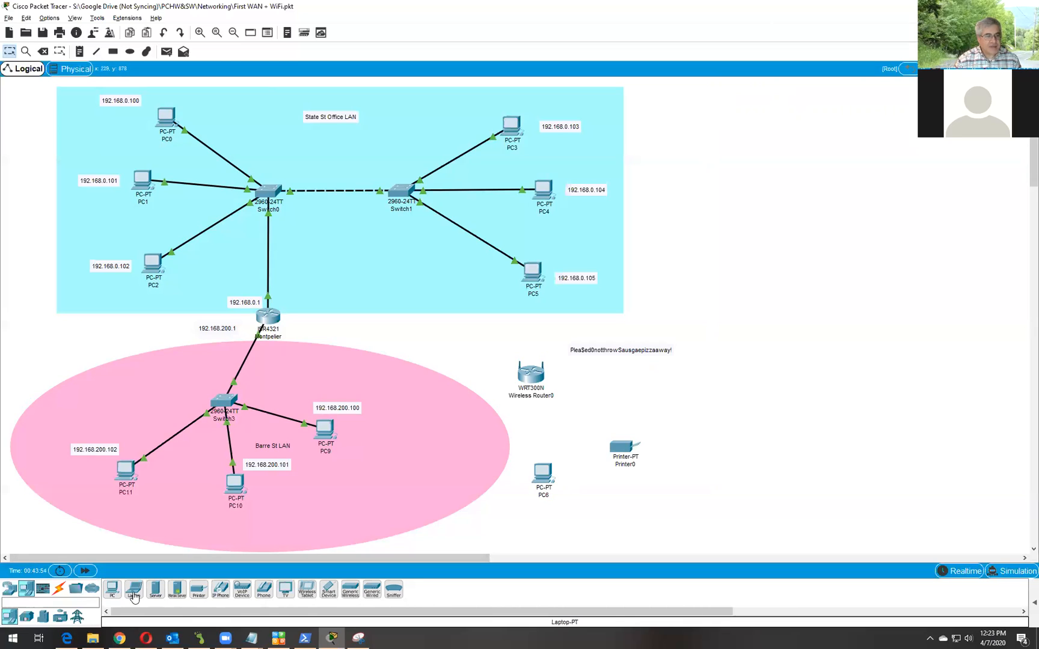
click(651, 382)
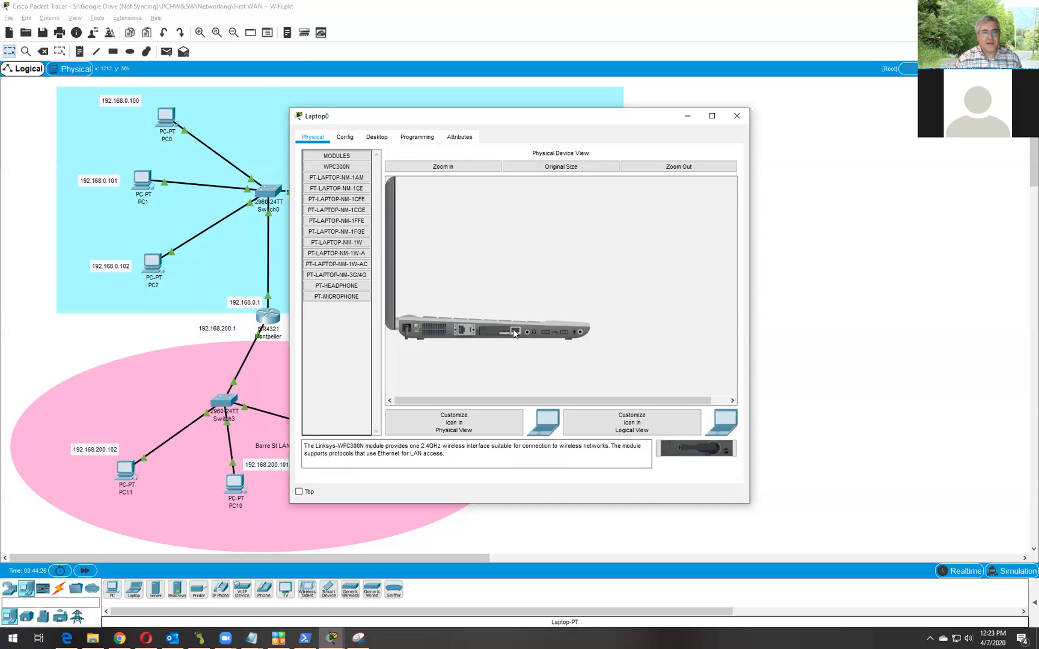
Replace Laptop0's built-in network module with the WPC300N wireless module.
drag(515, 332, 334, 319)
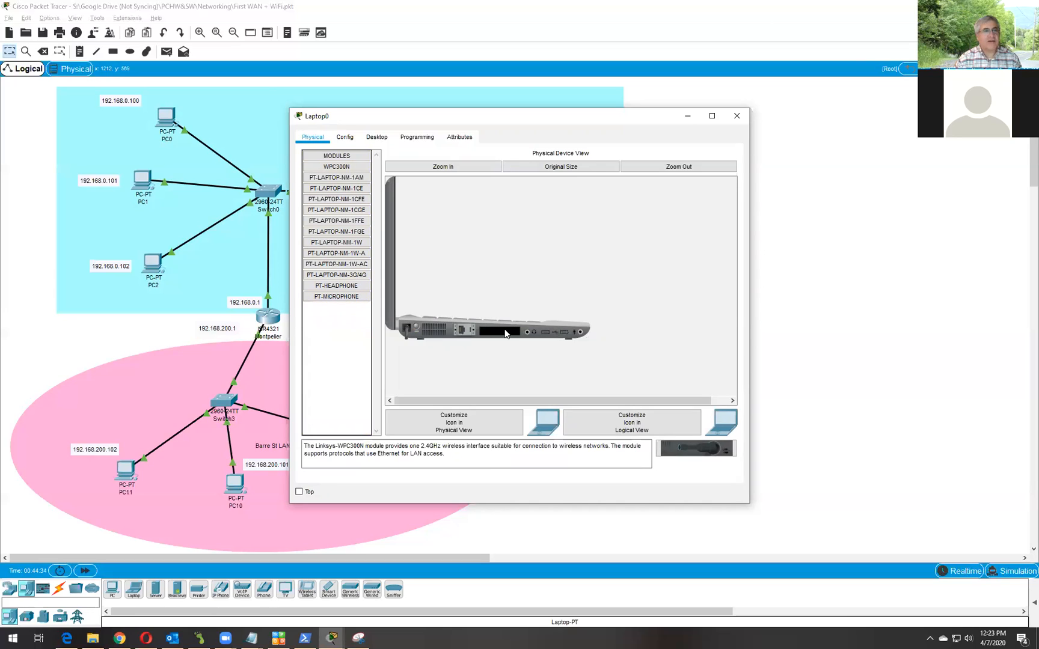
click(334, 168)
drag(335, 170, 499, 337)
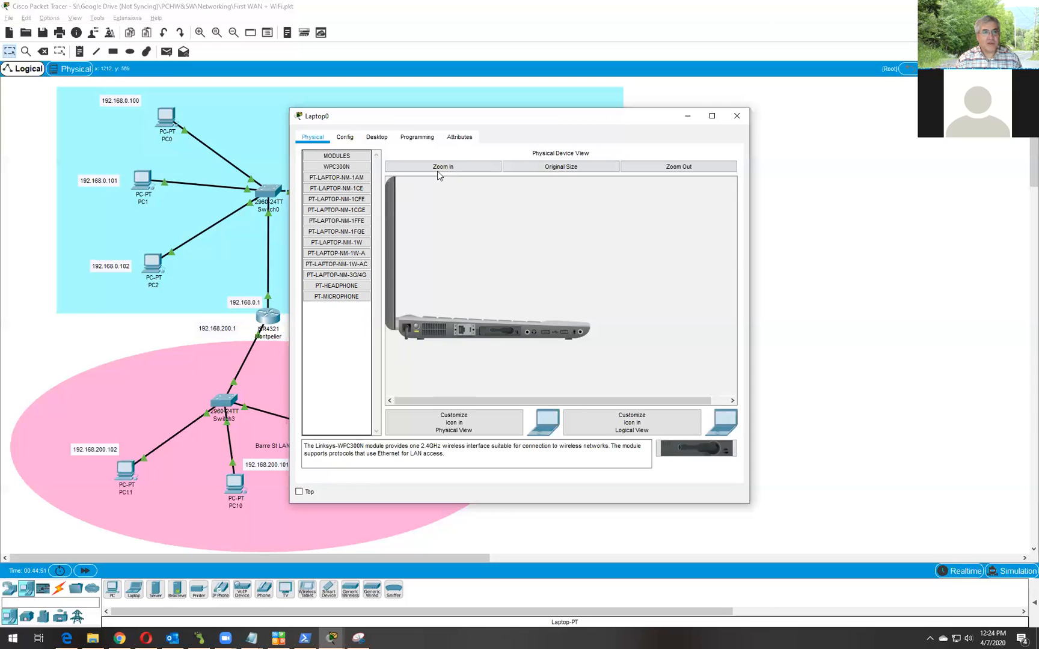
Open Laptop0's PC Wireless utility and list the wireless networks available for connection.
click(385, 139)
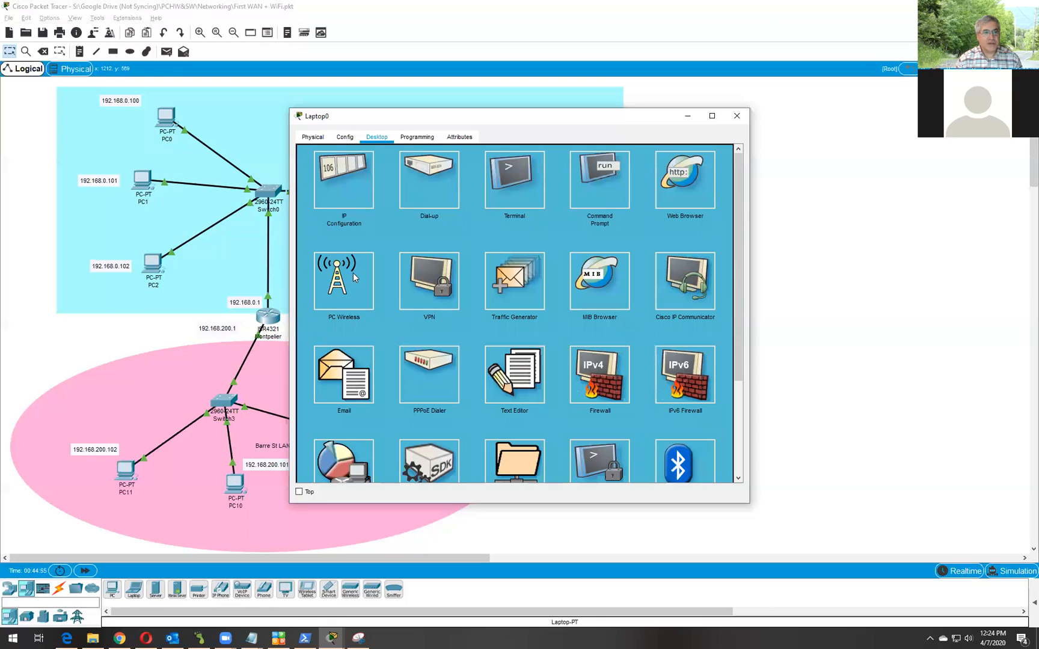
click(345, 288)
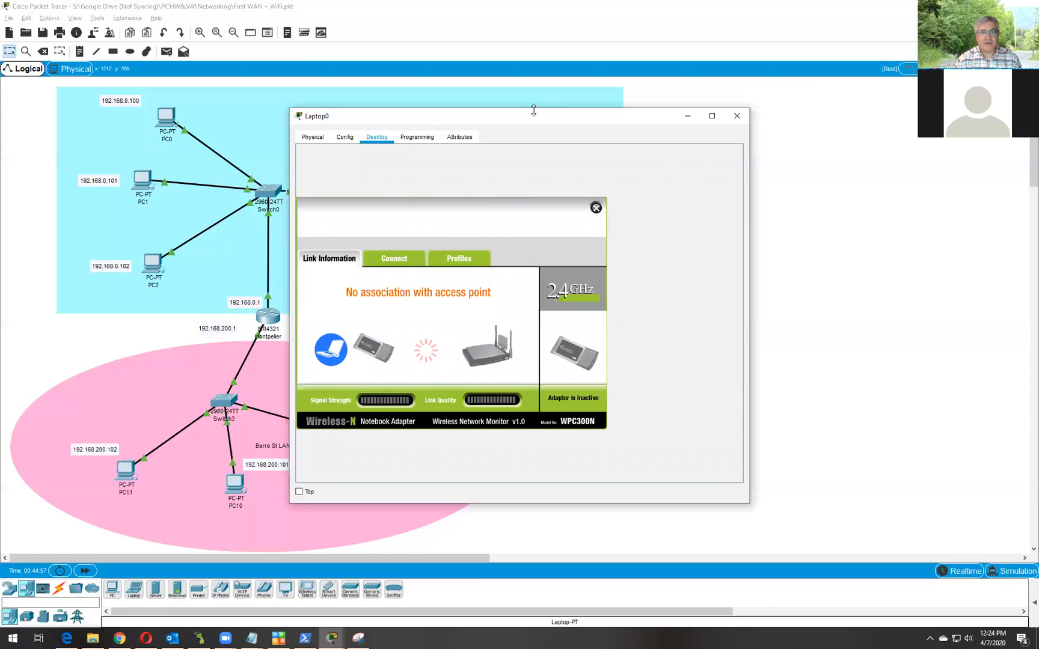
drag(534, 110, 601, 63)
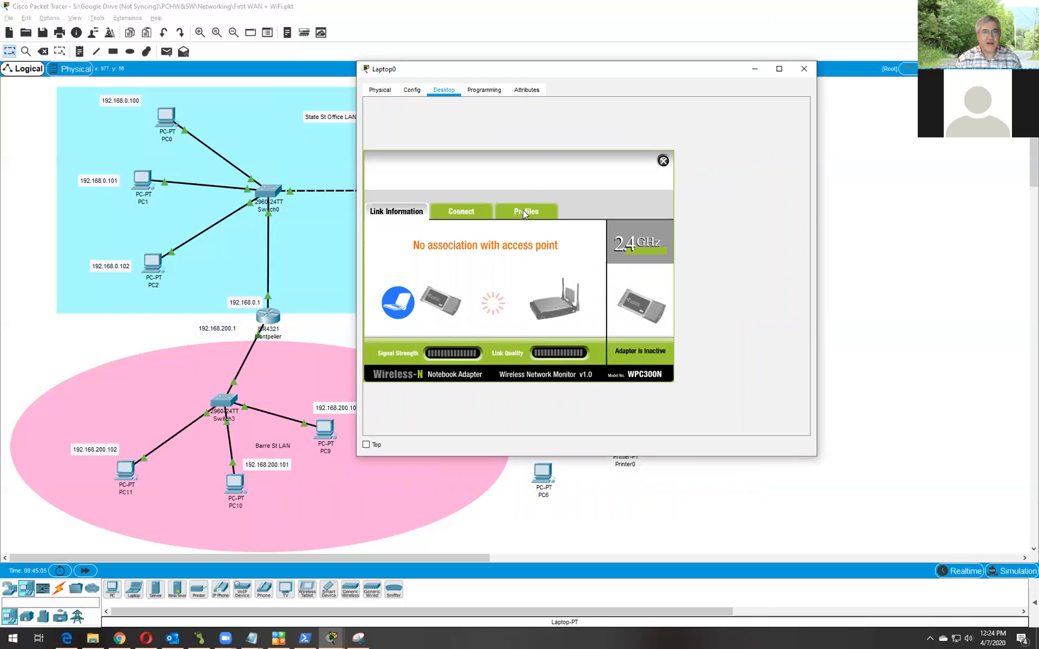
click(458, 215)
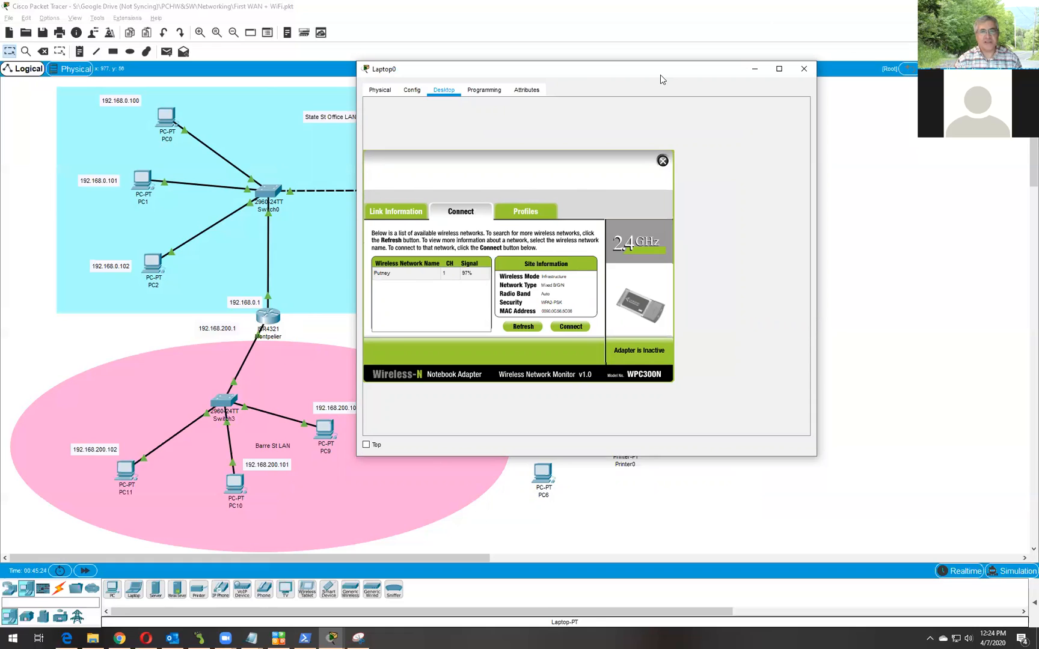
Move Laptop0 far away from Wireless Router0 and return it to its place above the printer.
drag(660, 75, 404, 89)
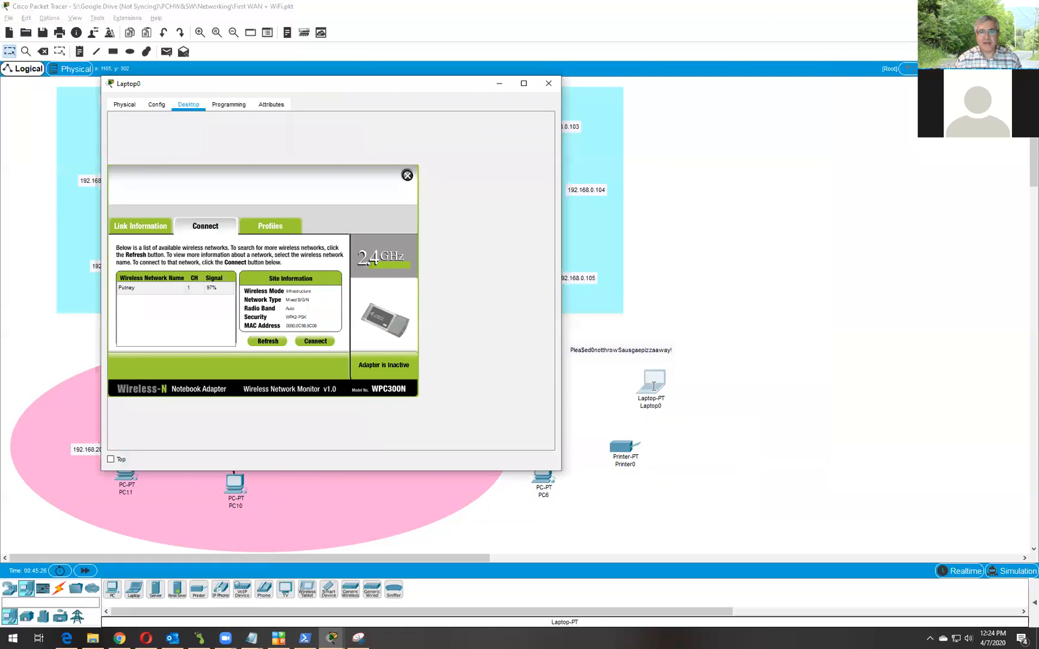
drag(652, 386, 984, 155)
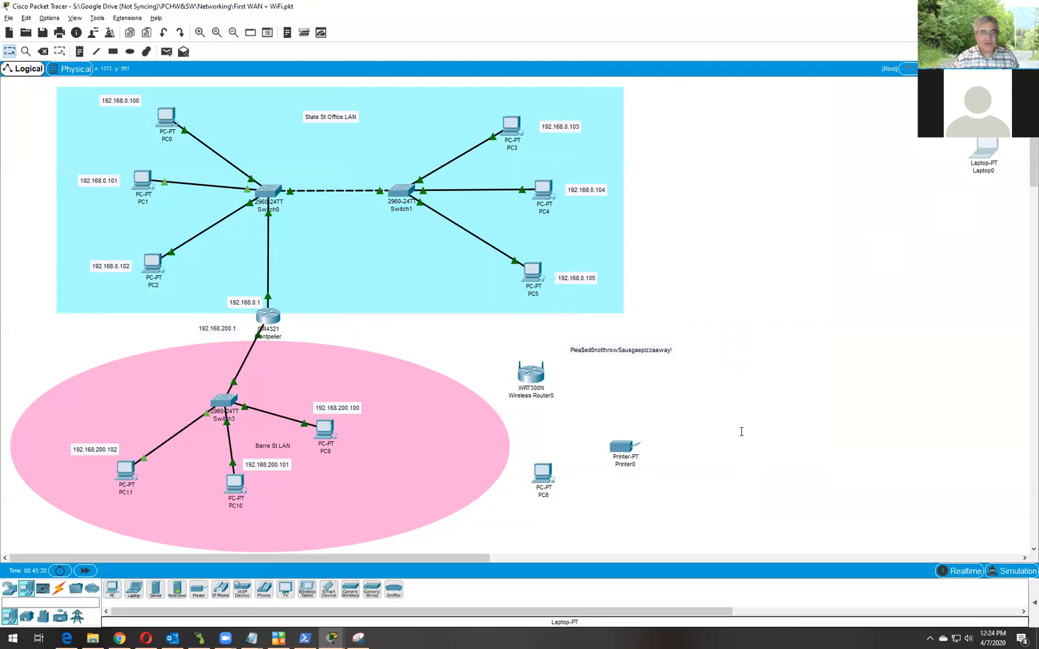
key(alt+Tab)
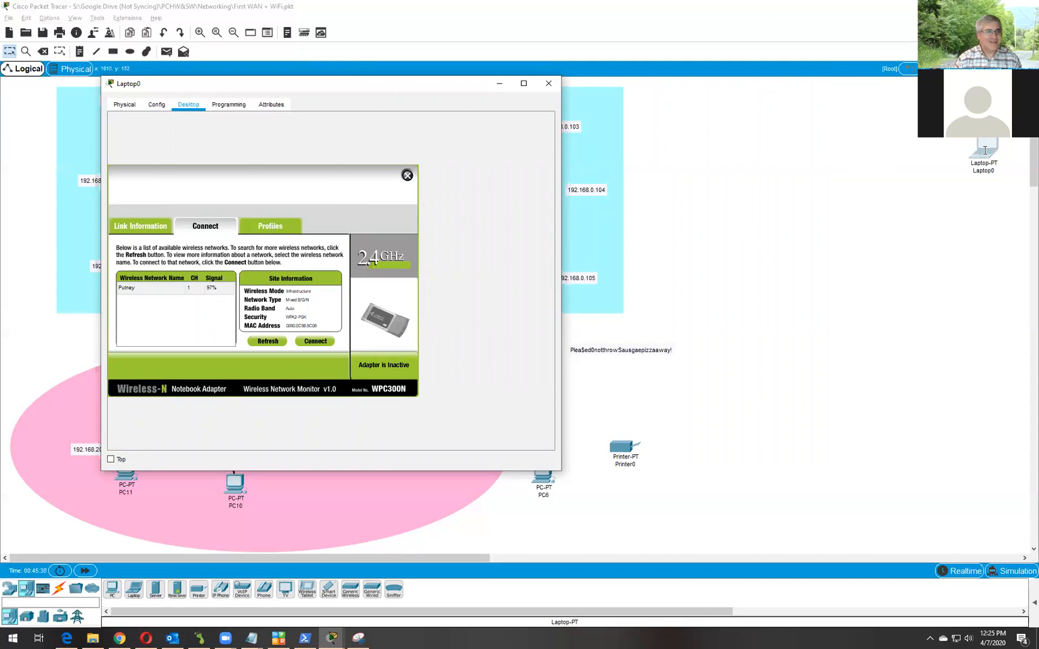
drag(968, 165, 633, 385)
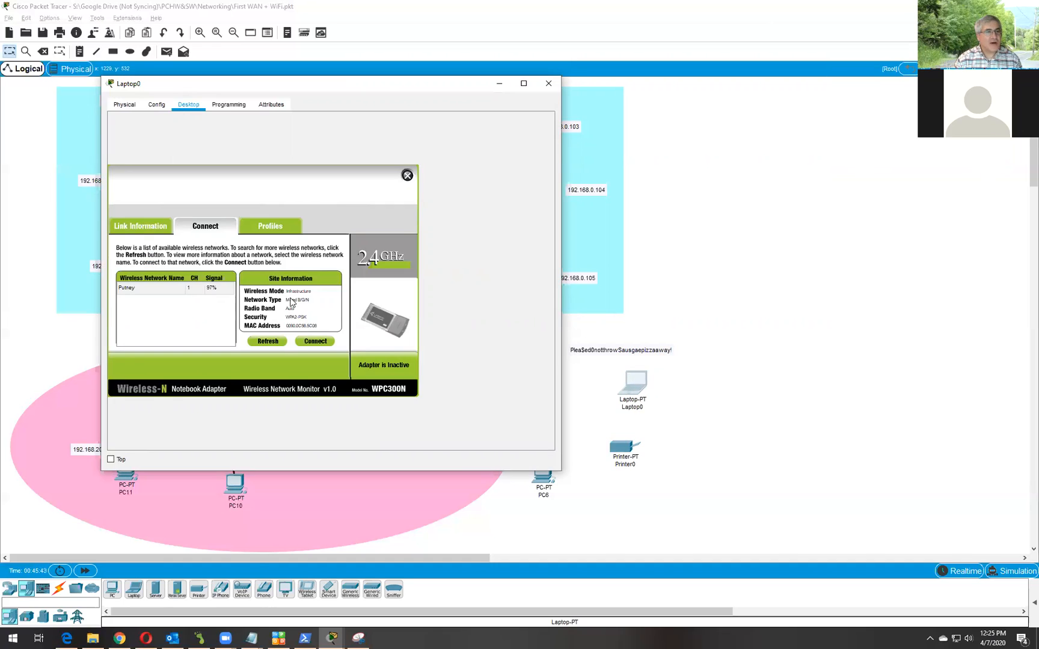
Connect Laptop0 to the Putney wireless network with WPA2-Personal, pasting the pre-shared key, and close its window.
click(309, 343)
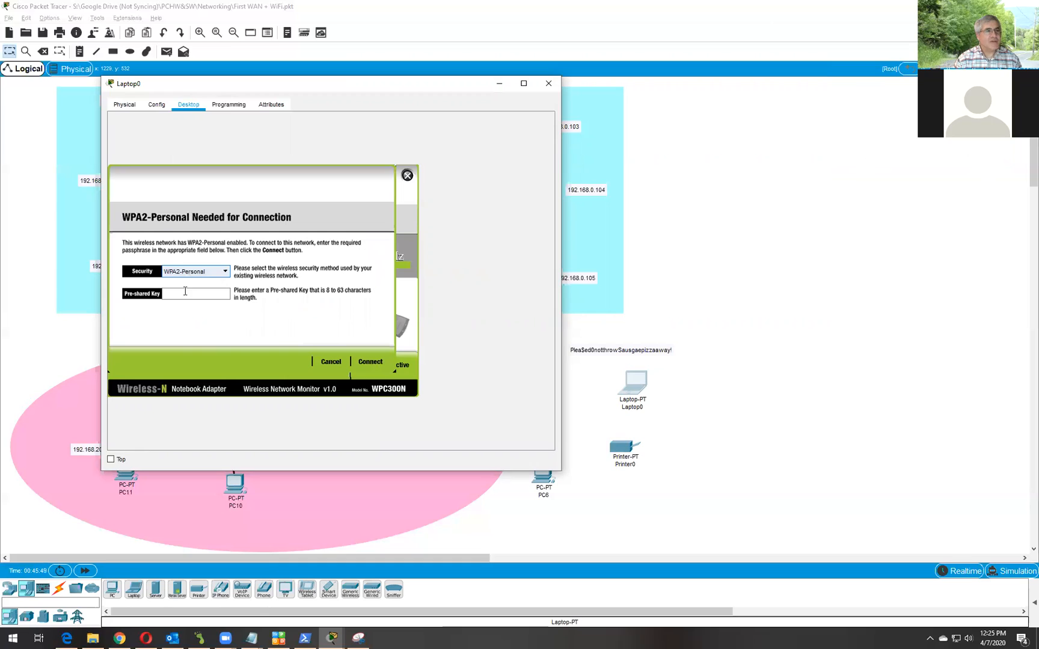
click(186, 294)
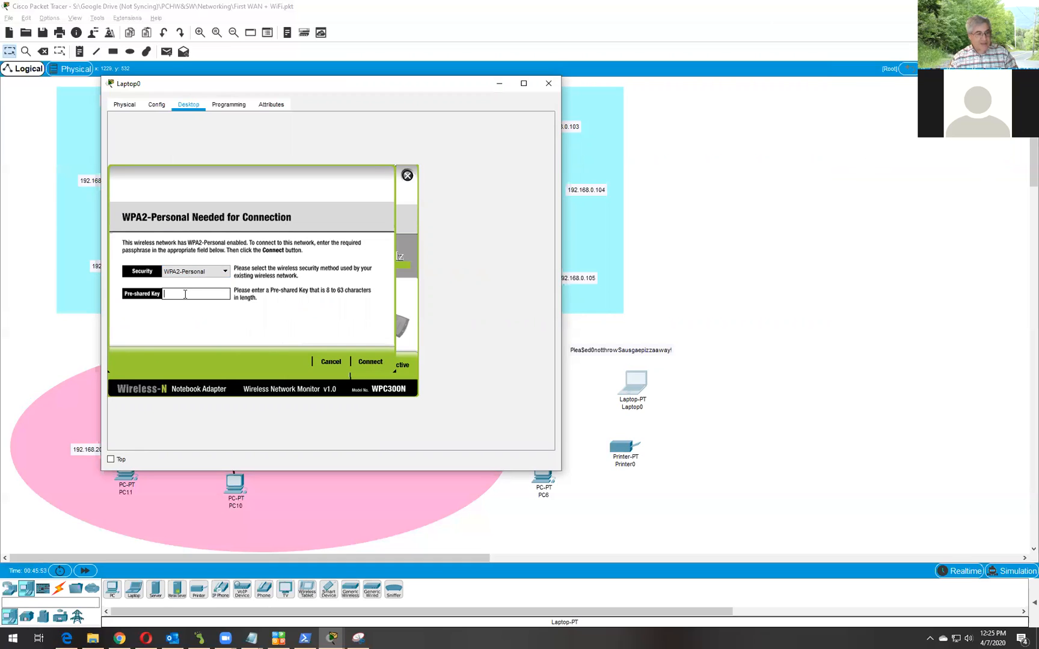
key(ctrl+v)
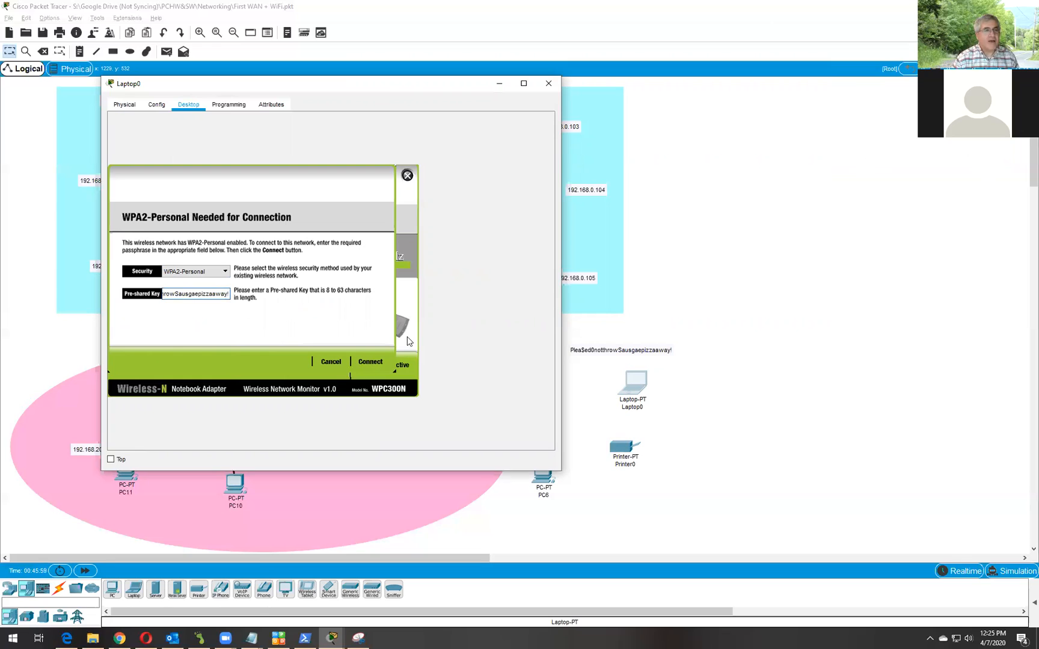
click(371, 362)
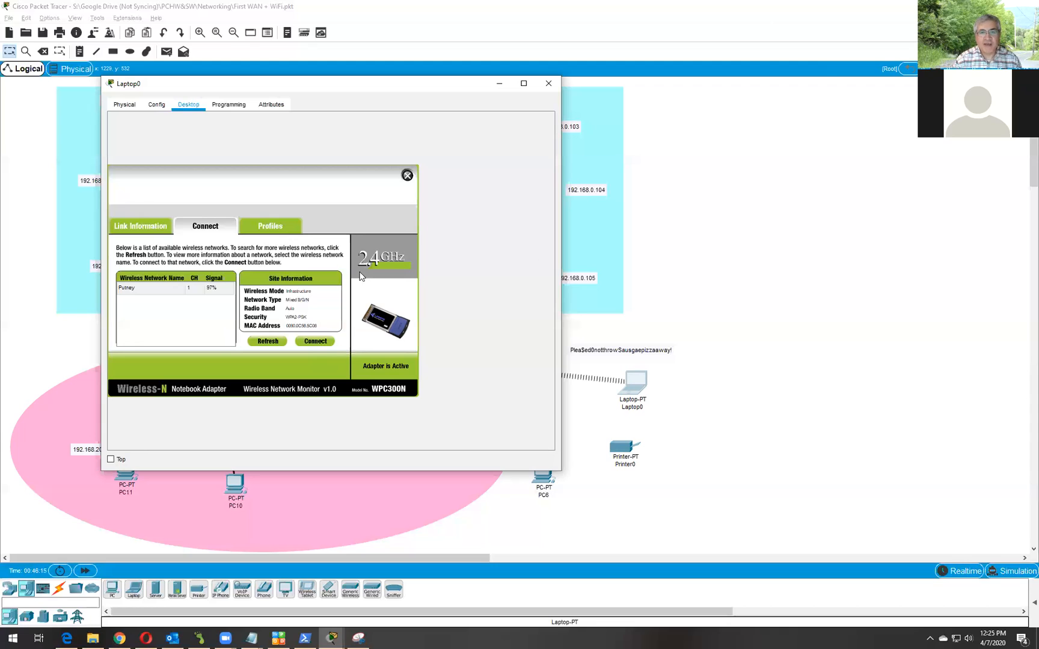
click(548, 86)
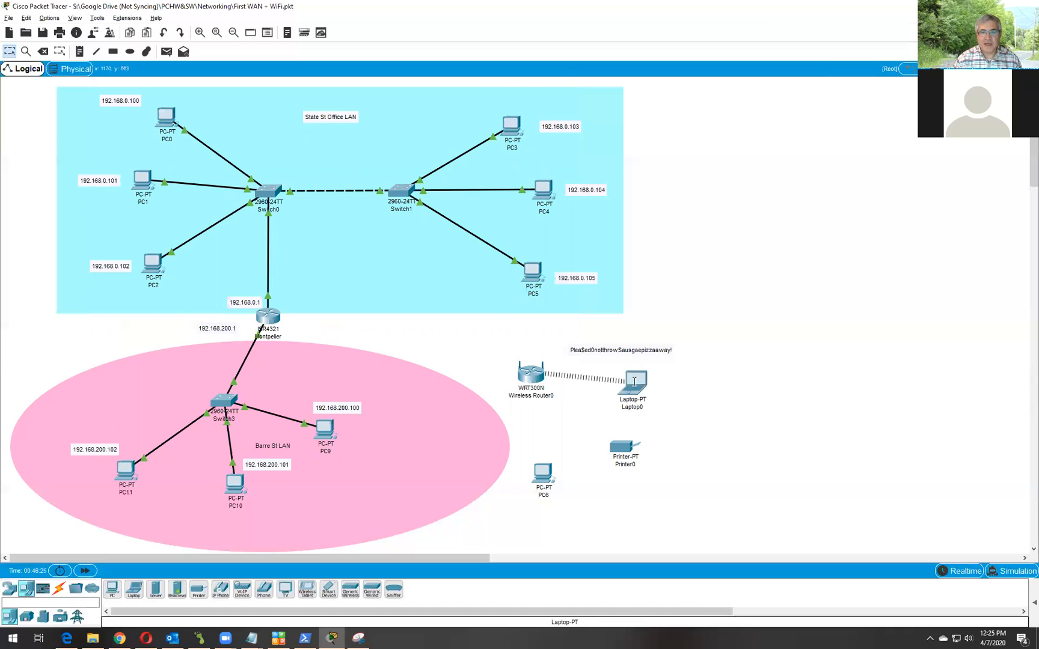
mouse_move(635, 381)
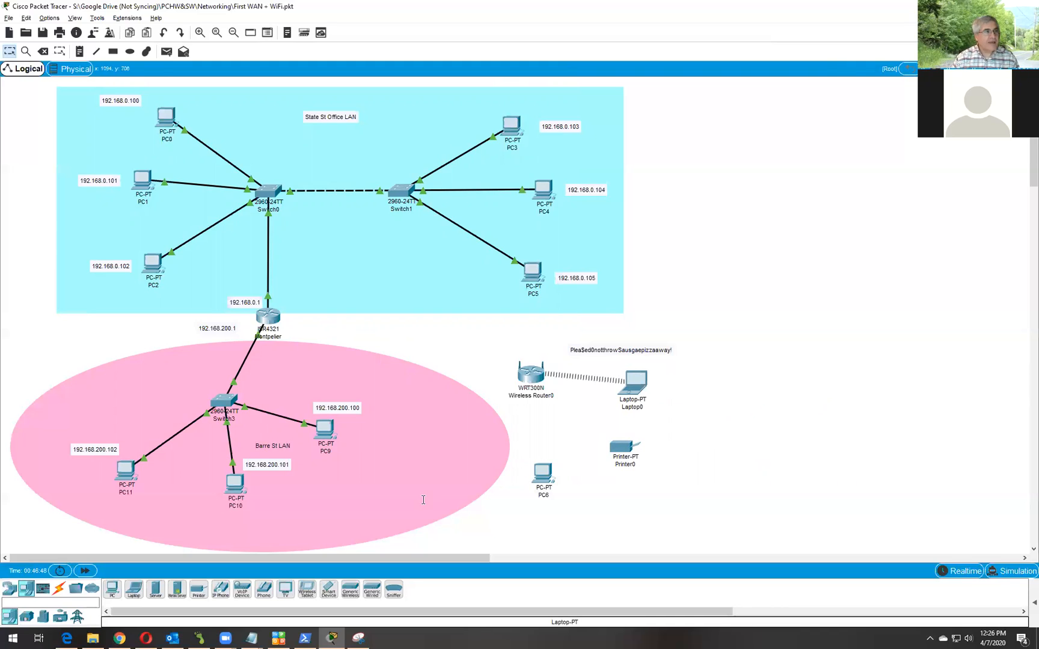
Place a text note reading 192.168.100.1 just above Wireless Router0.
click(43, 52)
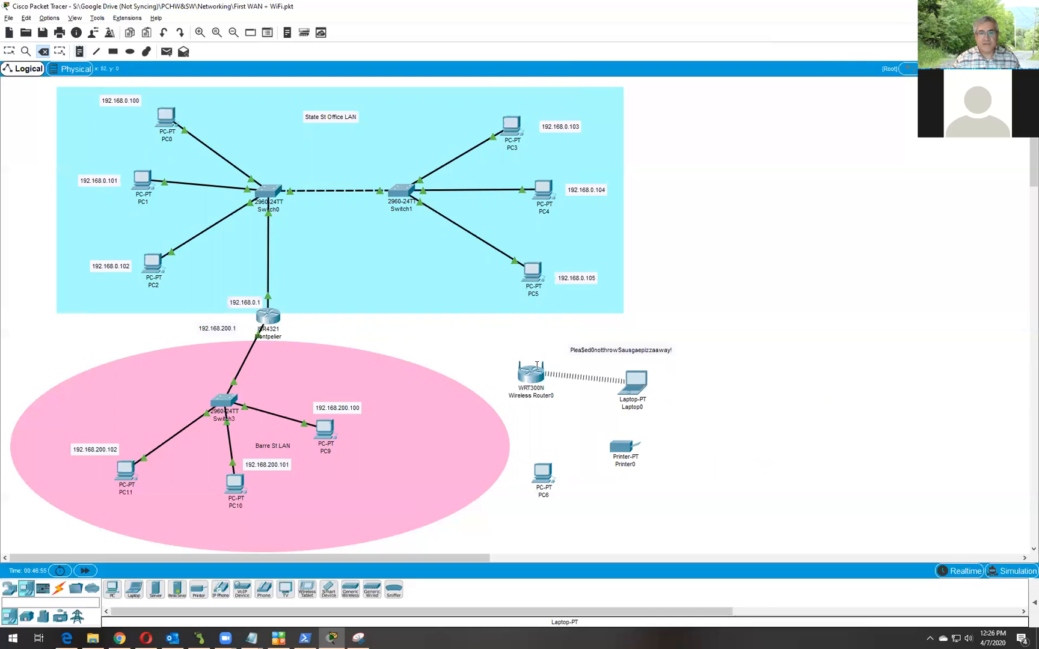
click(526, 341)
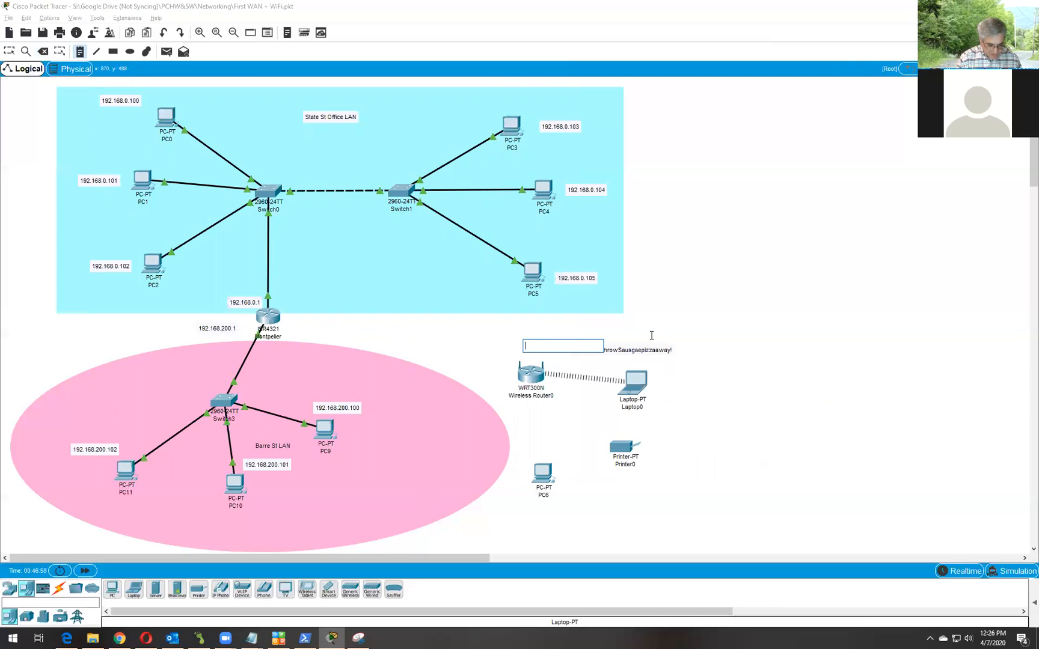
text(1)
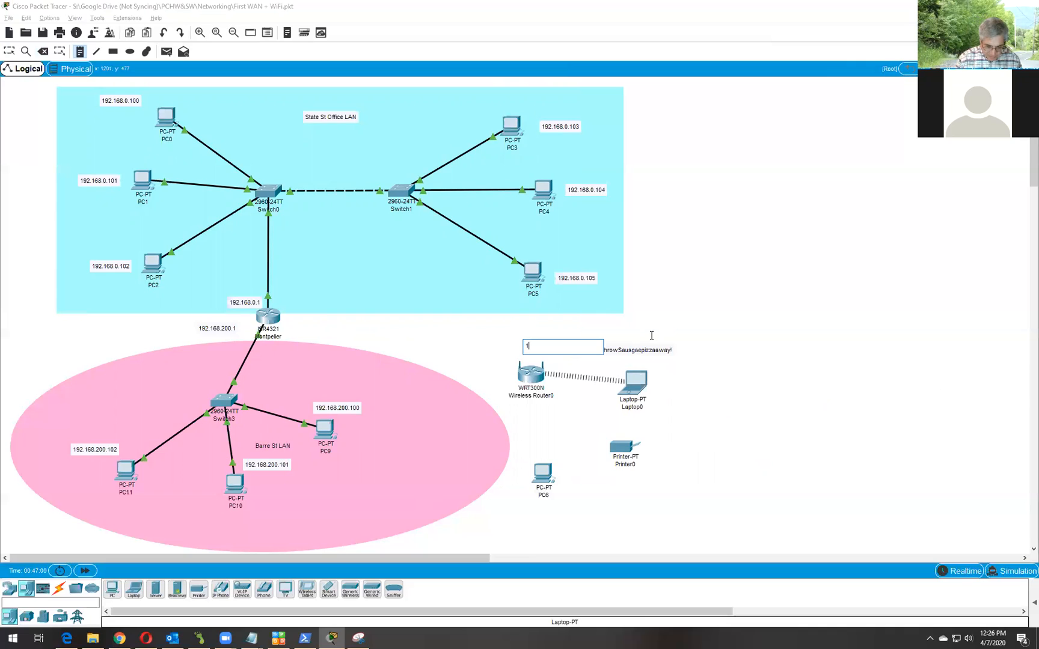
text(92.168.100.1)
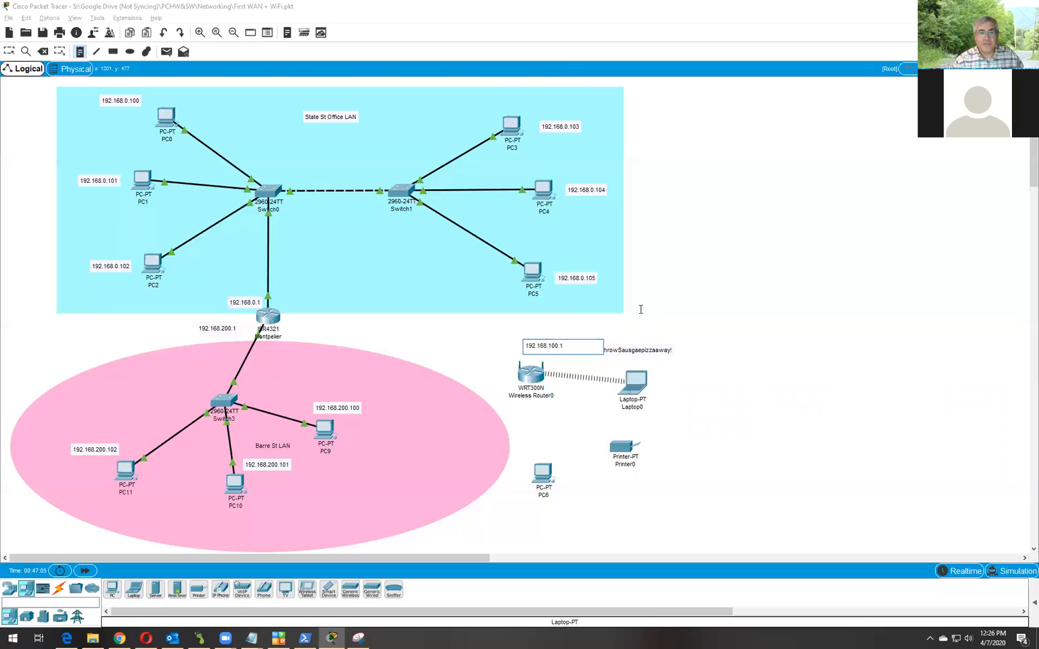
key(Escape)
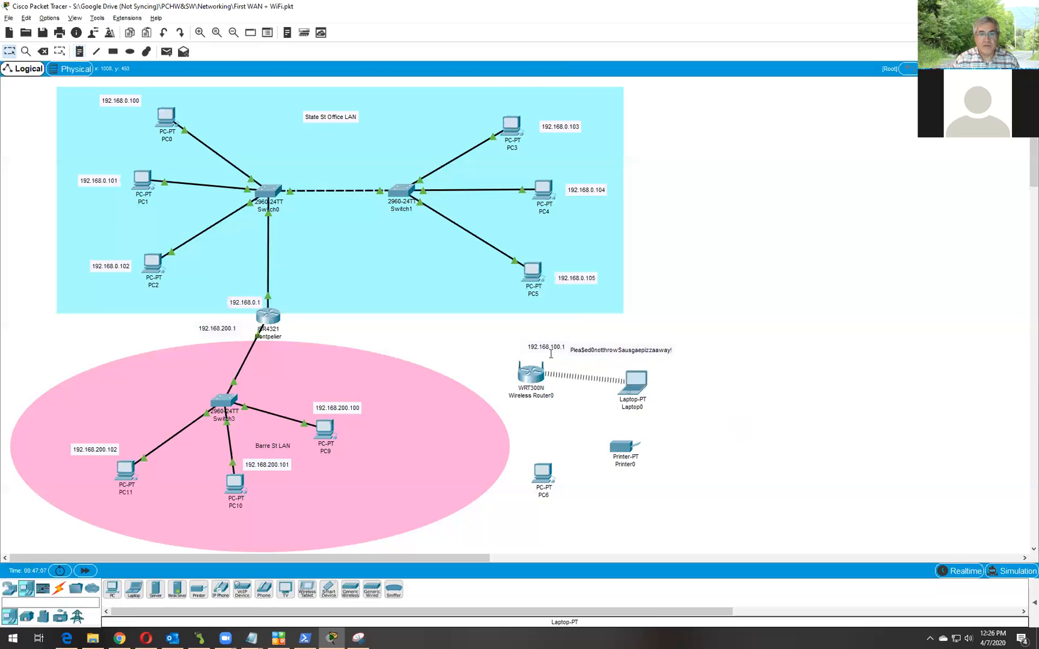
Move the 192.168.100.1 note close beside Wireless Router0 and shift the passphrase note above it.
double_click(535, 349)
click(563, 374)
drag(563, 361, 575, 365)
drag(638, 349, 548, 332)
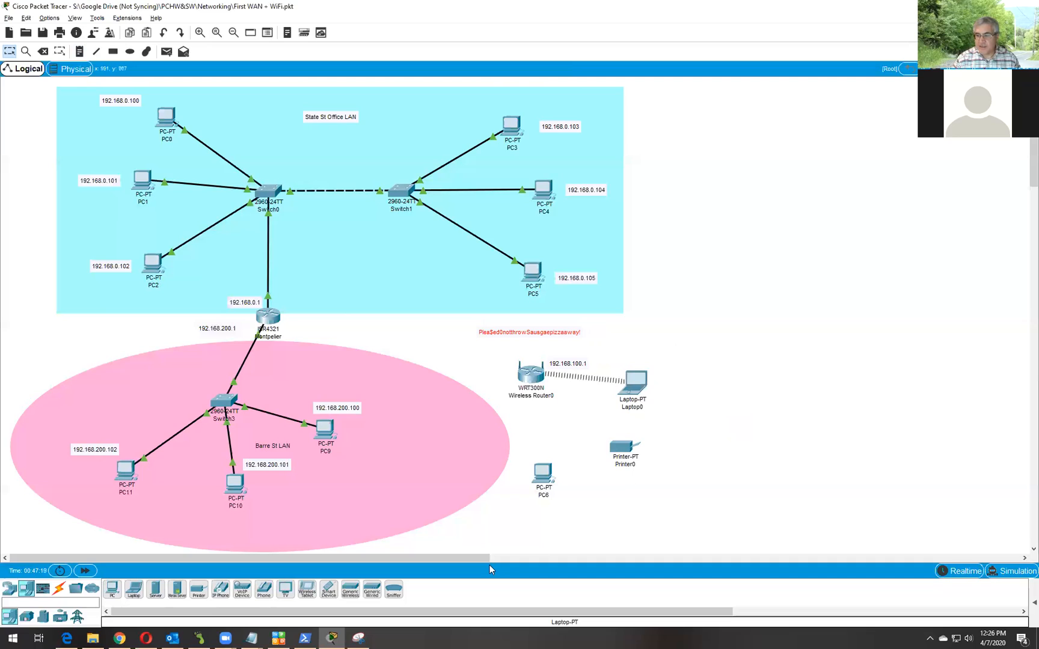
Connect PC6's FastEthernet0 port to Ethernet 1 on Wireless Router0 with a copper straight-through cable.
click(394, 597)
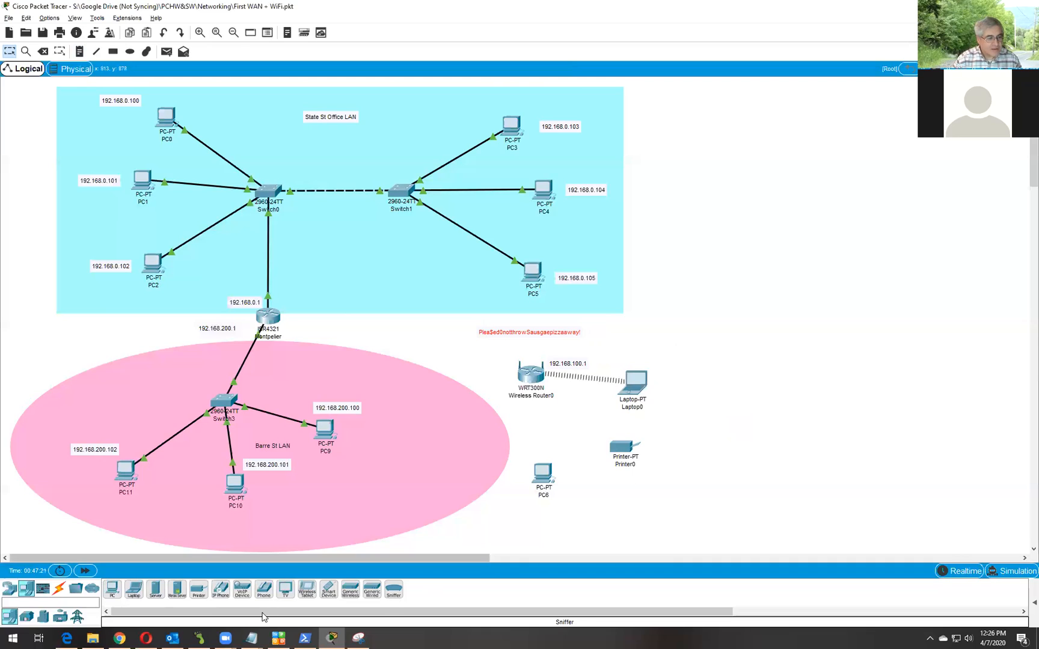
click(59, 591)
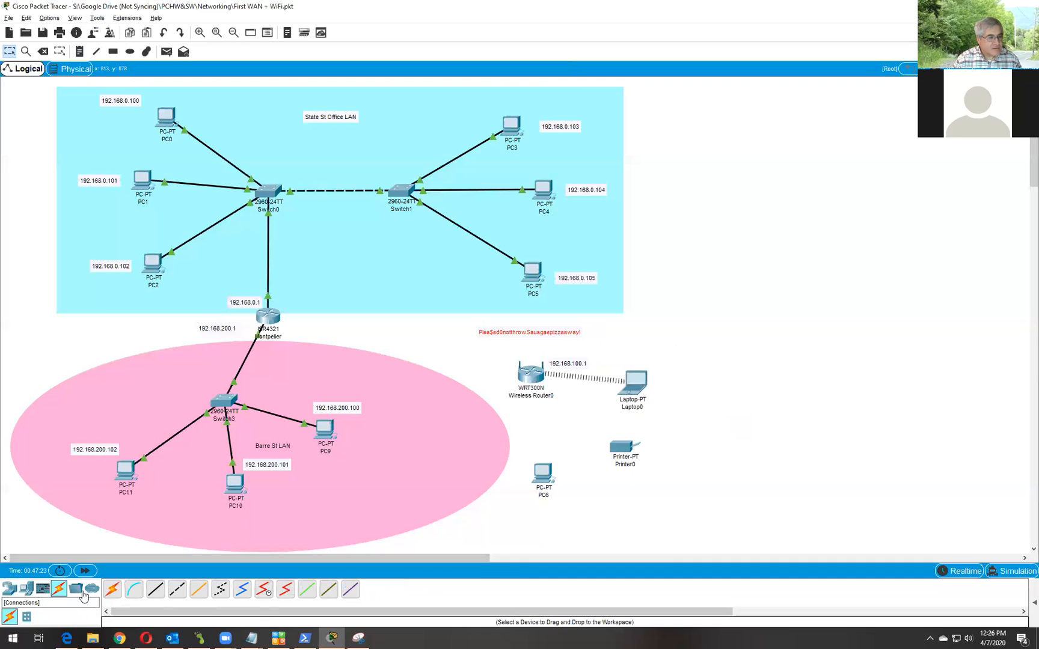
click(155, 590)
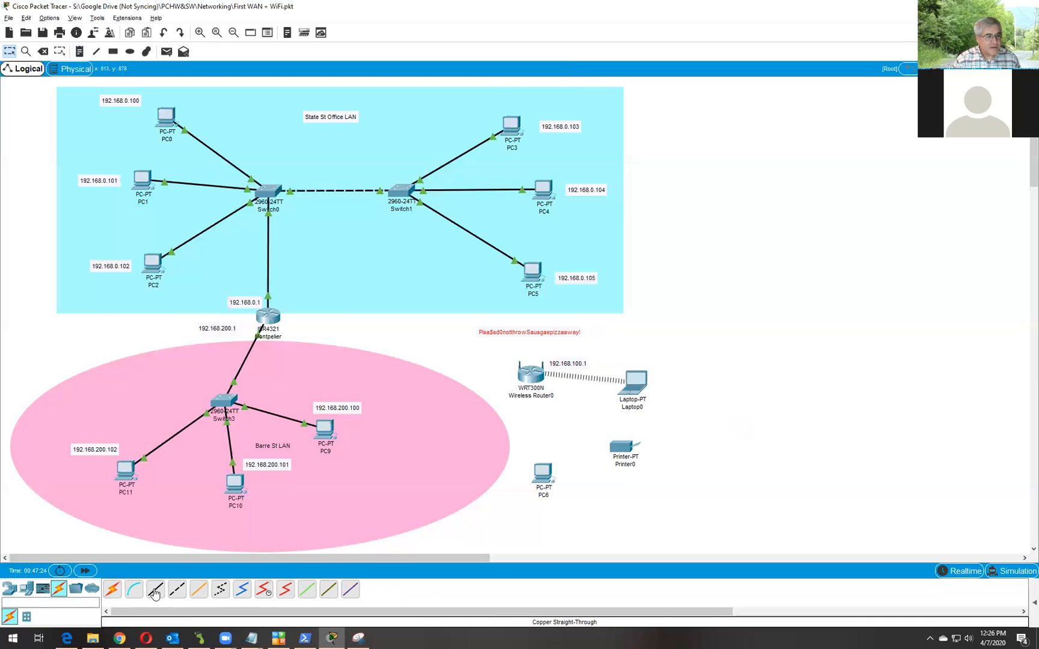
click(543, 470)
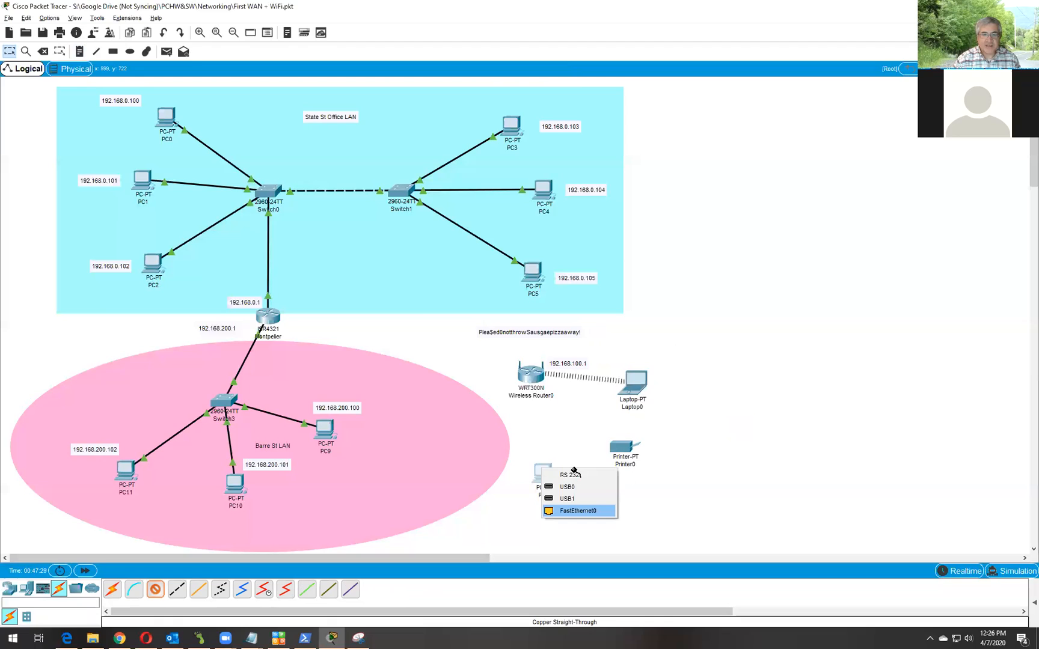
click(532, 376)
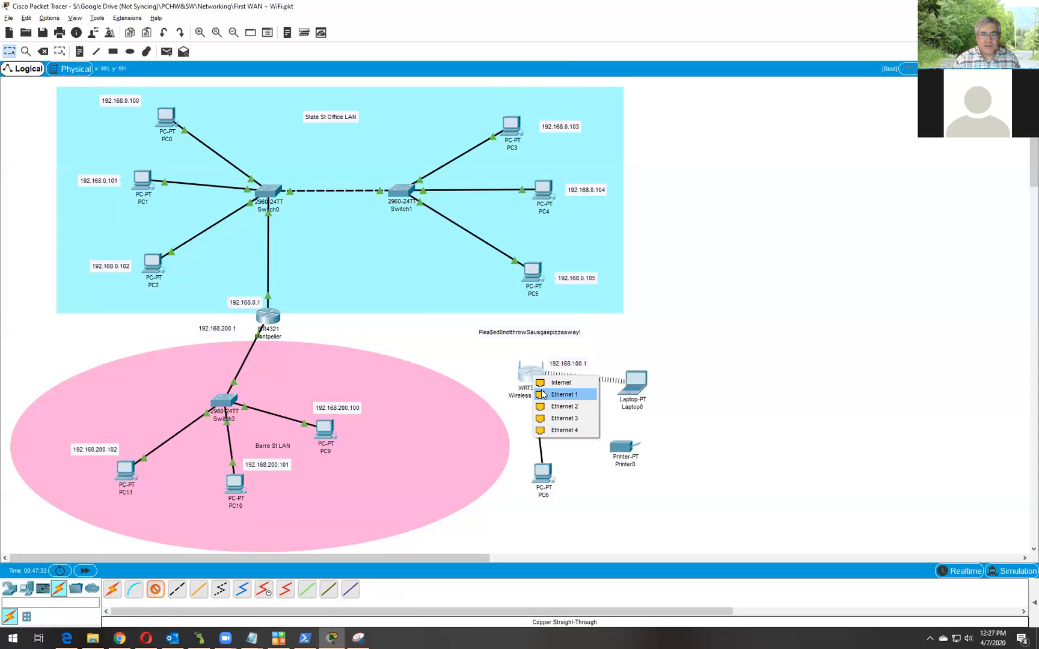
click(542, 395)
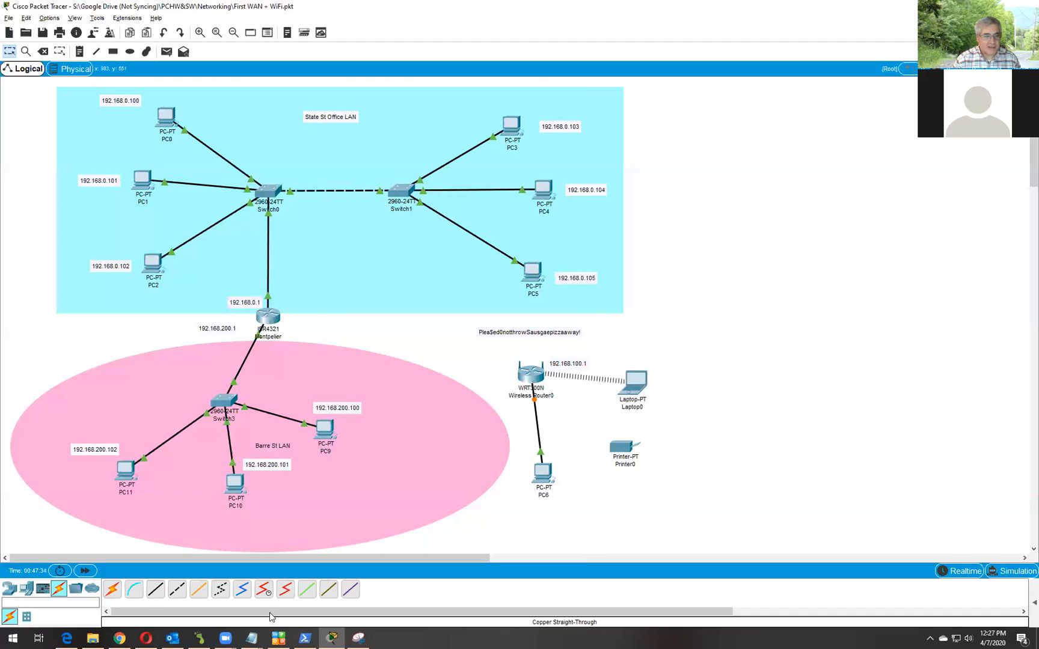
Connect Printer0 to Wireless Router0 with a copper straight-through cable.
click(163, 594)
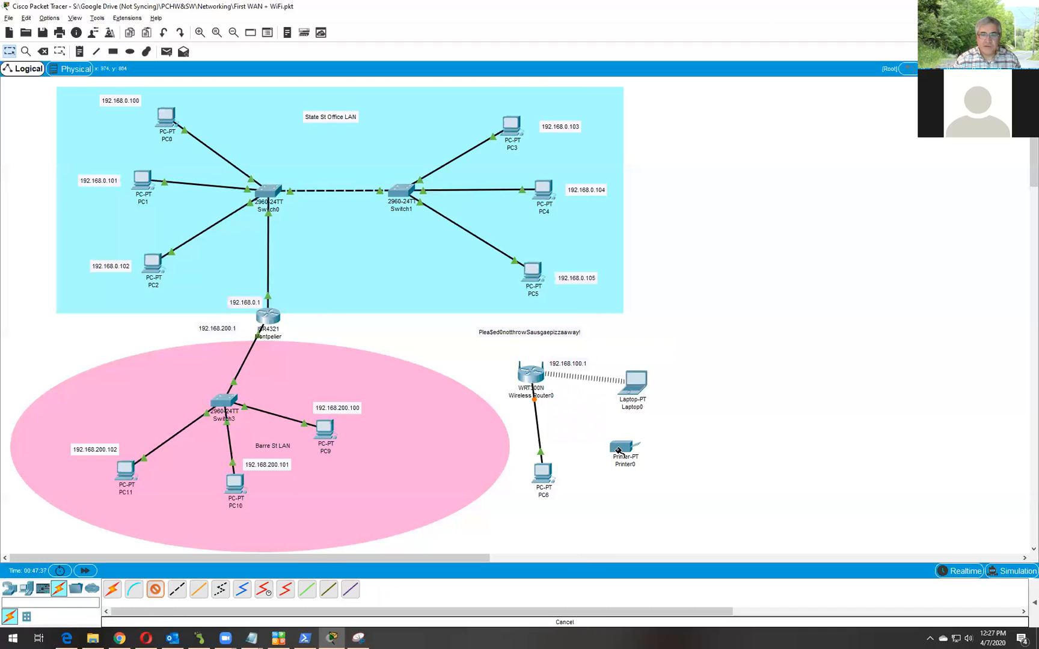
click(640, 456)
click(642, 455)
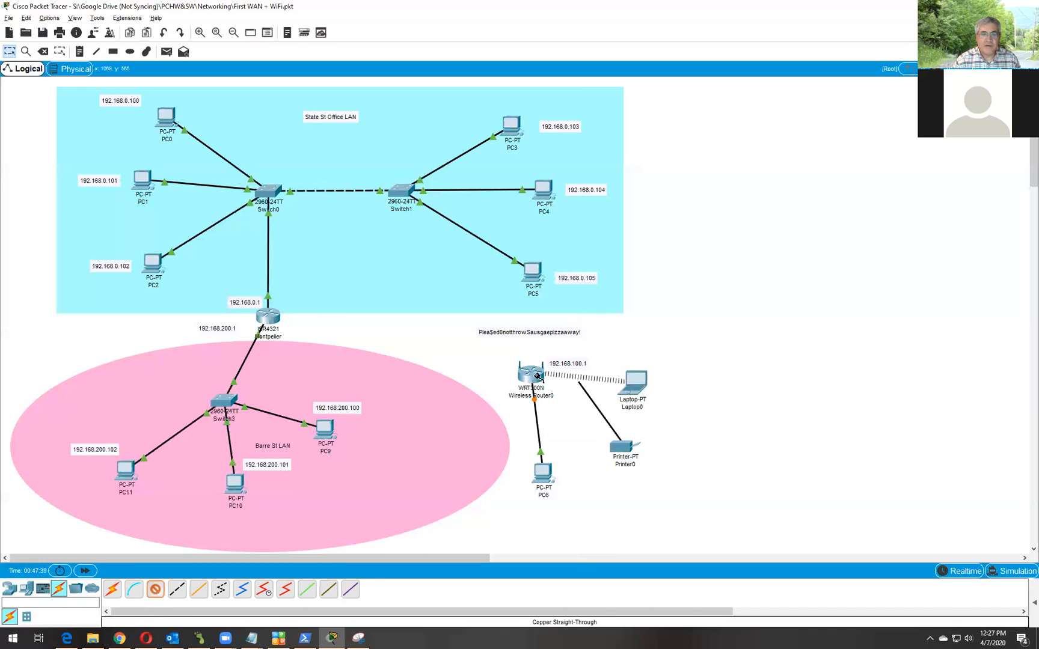
click(534, 375)
click(554, 394)
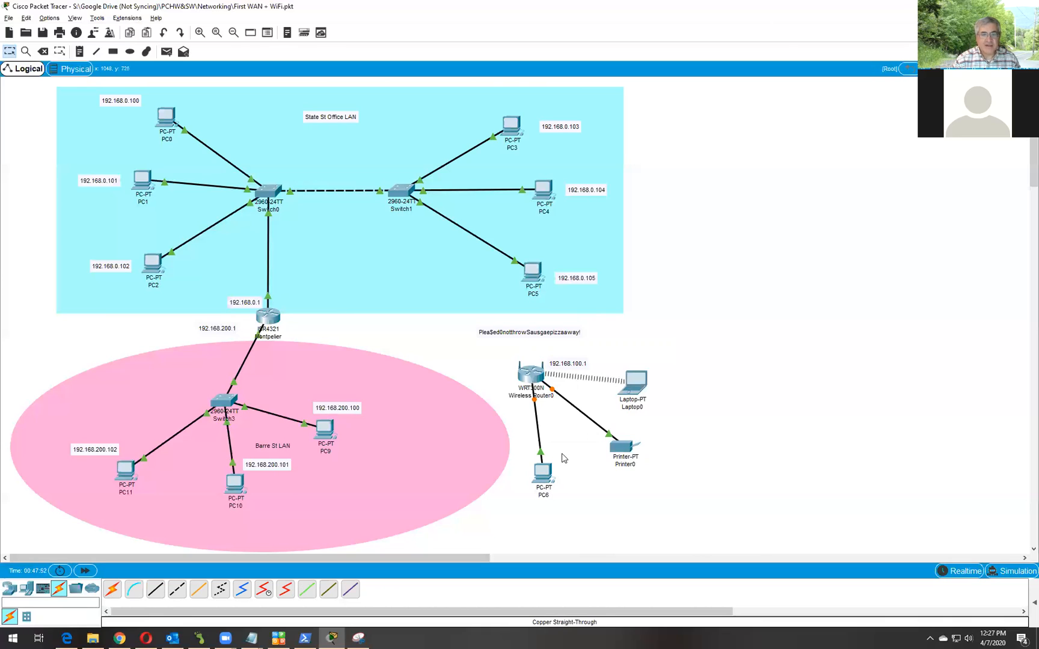
Set PC6's FastEthernet0 IP configuration to DHCP.
click(376, 137)
click(345, 195)
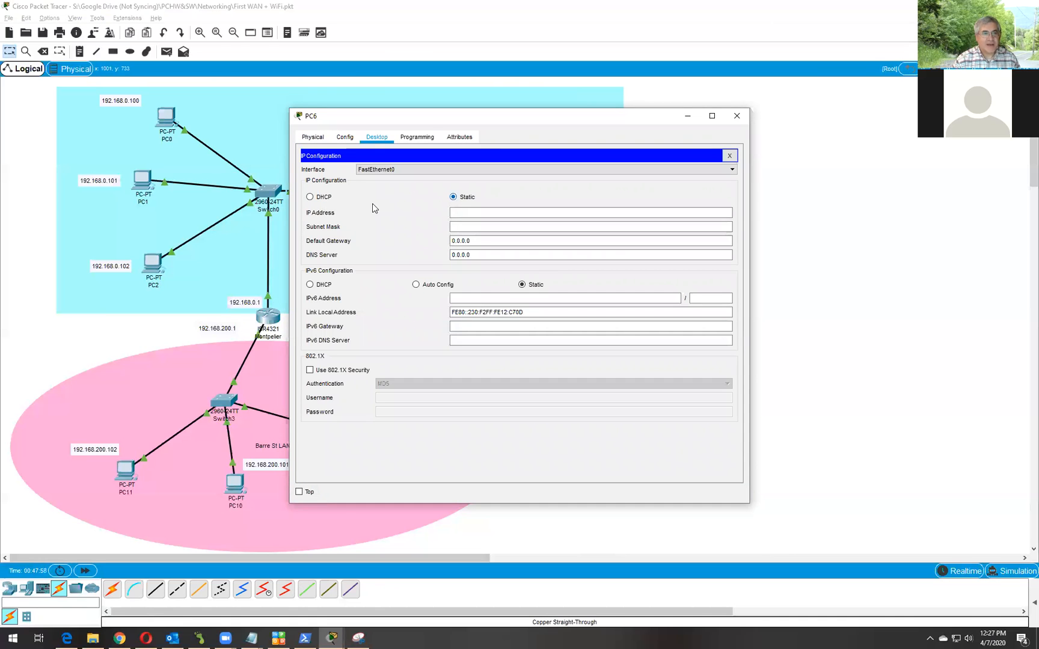
click(310, 197)
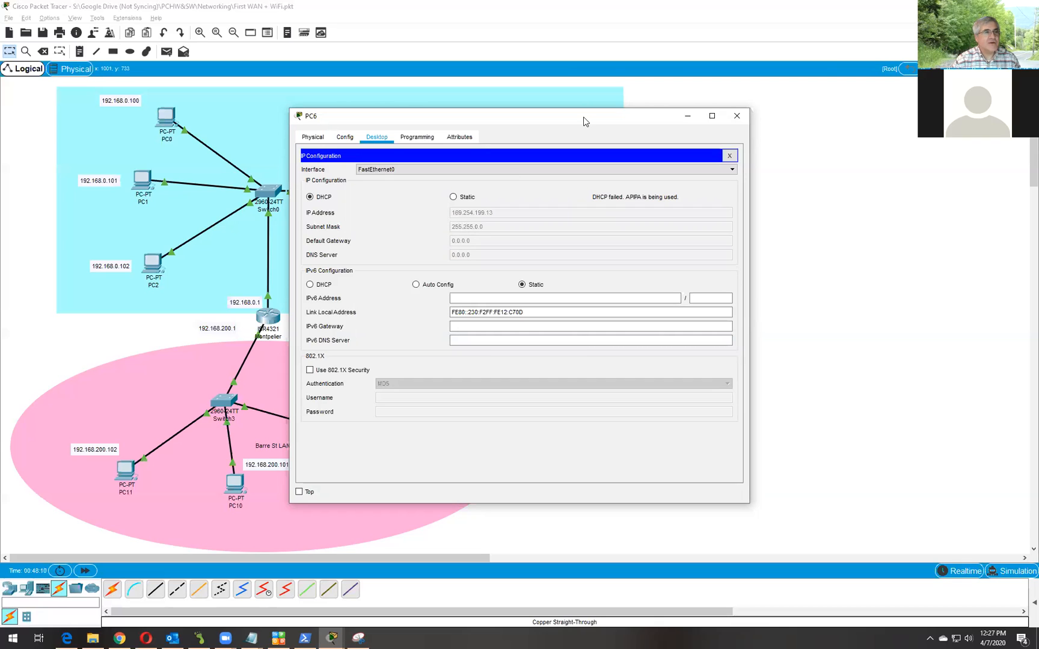
drag(584, 121, 341, 152)
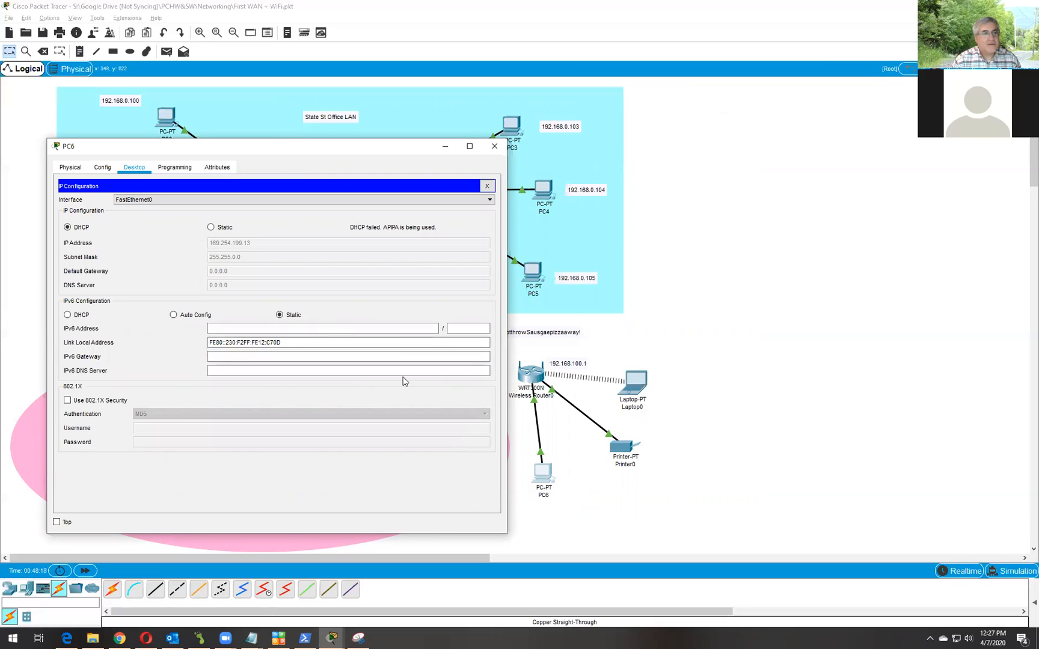
click(134, 200)
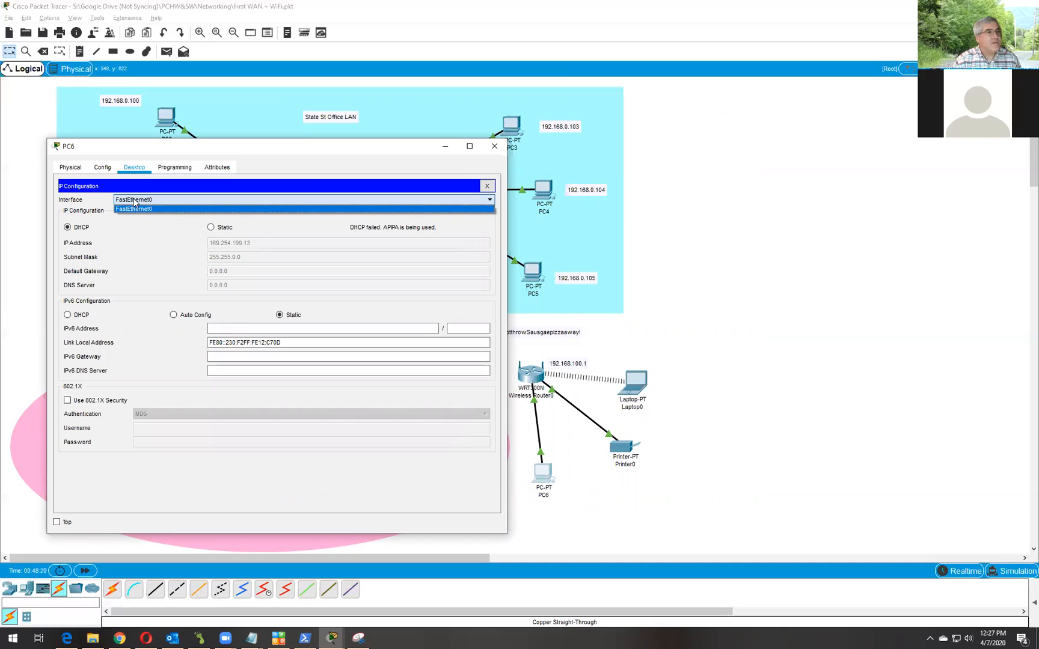
click(624, 504)
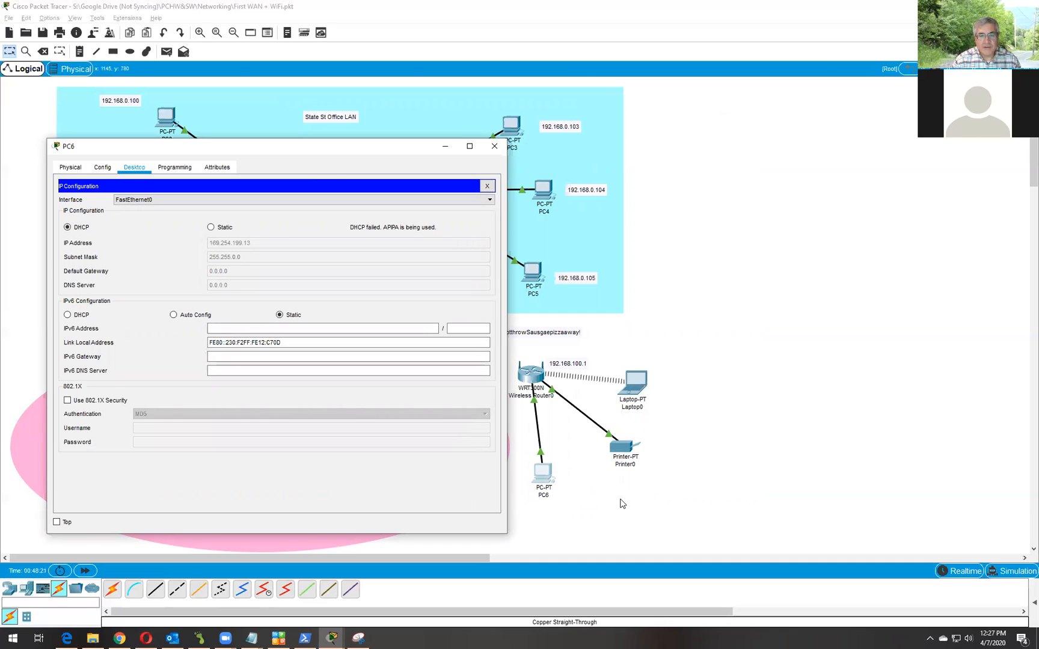
click(544, 479)
click(544, 479)
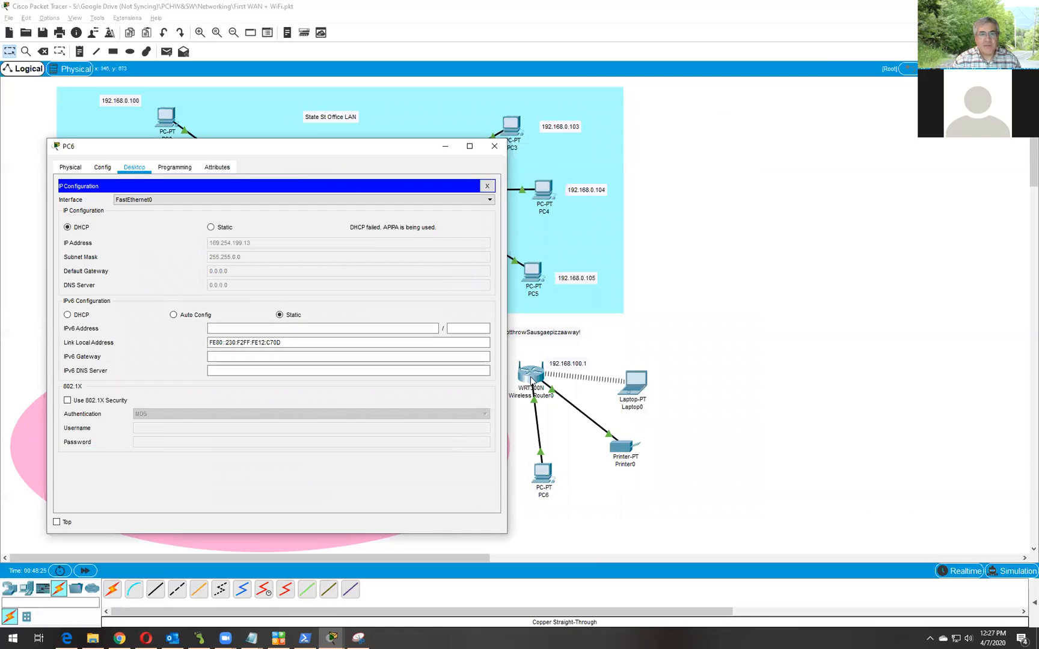
Examine Wireless Router0's network setup, DHCP server settings and DHCP reservation client table, and close its windows.
click(536, 375)
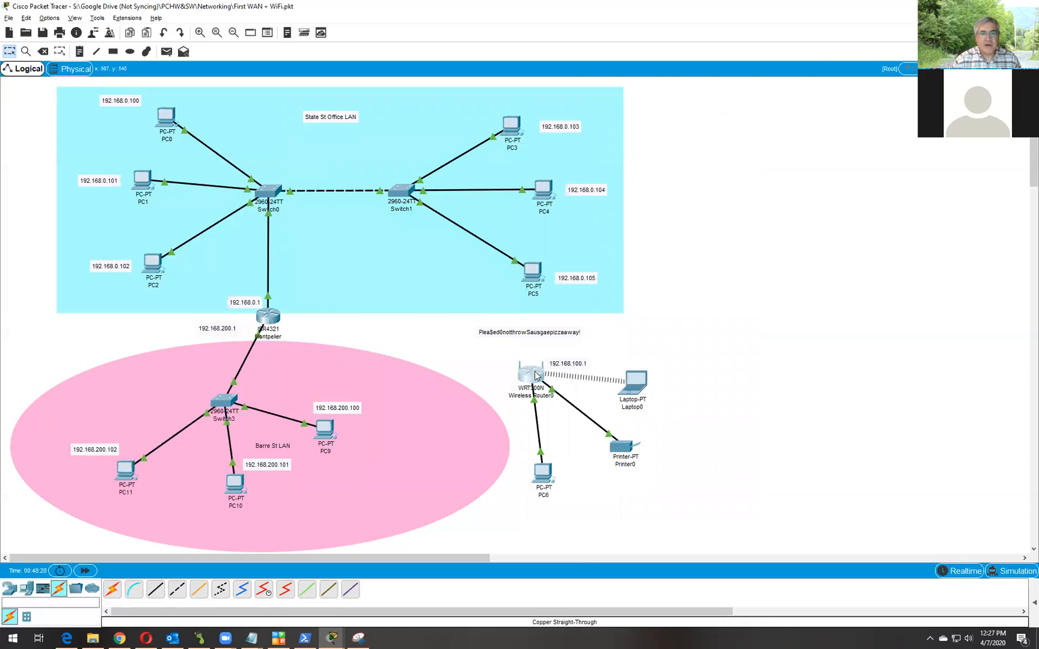
click(535, 375)
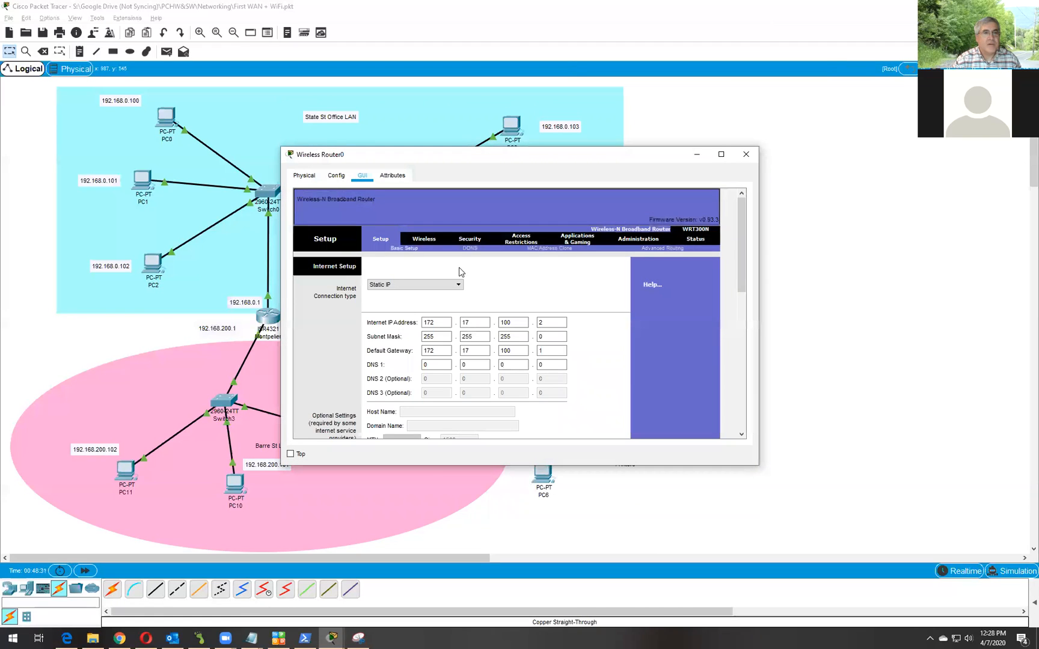
scroll(603, 316, down, 1)
scroll(604, 321, down, 2)
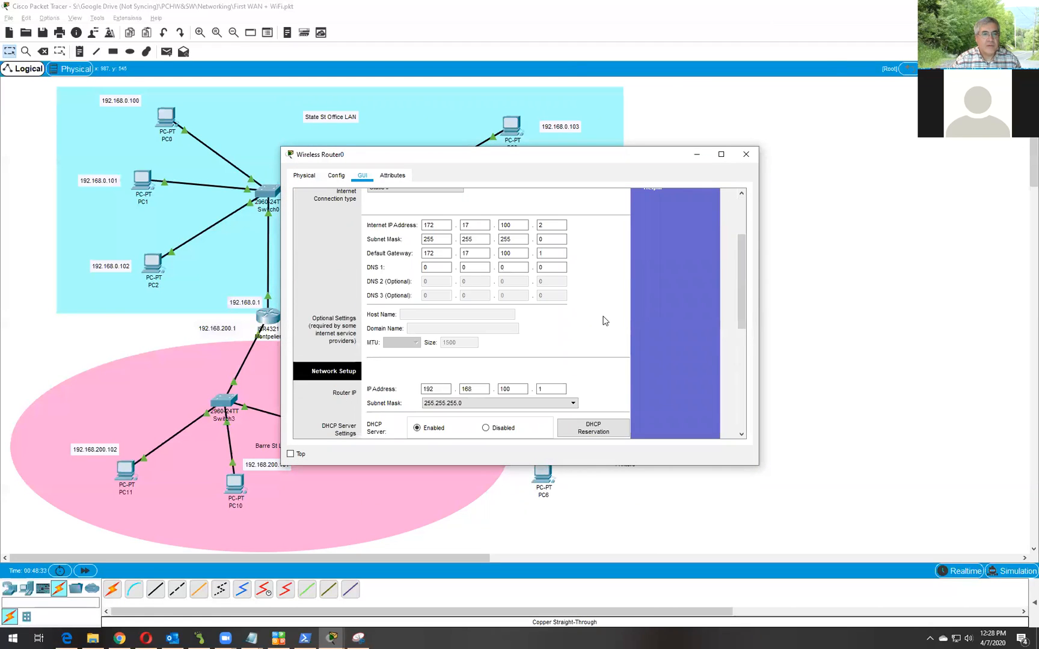
scroll(604, 321, down, 2)
scroll(481, 305, down, 2)
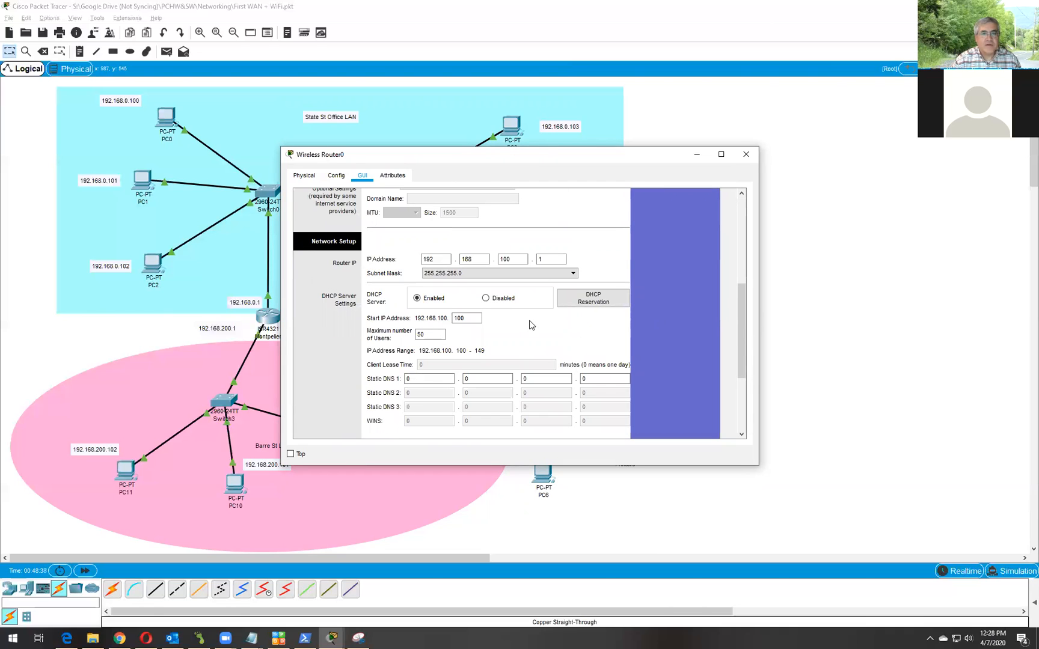
click(603, 301)
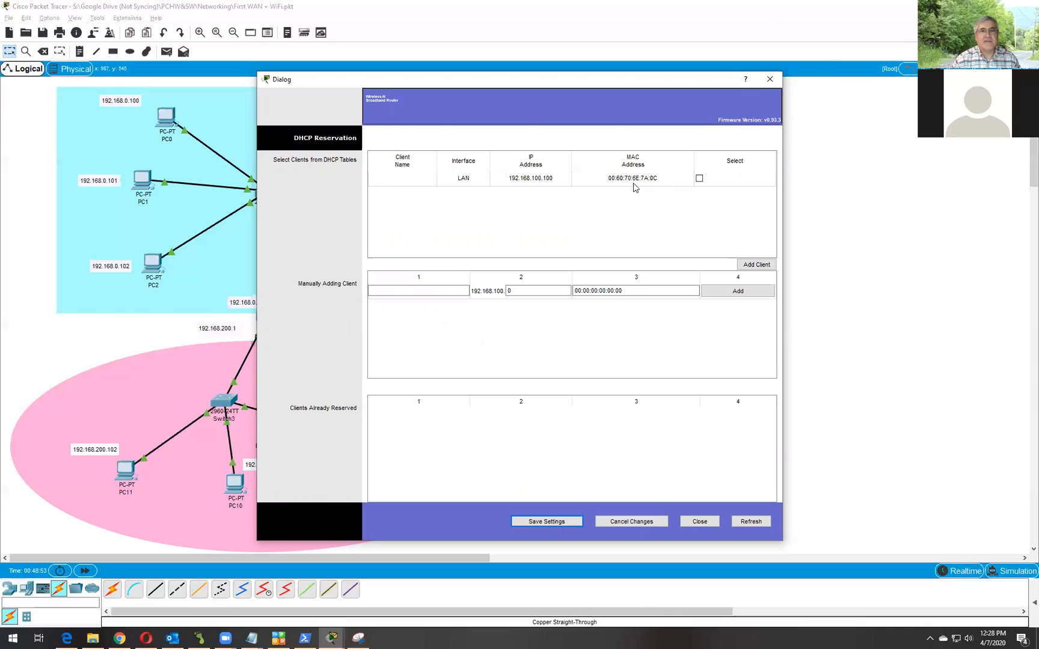
click(772, 80)
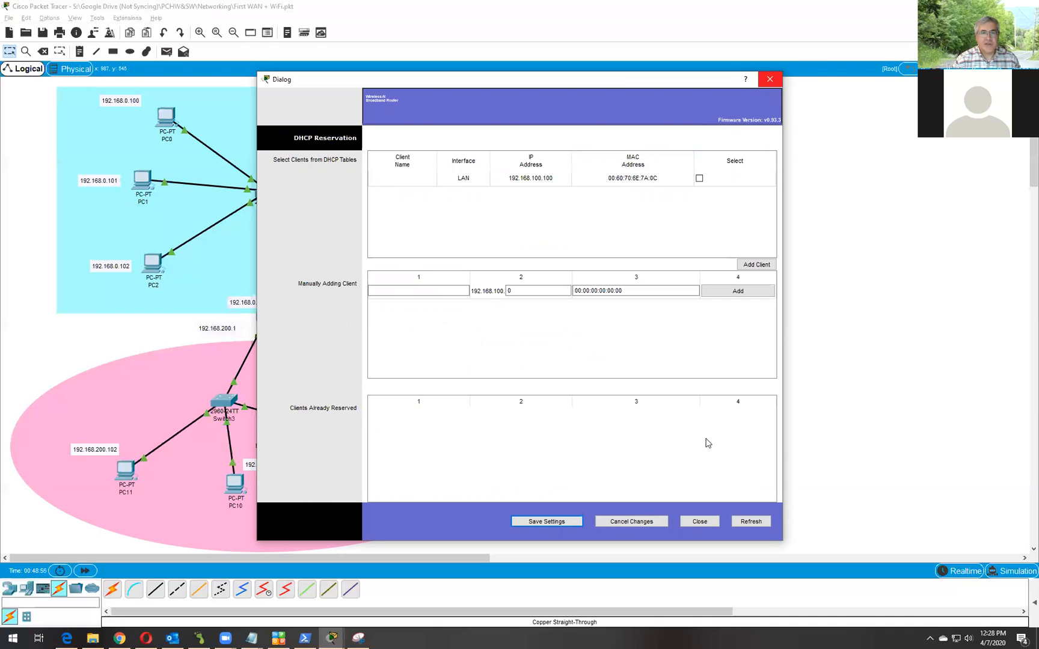
click(747, 154)
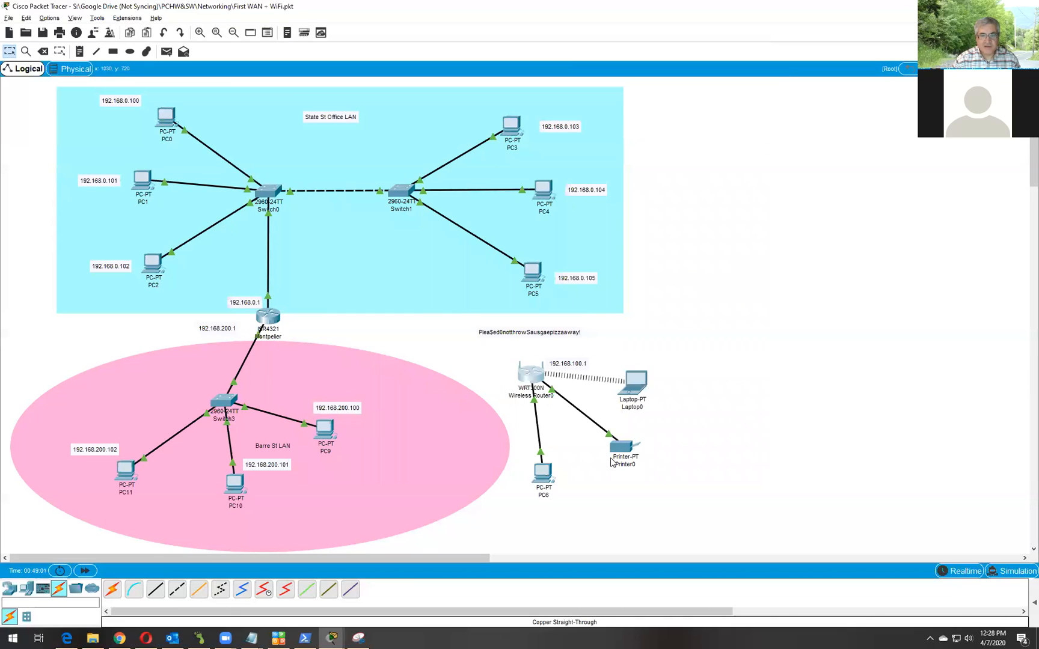
Set Printer0's gateway and DNS configuration to DHCP and check the IP address assigned to its FastEthernet0 interface.
click(623, 447)
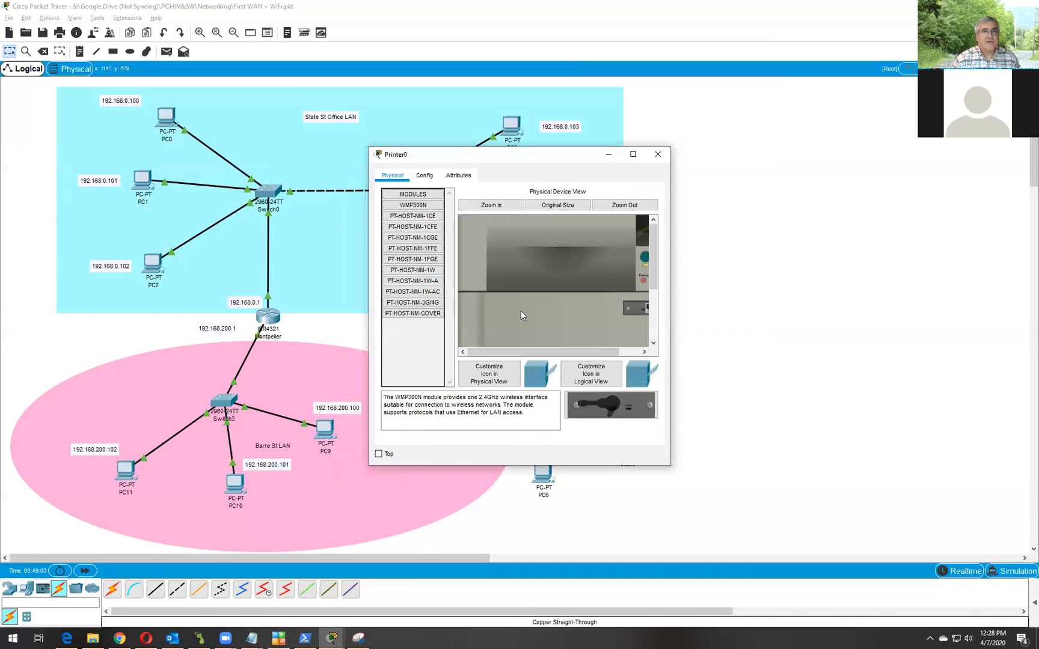
click(424, 178)
click(465, 256)
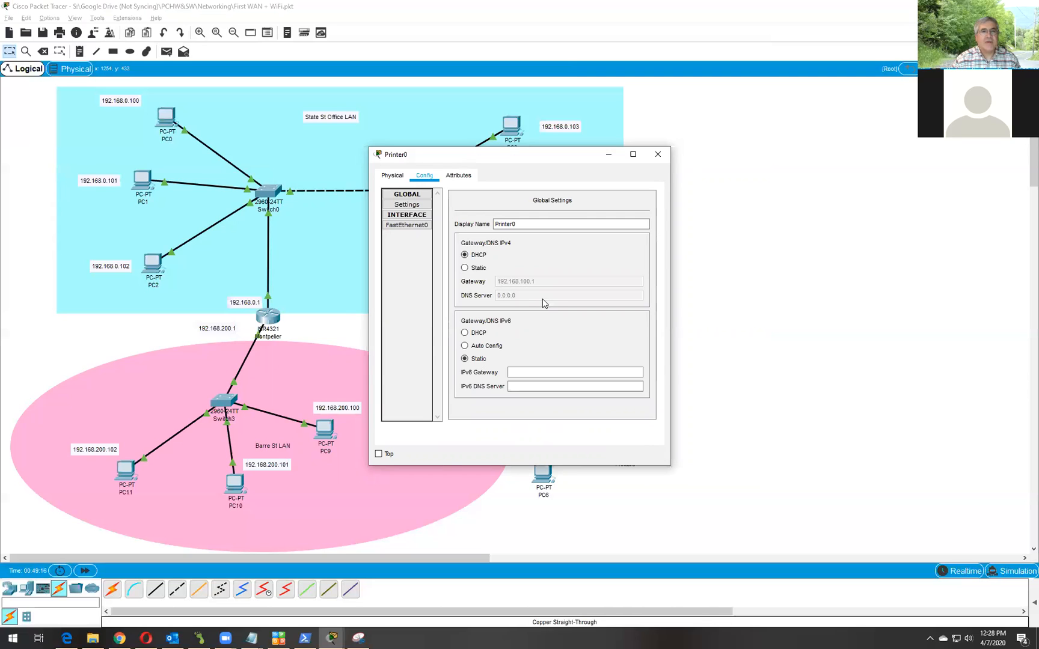
click(423, 226)
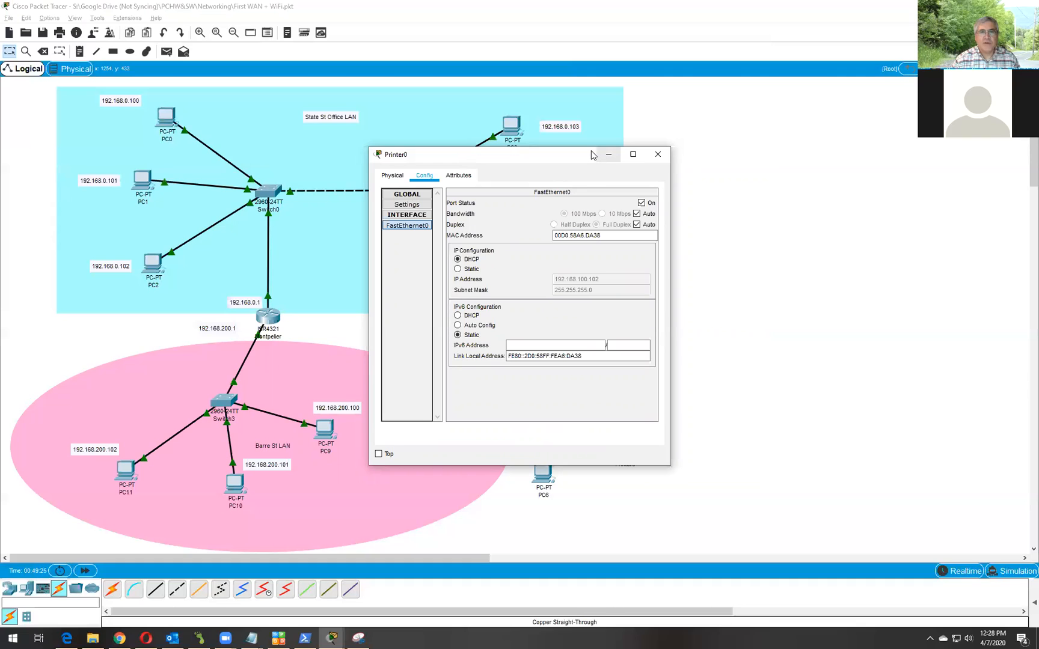
drag(592, 156, 410, 151)
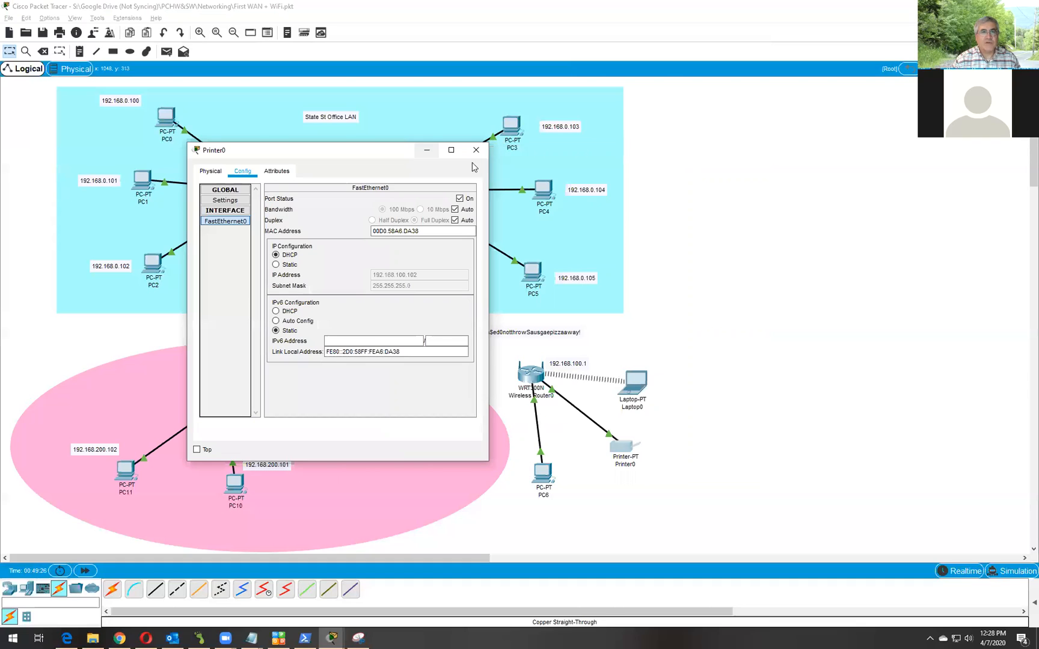
click(643, 387)
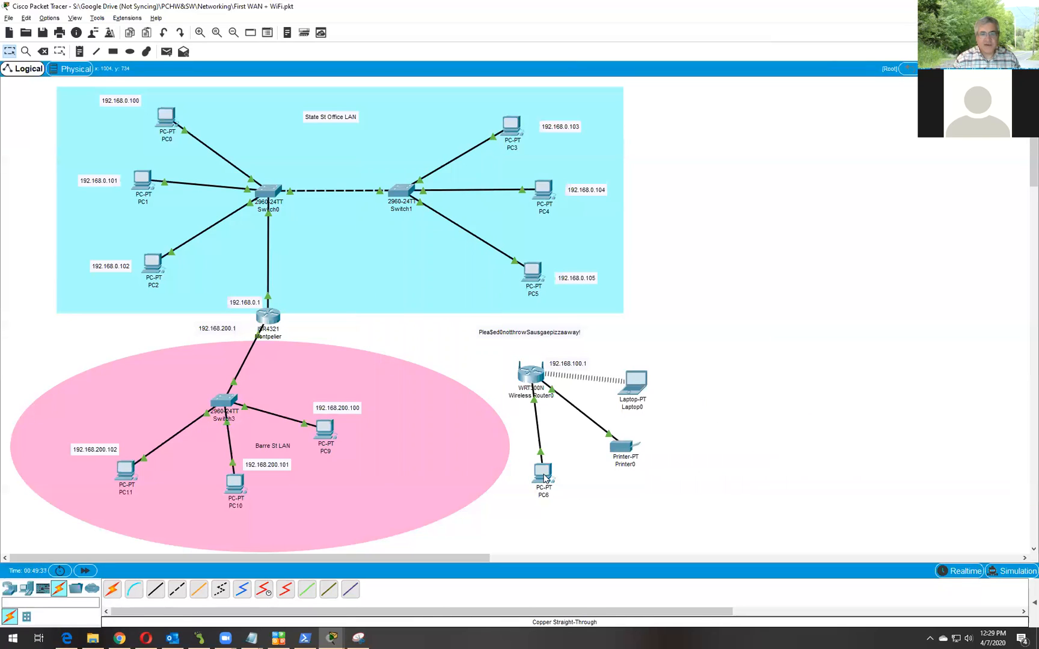
Send a simple PDU from PC6 to Laptop0.
mouse_move(544, 477)
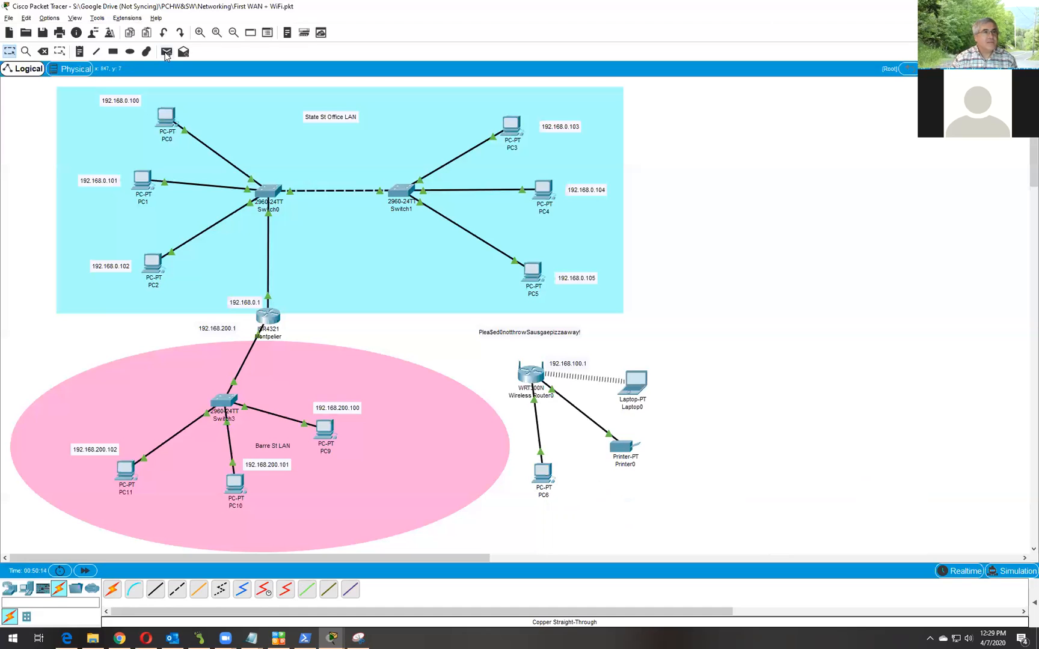
key(p)
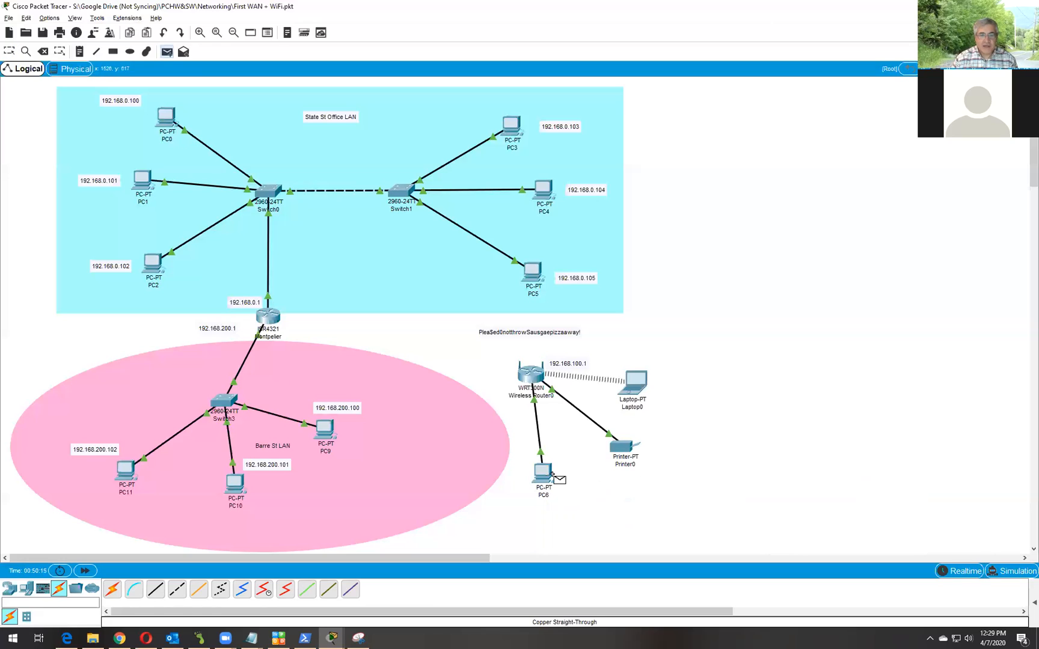
click(544, 472)
click(637, 383)
key(Escape)
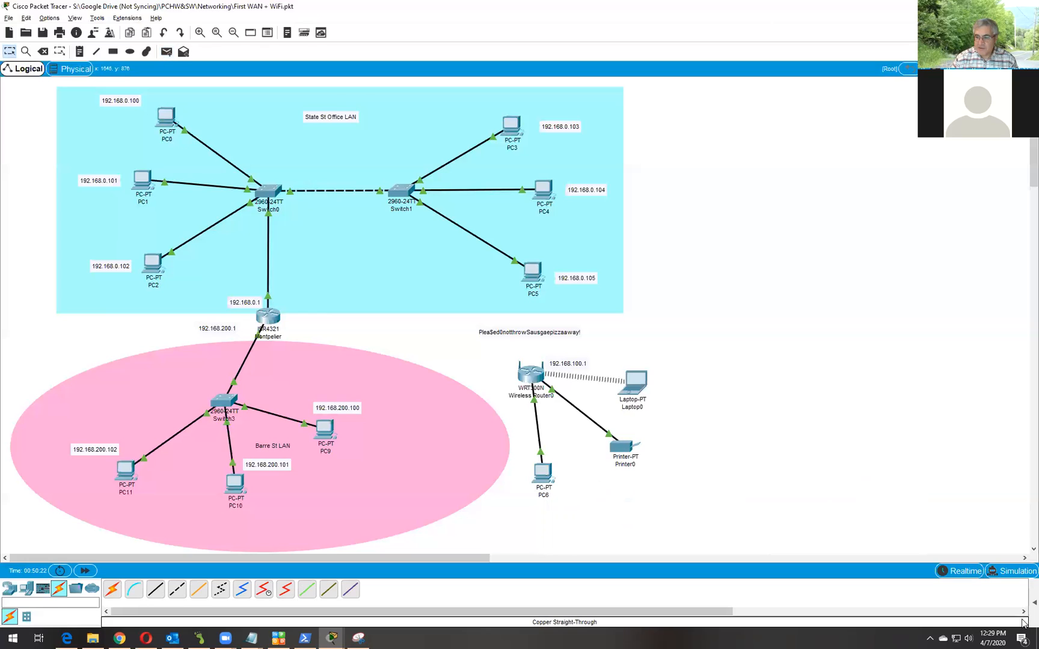
Reveal the PDU list, create a new scenario, and send a simple PDU from PC6 to Laptop0 in it.
drag(1034, 602, 595, 581)
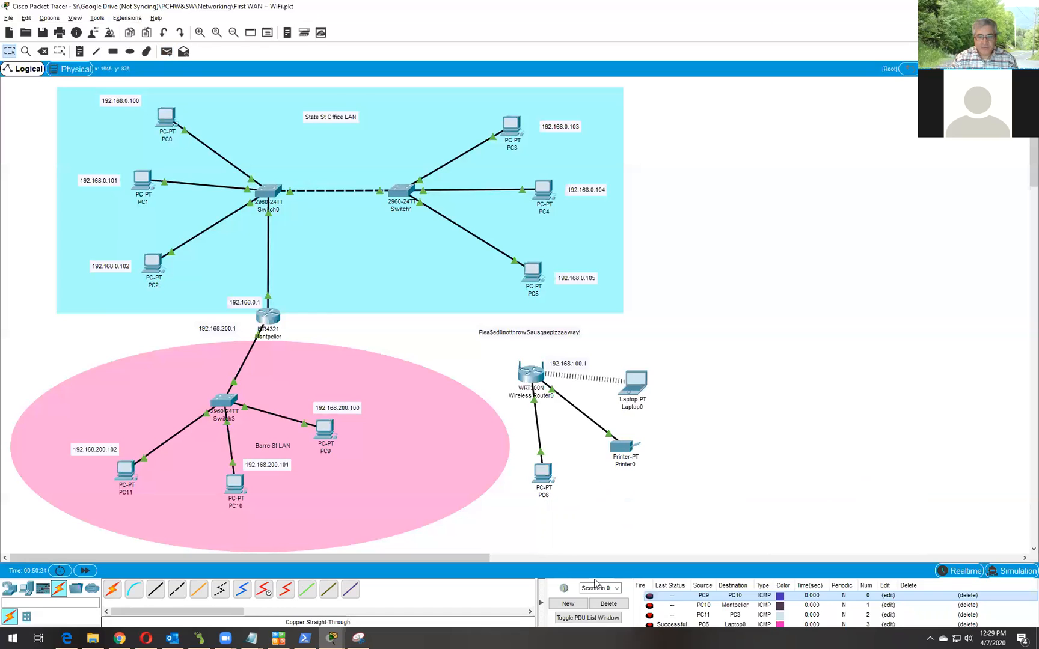
click(573, 604)
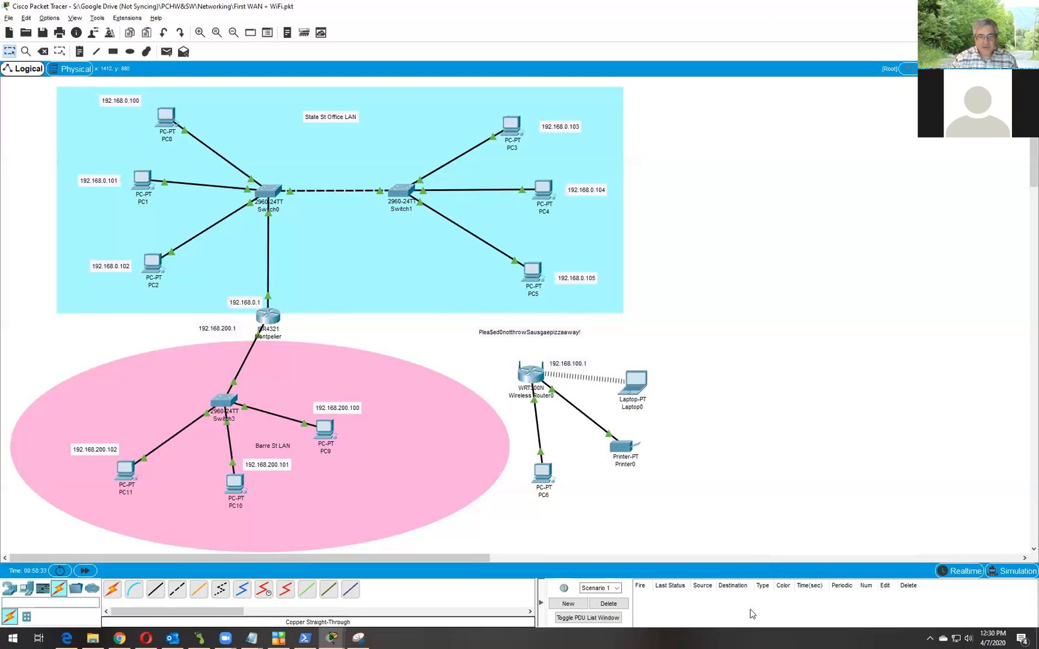
click(167, 51)
click(542, 474)
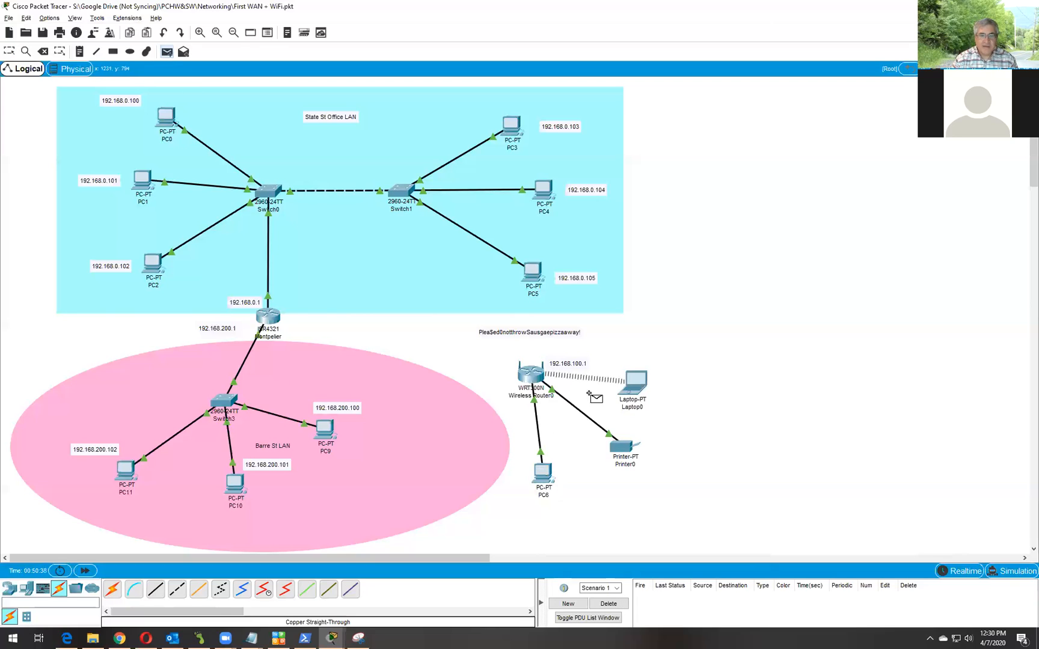
click(628, 397)
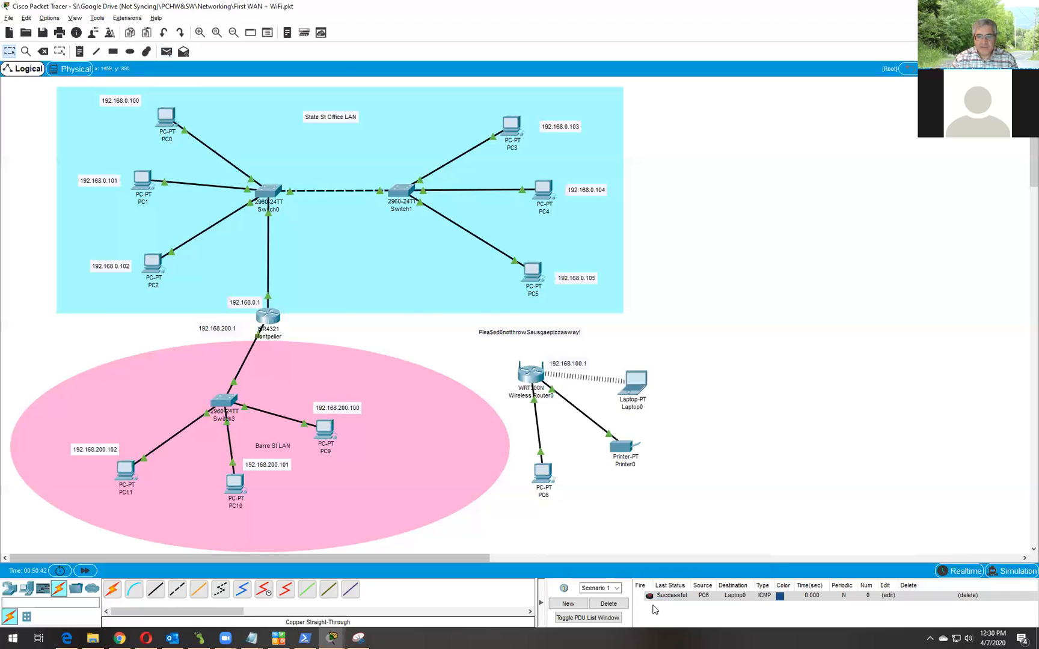
Send a simple PDU from Laptop0 to Printer0.
click(166, 52)
click(624, 370)
click(624, 452)
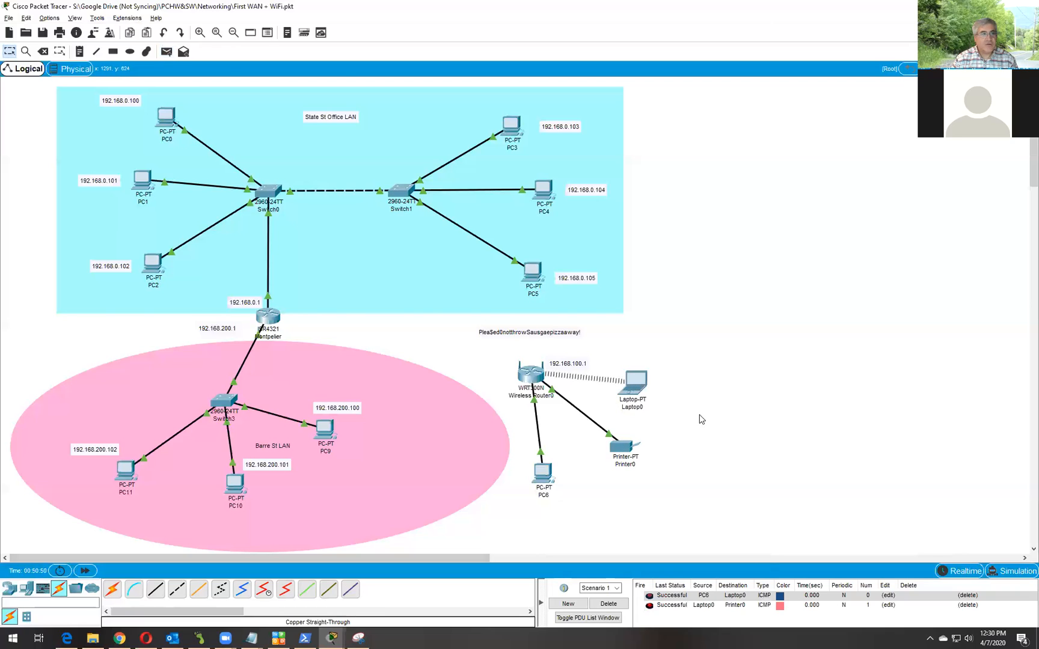
Send a simple PDU from PC6 to Wireless Router0.
click(167, 53)
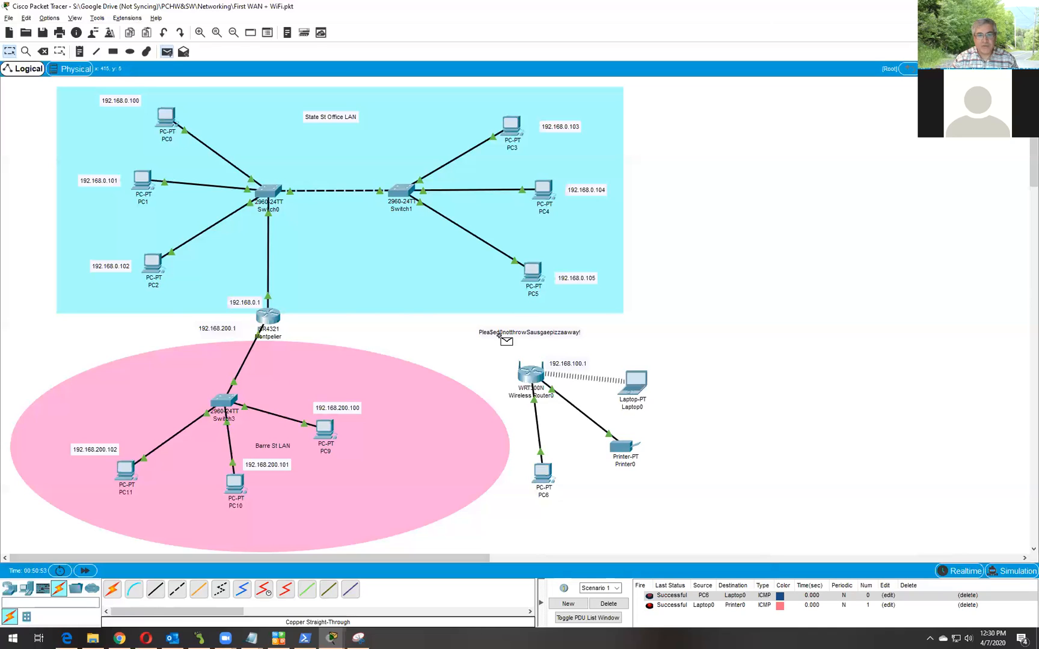
click(548, 468)
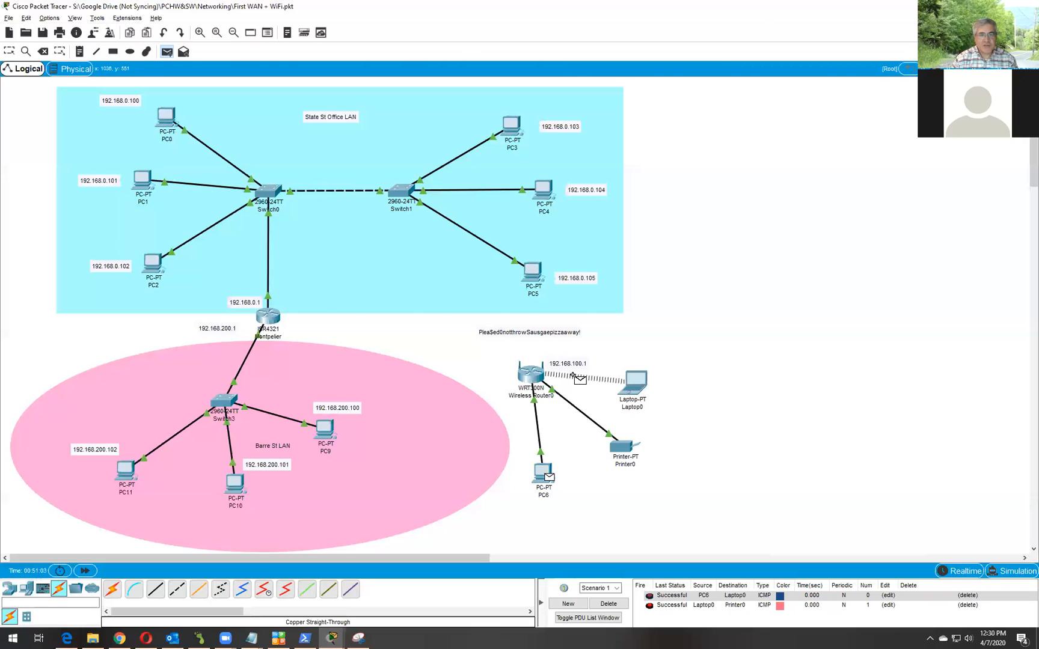
click(529, 376)
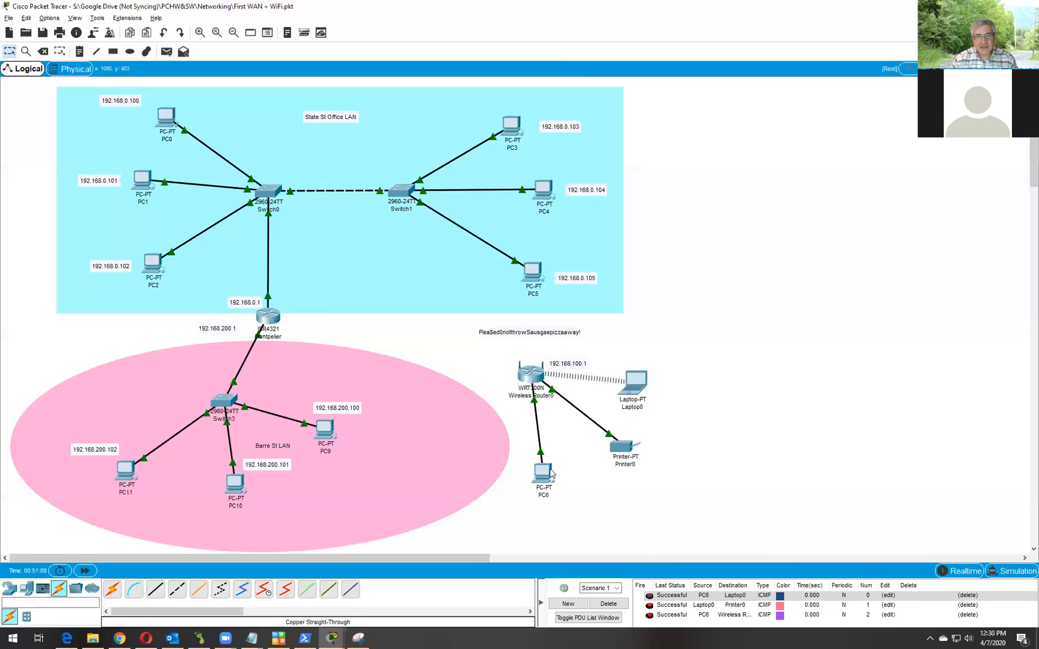
Examine the ports in Wireless Router0's physical device view and close its window.
click(537, 377)
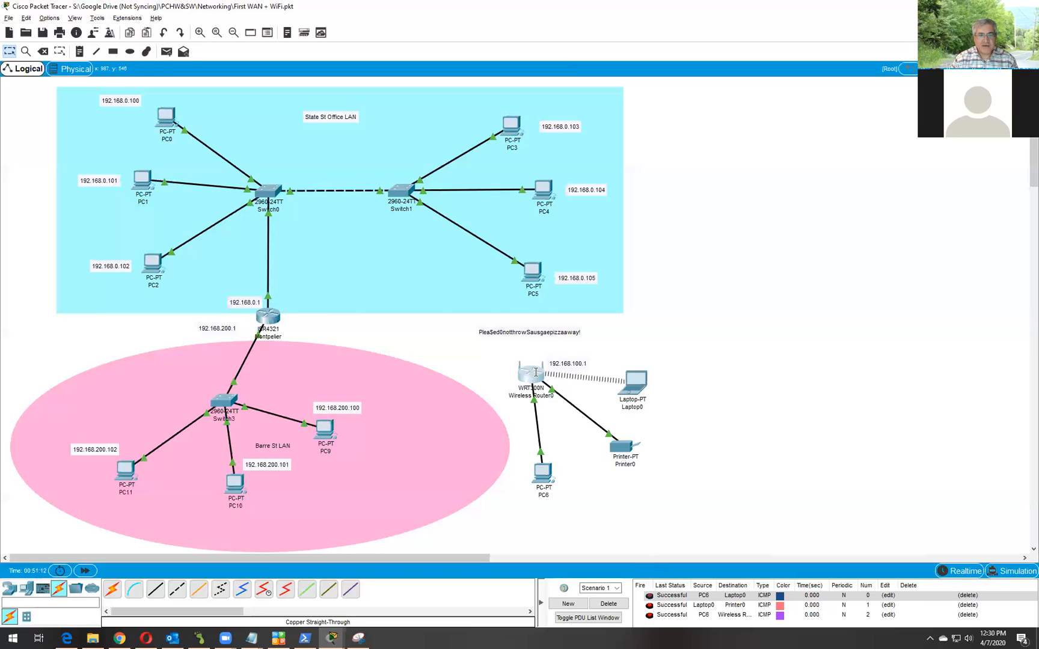
click(305, 176)
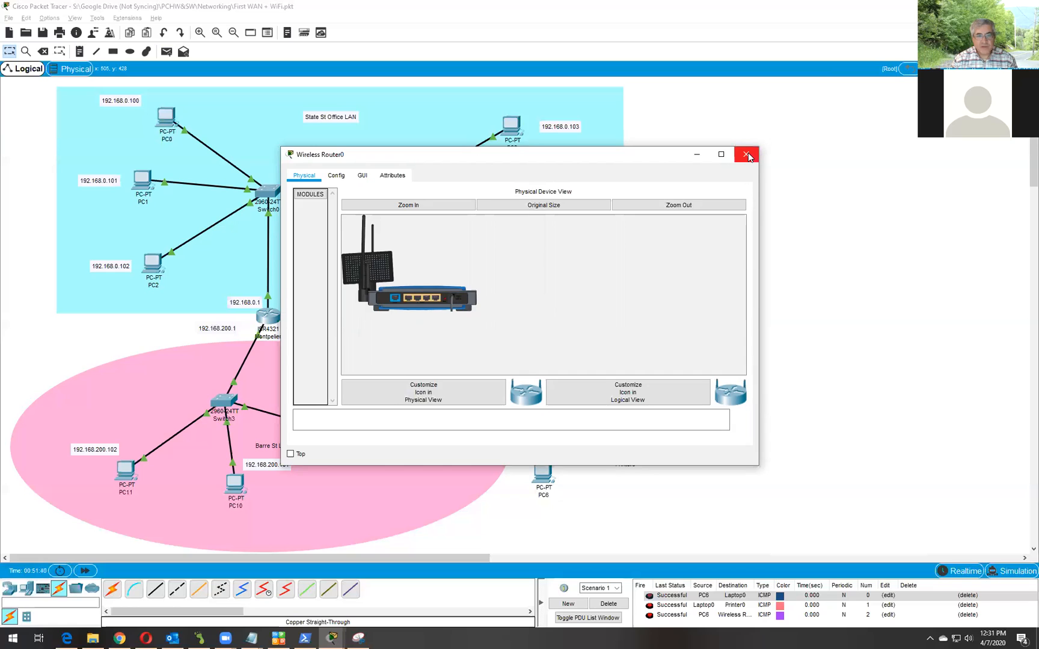
click(809, 301)
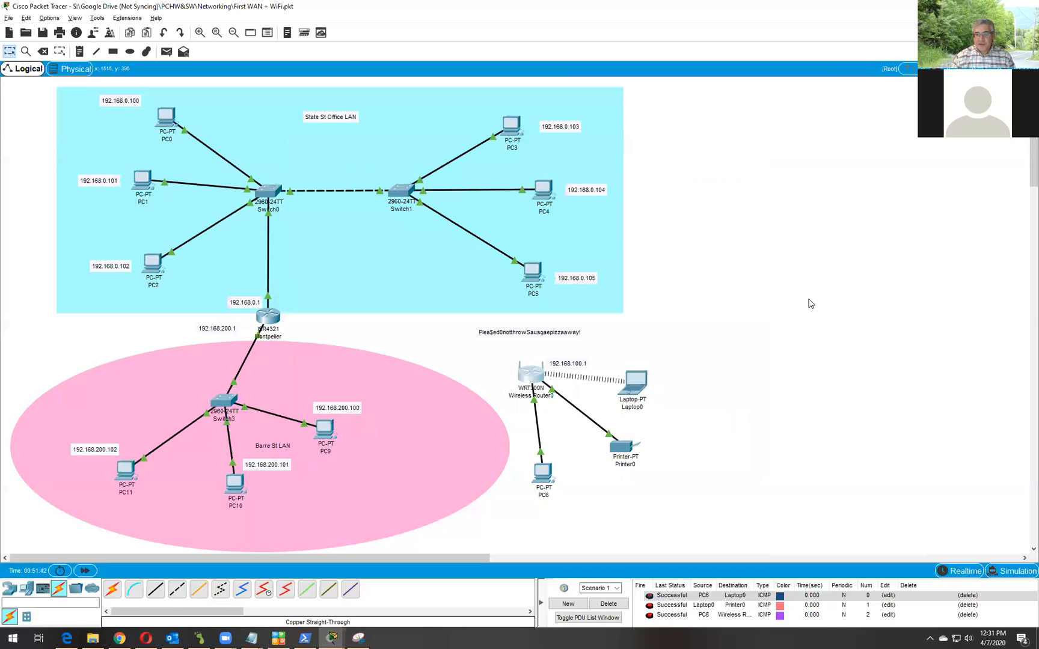